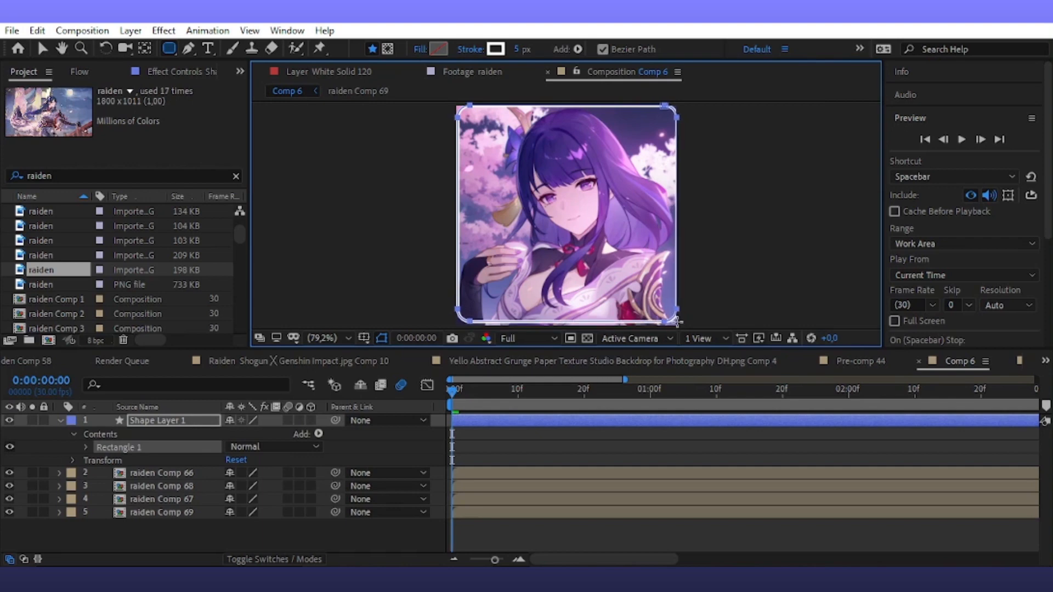
Step: Scale Shape Layer 1, the rounded rectangle frame, down to 70%
click(42, 49)
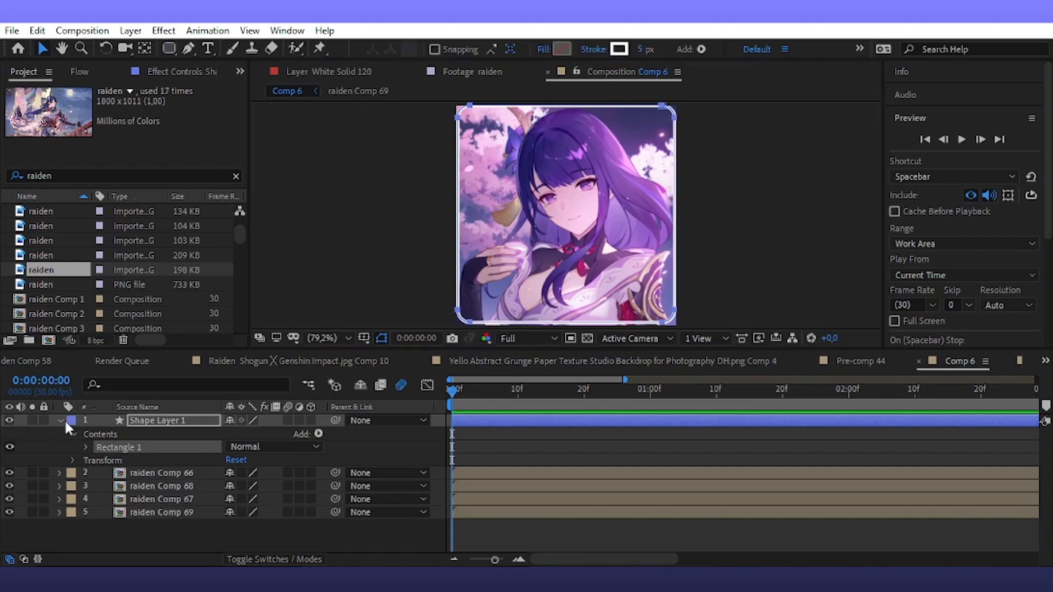
click(146, 420)
key(s)
drag(258, 434, 245, 434)
Step: Scale raiden Comp 66, 68, 67 and 69 together down to 31%
drag(130, 433, 155, 508)
key(s)
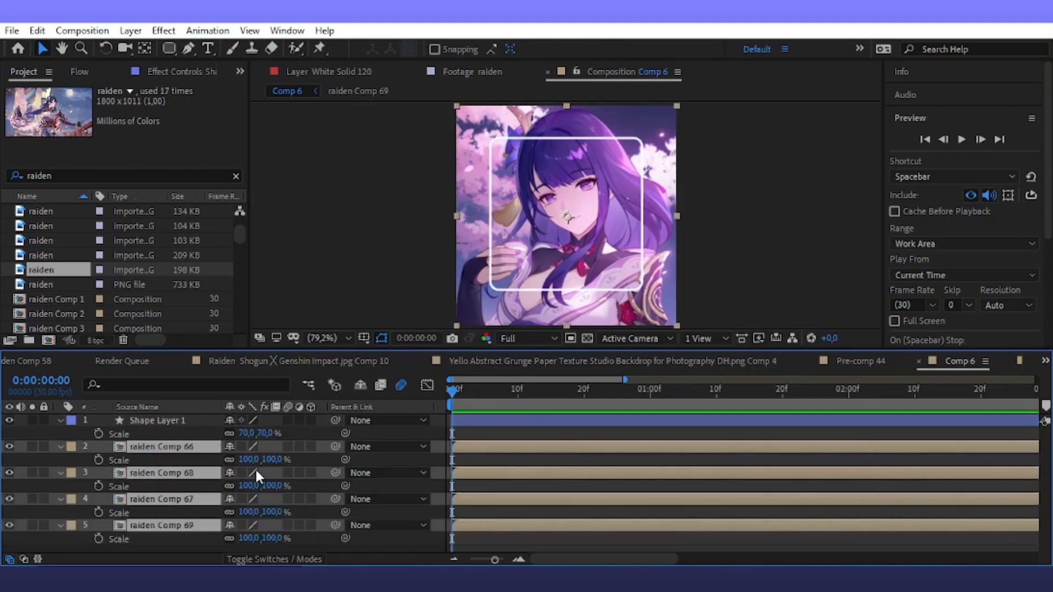
drag(262, 485, 263, 481)
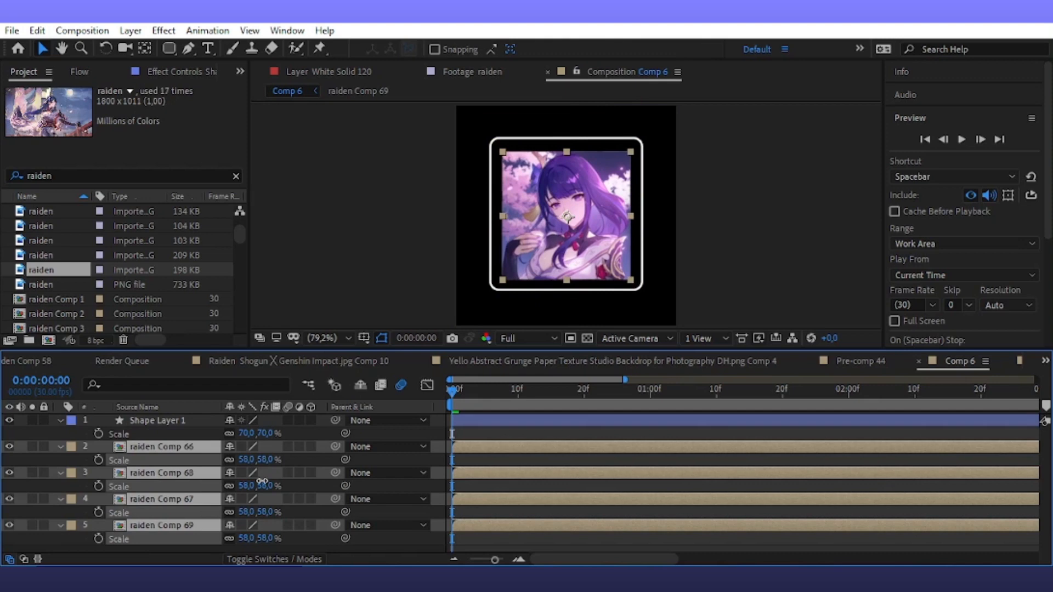
mouse_move(262, 481)
mouse_down()
mouse_move(253, 497)
mouse_move(258, 488)
mouse_up()
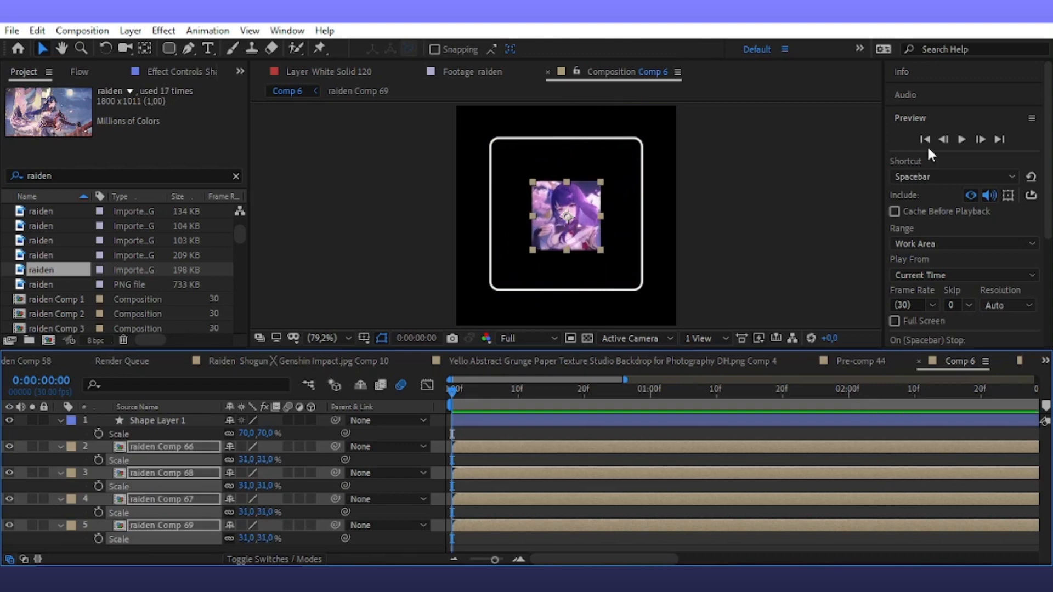
Step: Enable snapping and place raiden Comp 66 in the frame's upper-left quarter and raiden Comp 68 in its upper-right quarter
click(563, 253)
click(560, 290)
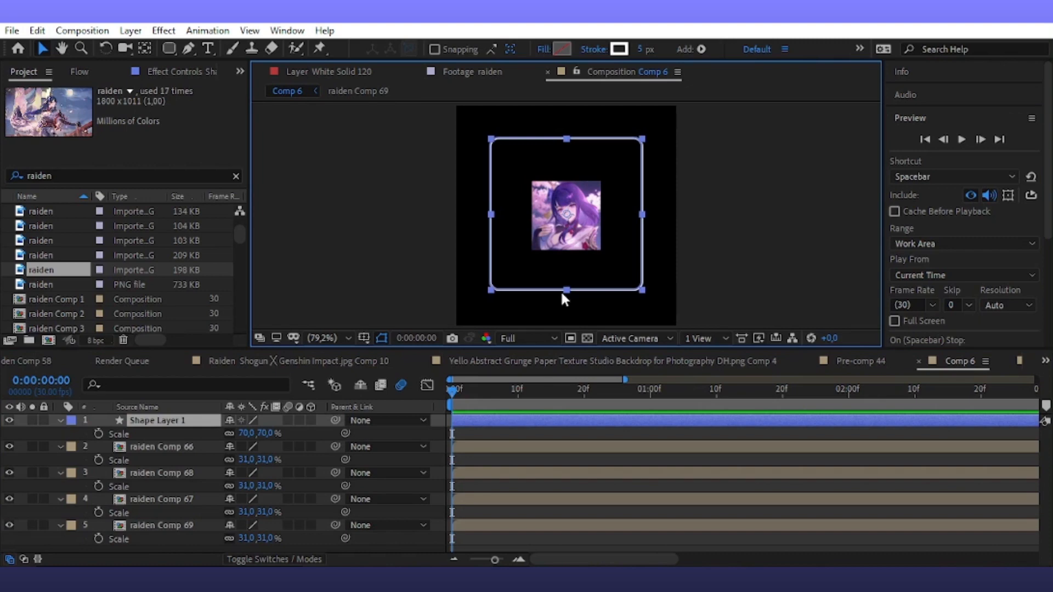
click(487, 452)
drag(570, 236, 612, 193)
click(507, 474)
click(434, 49)
Step: Place raiden Comp 67 in the frame's lower-left quarter and raiden Comp 69 in its lower-right quarter, edges aligned with the neighbouring images
click(466, 497)
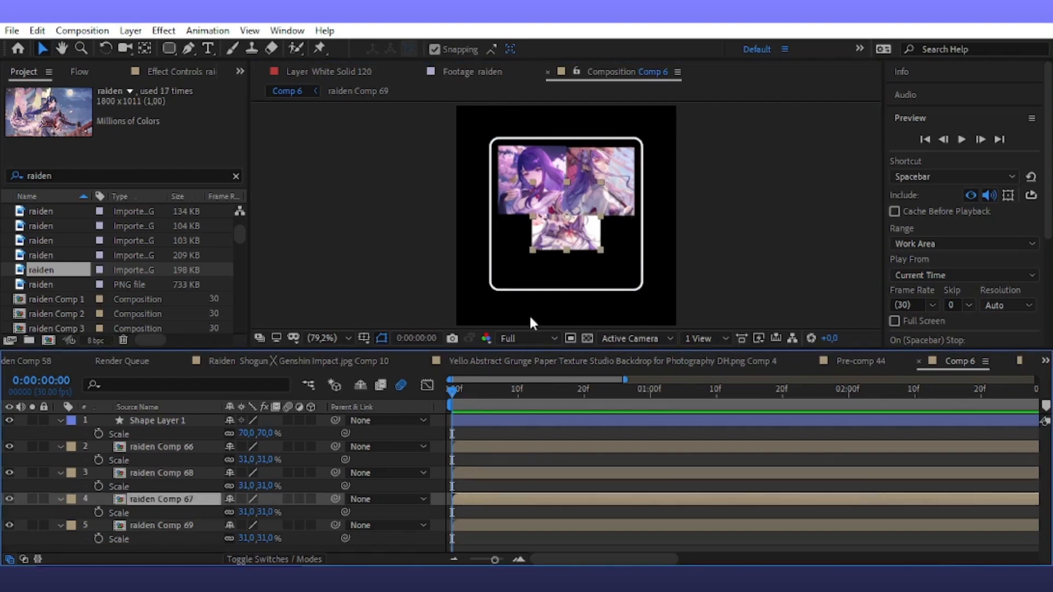
drag(565, 228, 531, 261)
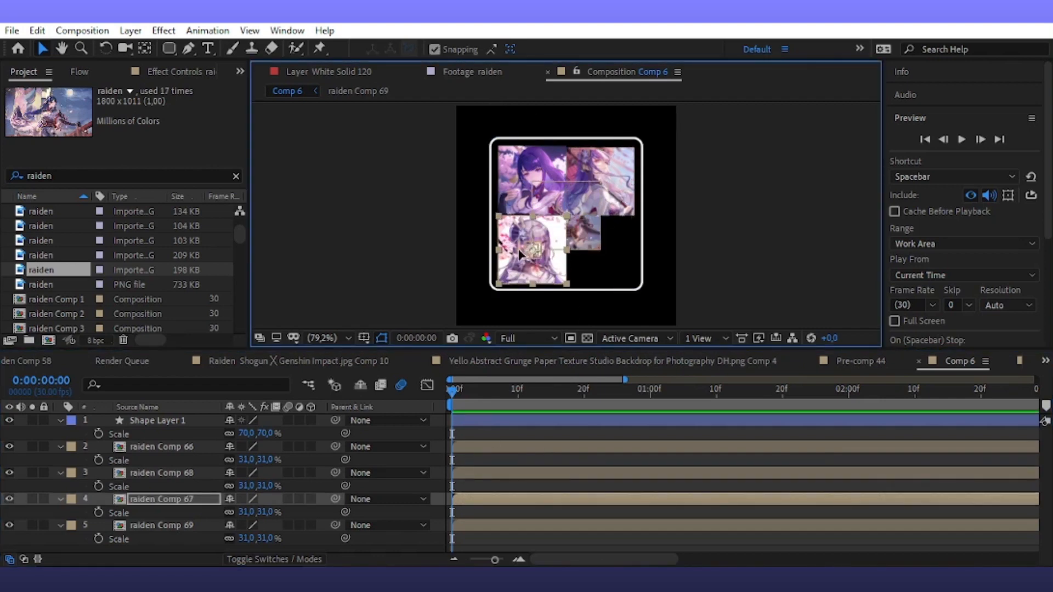
click(490, 526)
drag(567, 239, 601, 286)
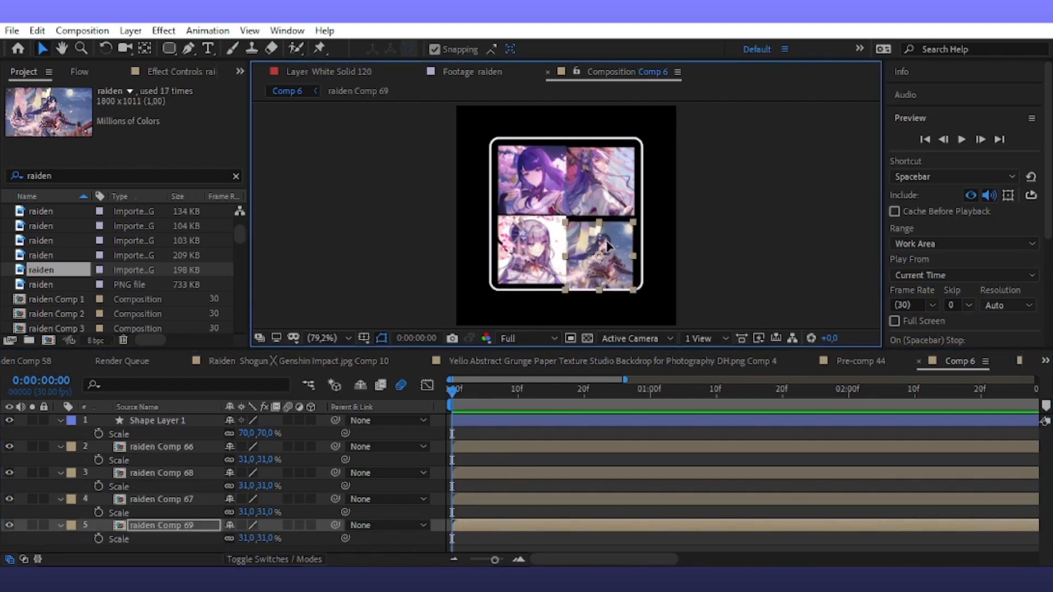
drag(606, 241, 611, 225)
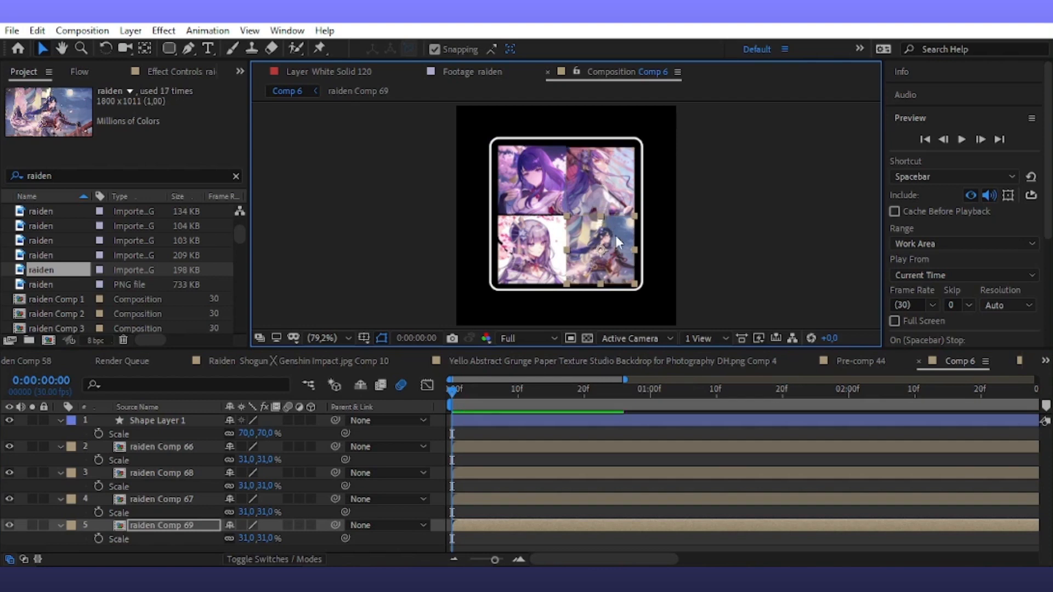
Step: Scale all four raiden comps down to 28% to leave gaps between the images
click(494, 284)
scroll(586, 269, up, 1)
click(531, 499)
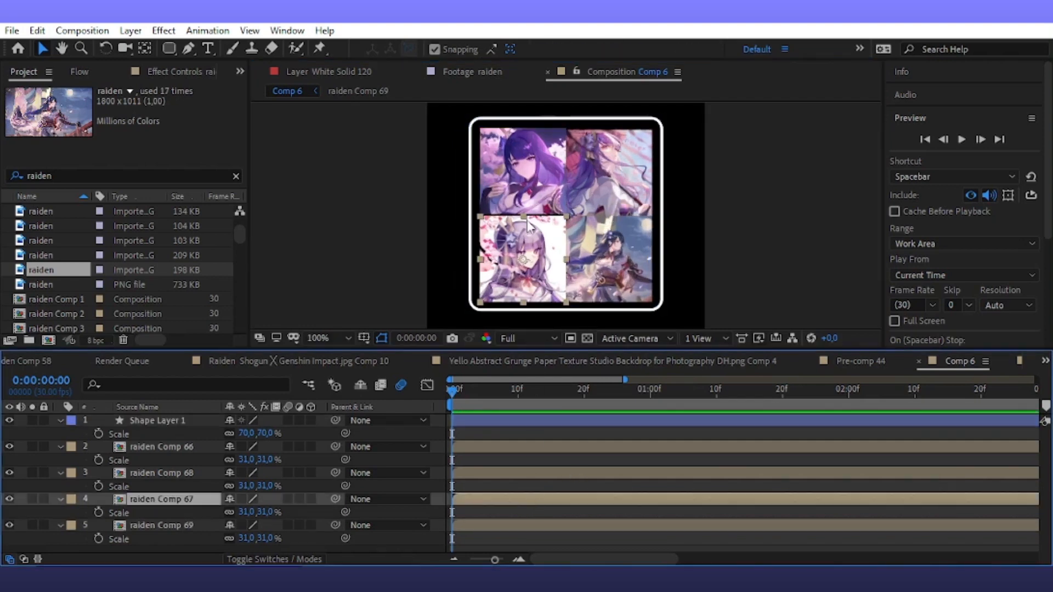
scroll(531, 228, up, 1)
click(348, 338)
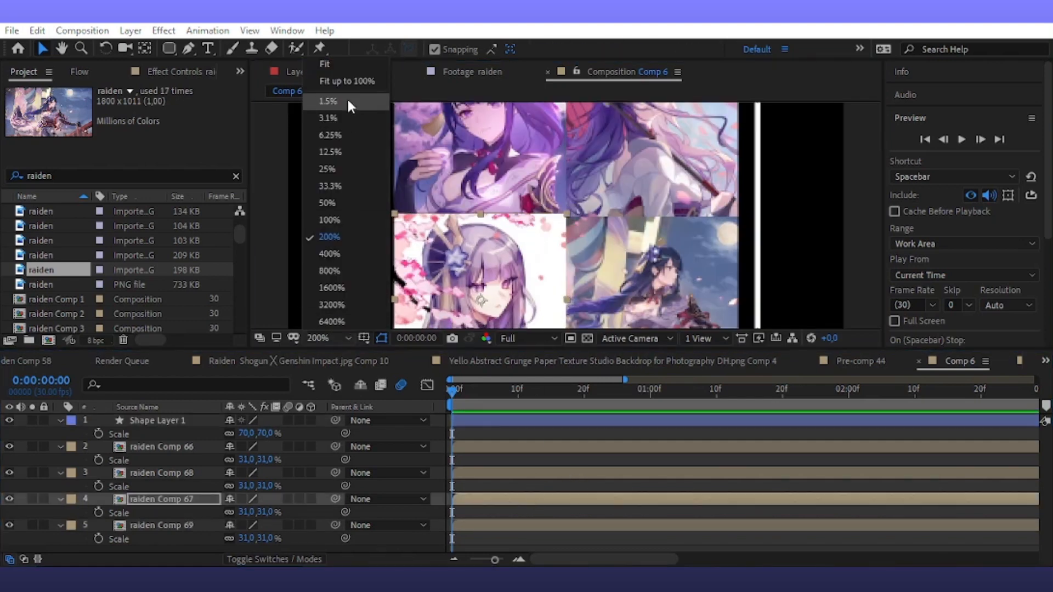
click(346, 87)
drag(65, 443, 141, 539)
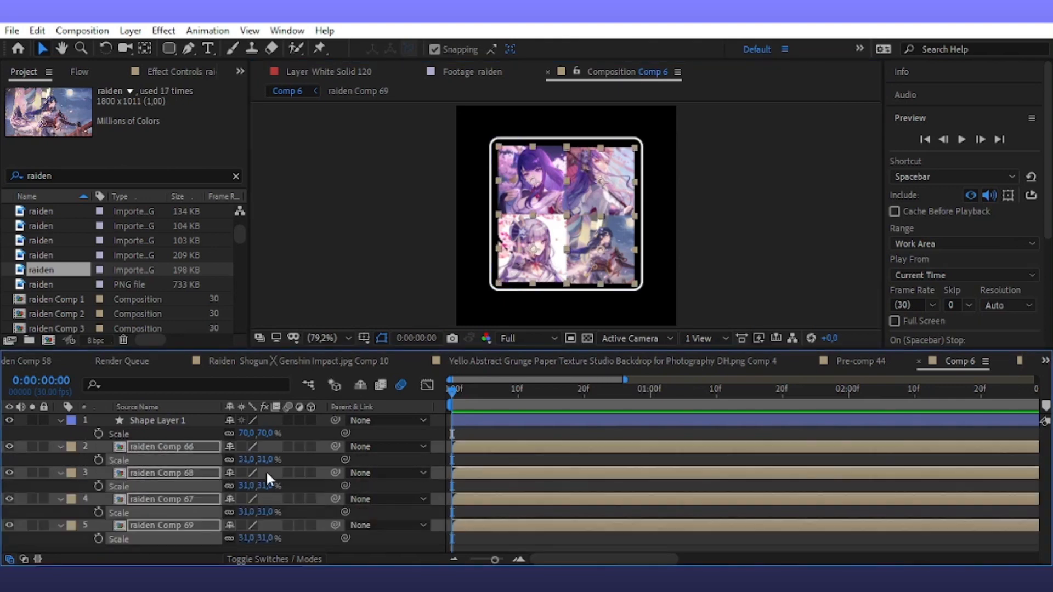
drag(266, 470, 273, 467)
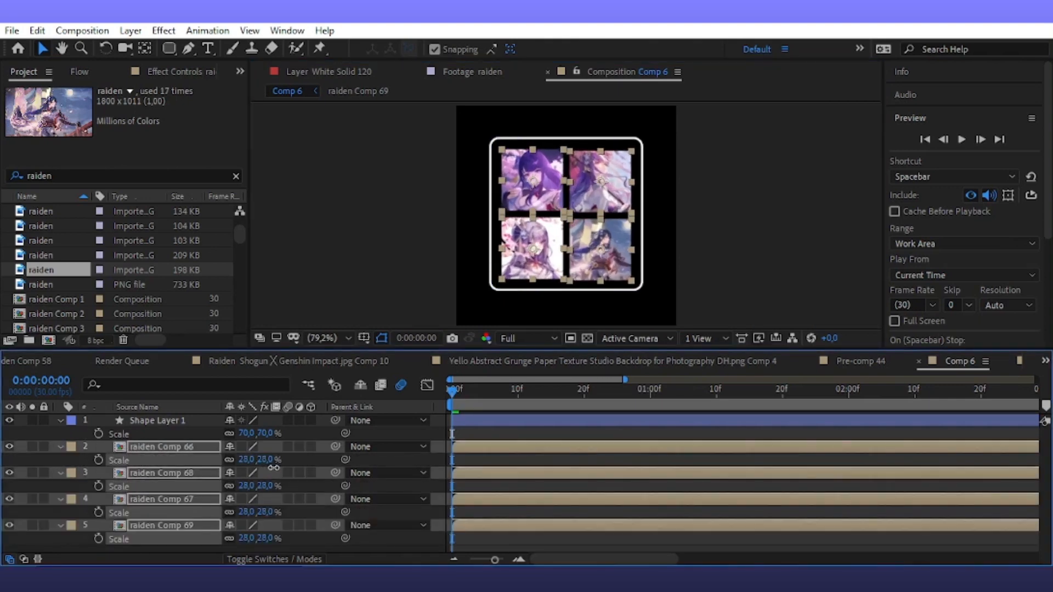
click(60, 447)
click(786, 236)
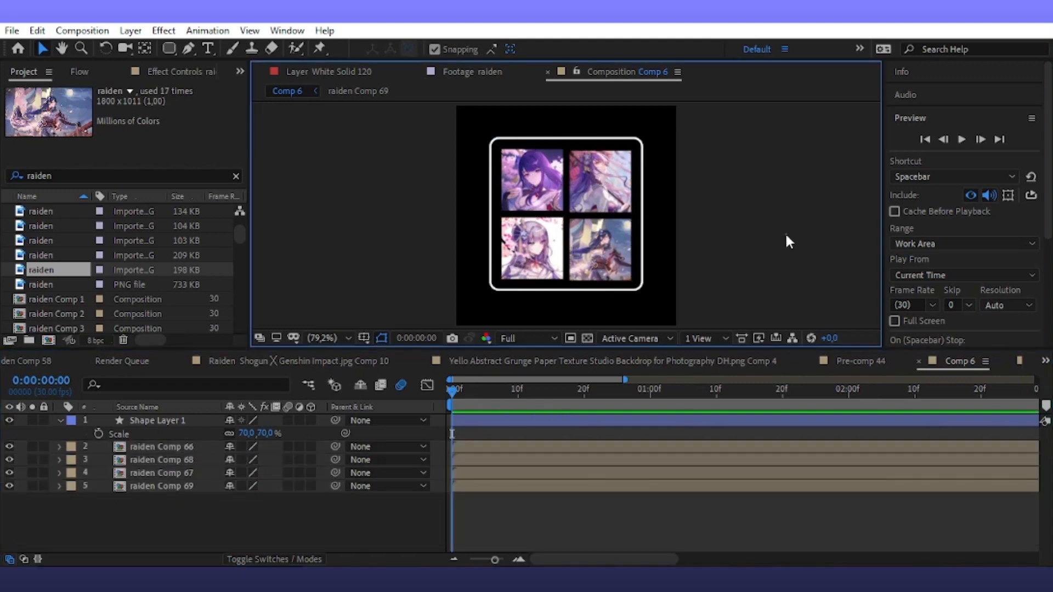
Step: Try to move raiden Comp 69 closer to the neighbouring images, and undo the move
scroll(664, 246, up, 1)
scroll(664, 245, up, 1)
click(621, 262)
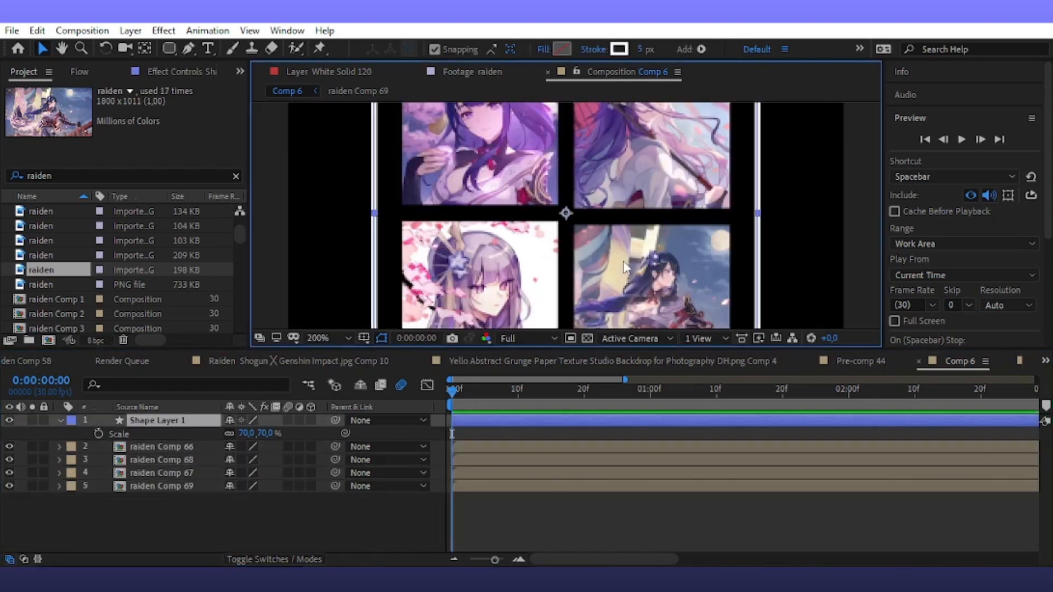
scroll(621, 263, up, 1)
scroll(620, 266, down, 1)
scroll(619, 266, up, 1)
click(488, 475)
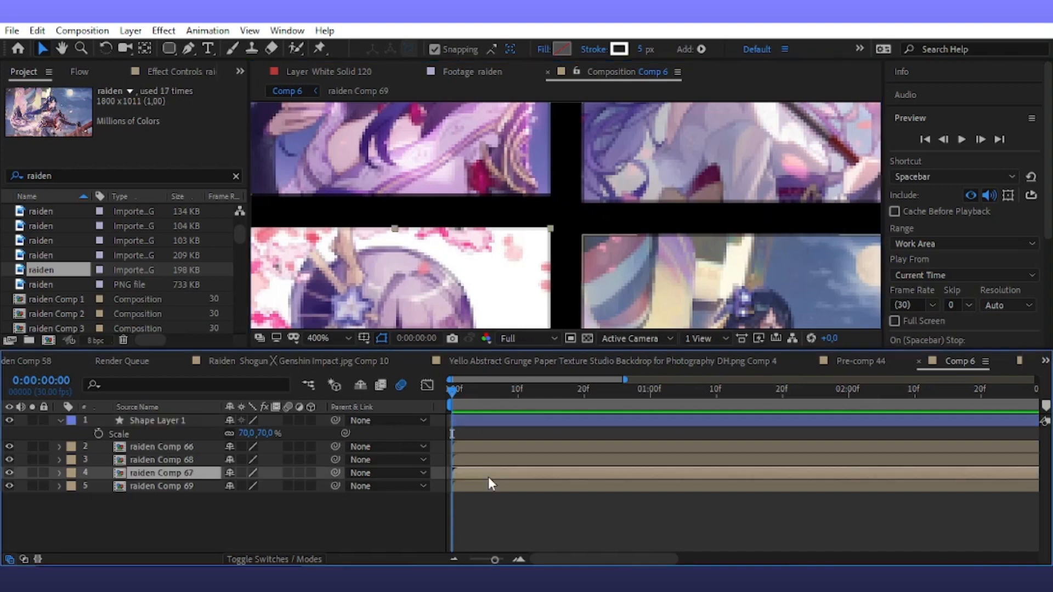
click(477, 487)
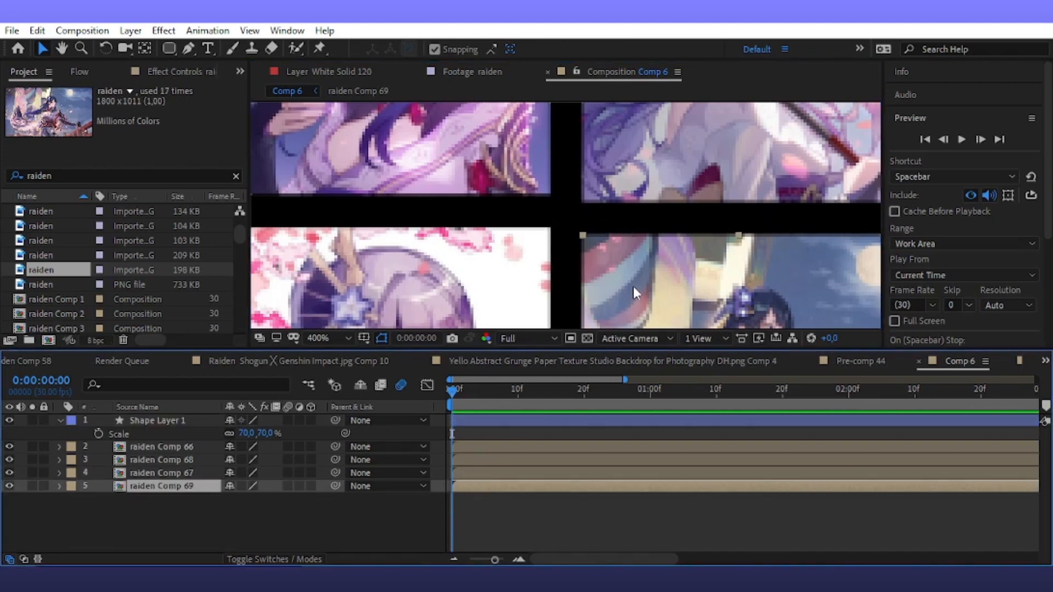
drag(634, 286, 618, 265)
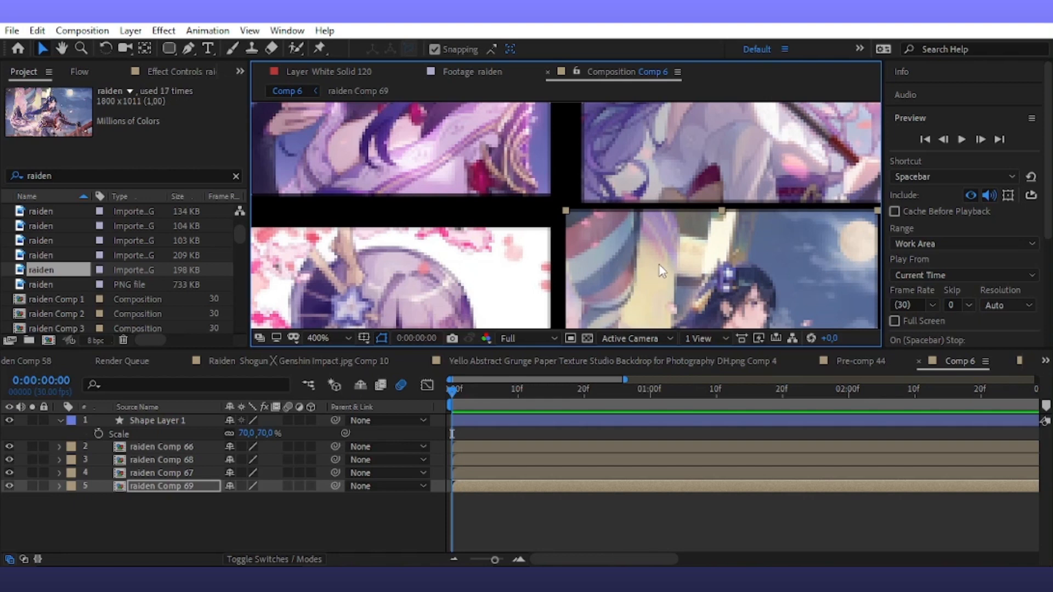
key(ctrl+z)
scroll(503, 279, down, 1)
click(323, 335)
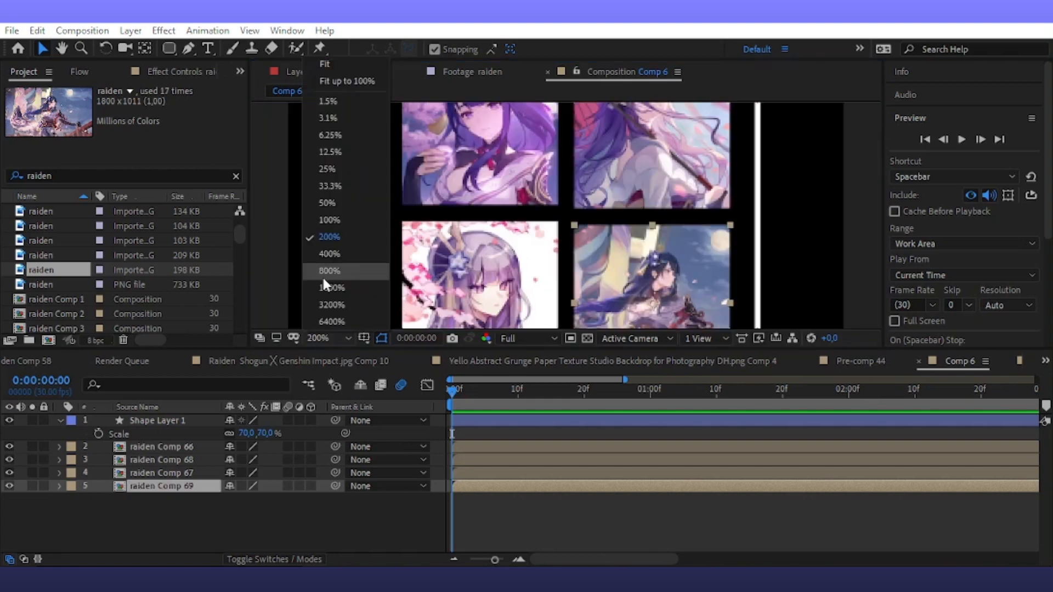
click(337, 83)
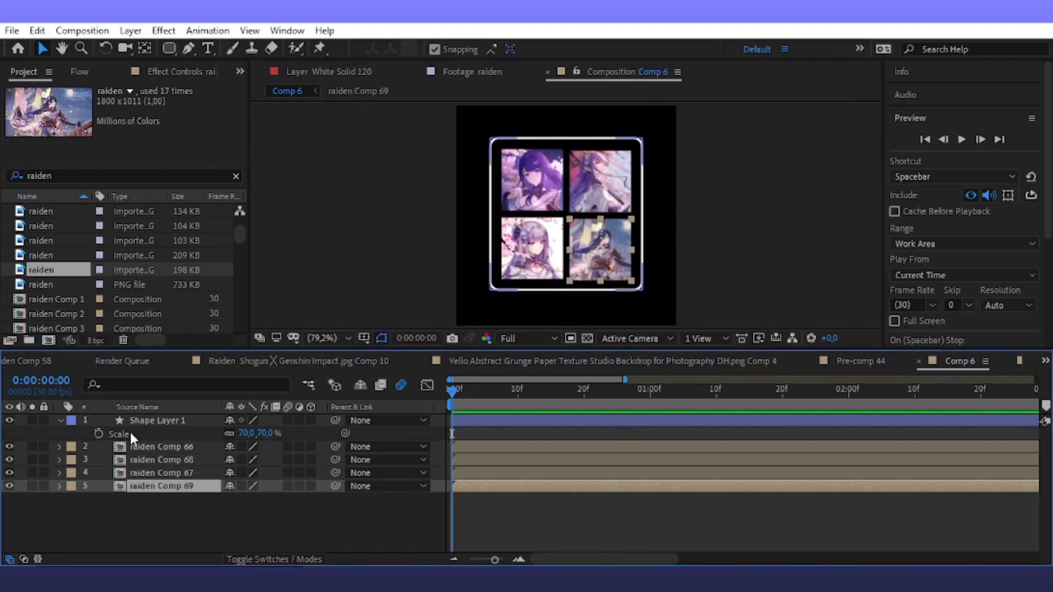
drag(130, 433, 113, 467)
click(582, 523)
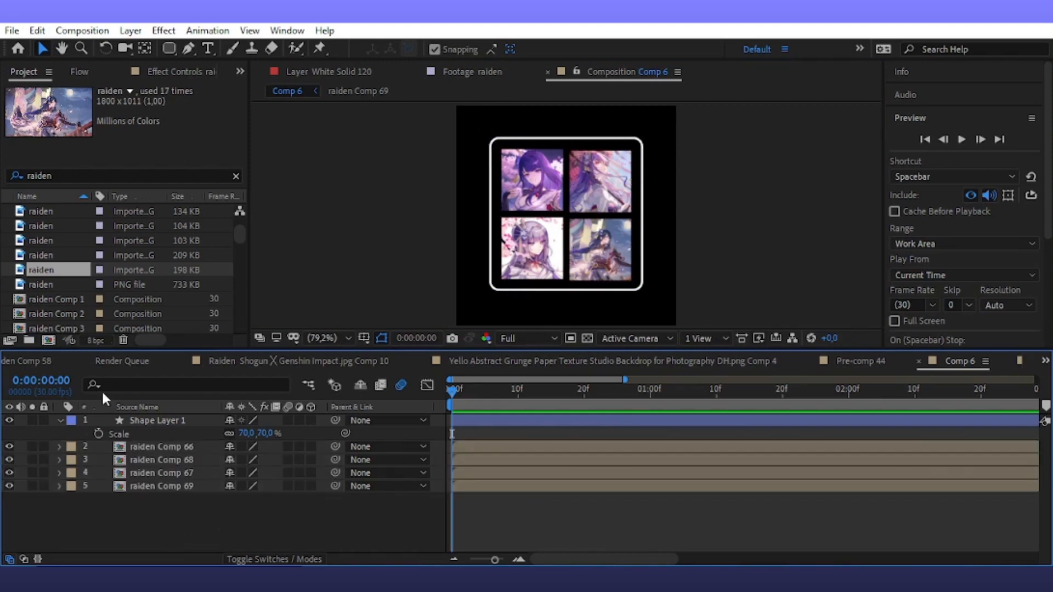
drag(107, 434, 134, 503)
click(214, 515)
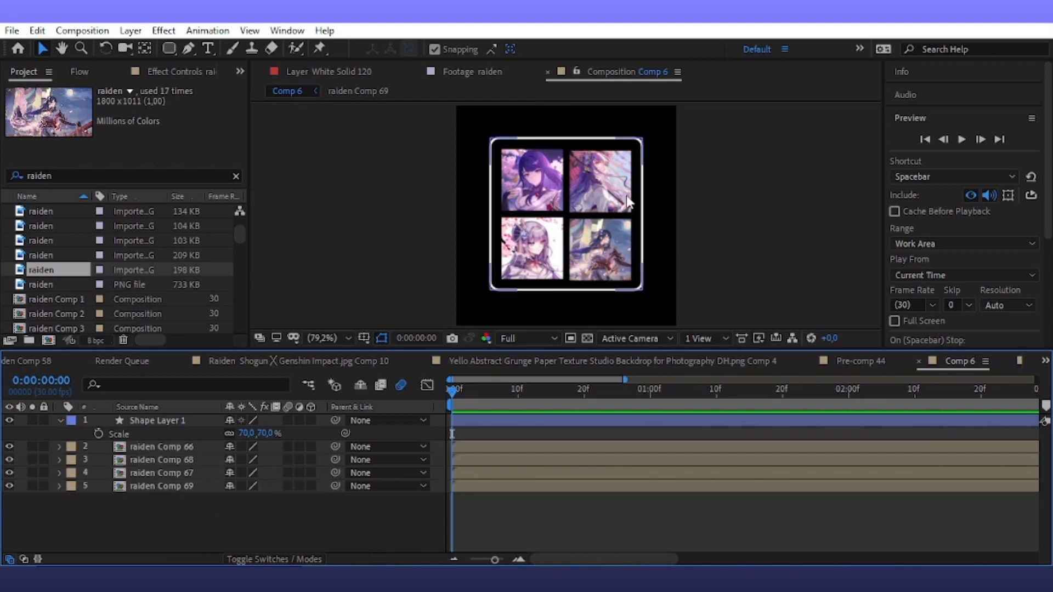
Step: Scale Shape Layer 1 down to 65% so the frame sits closer around the four images
click(502, 420)
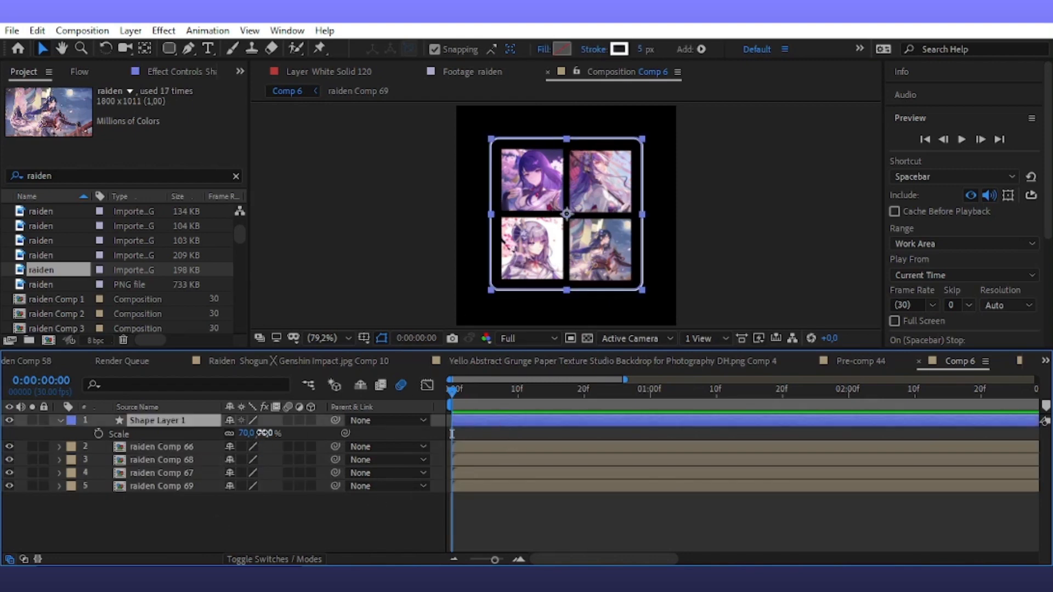
drag(264, 433, 261, 433)
click(677, 308)
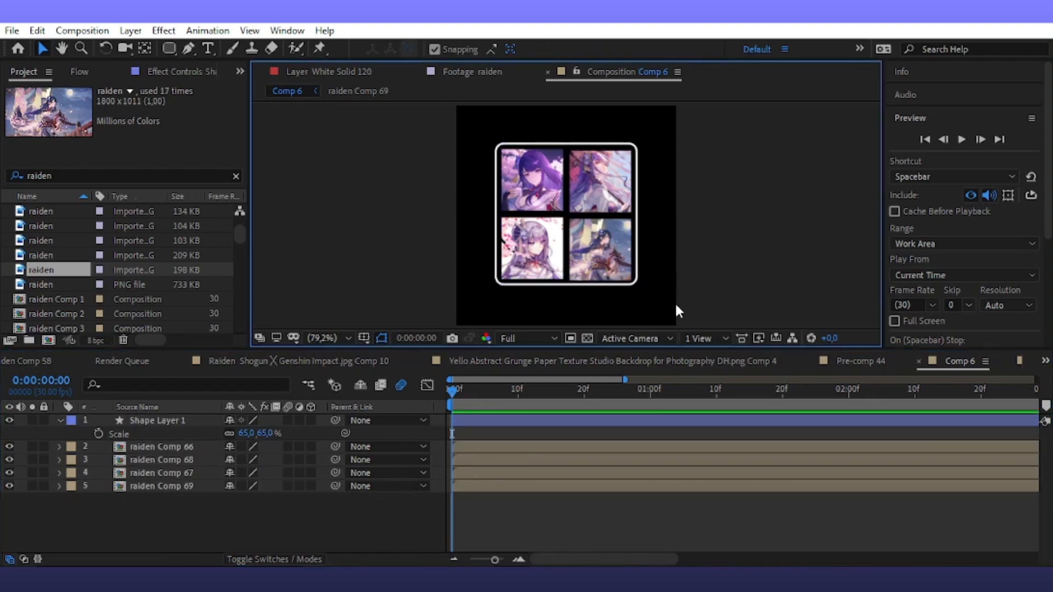
click(648, 412)
click(583, 501)
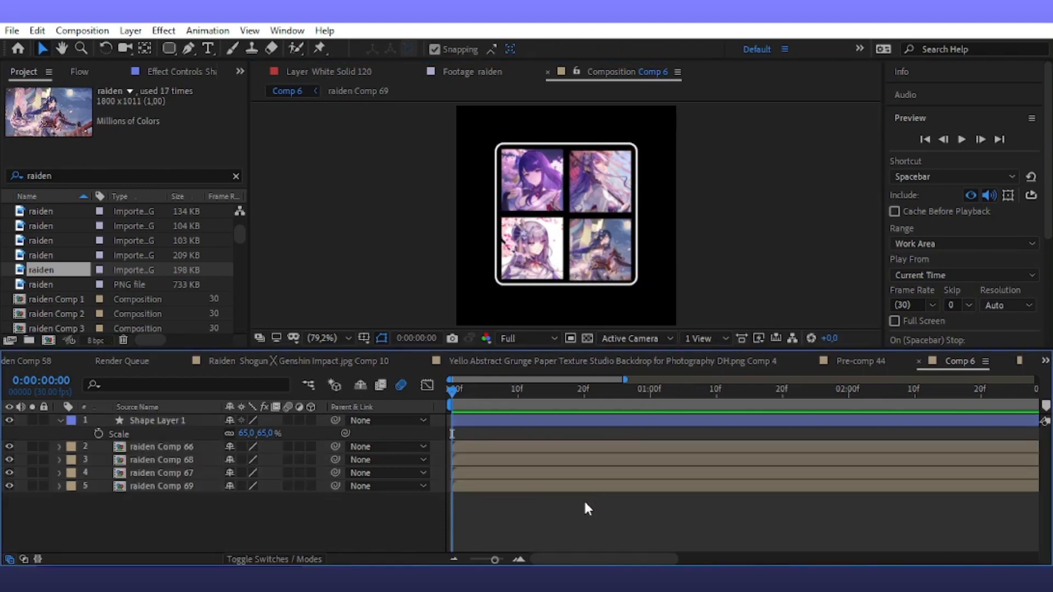
Step: Set the stroke width of Shape Layer 1 to 2 px and save the project
click(59, 420)
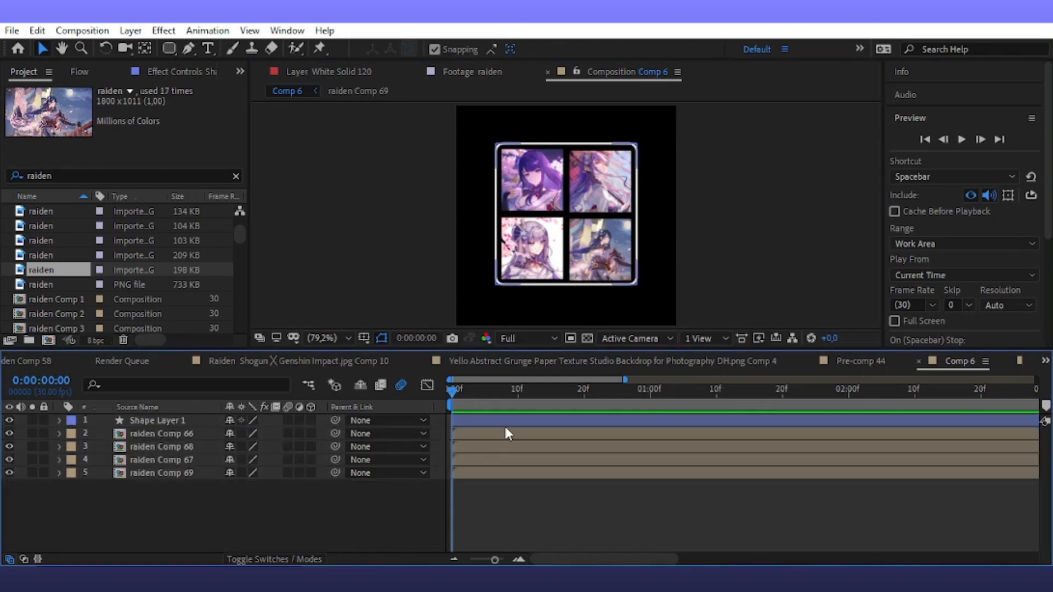
click(505, 421)
click(754, 224)
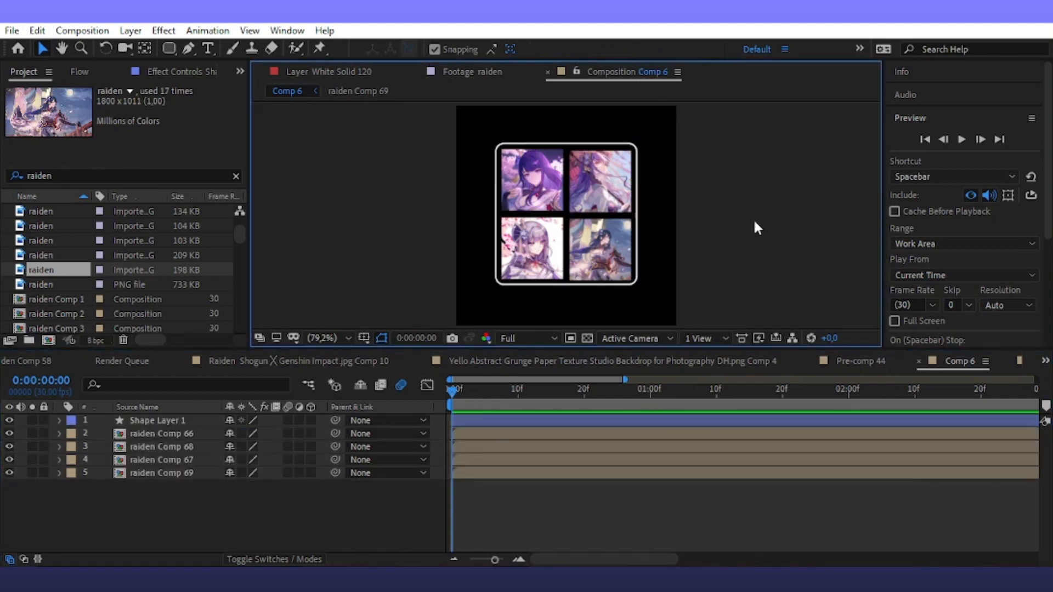
click(567, 412)
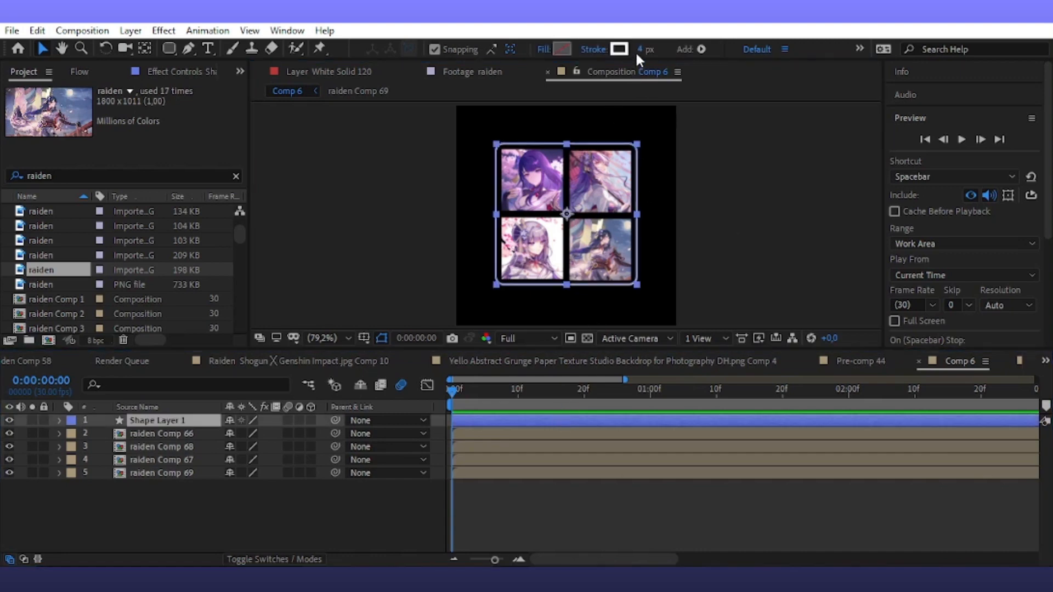
click(651, 49)
click(740, 154)
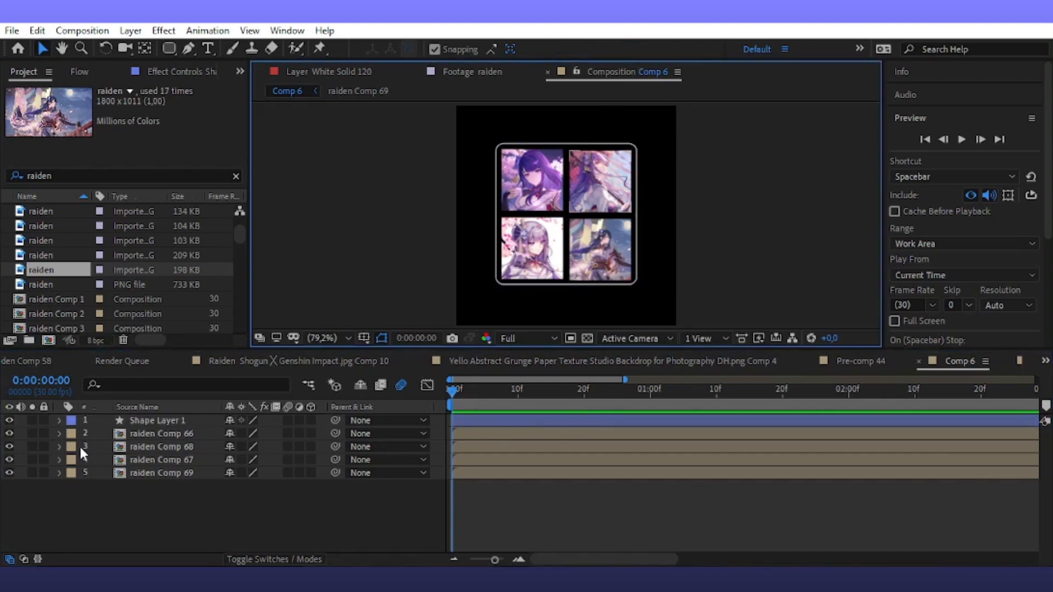
key(ctrl+s)
Step: Add a null object and turn on motion blur and 3D for all layers
click(131, 30)
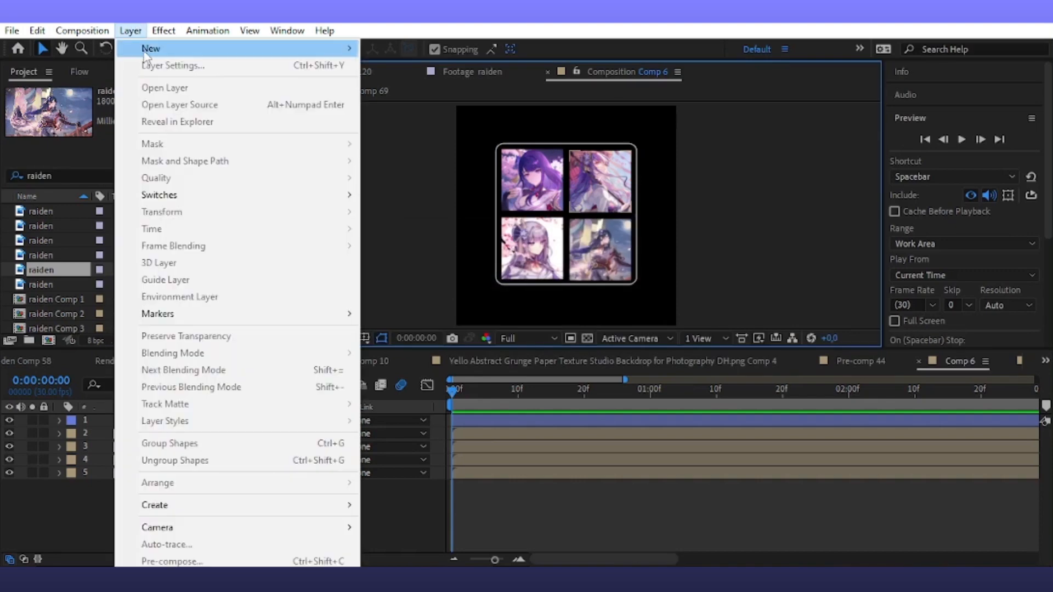
mouse_move(308, 48)
click(460, 116)
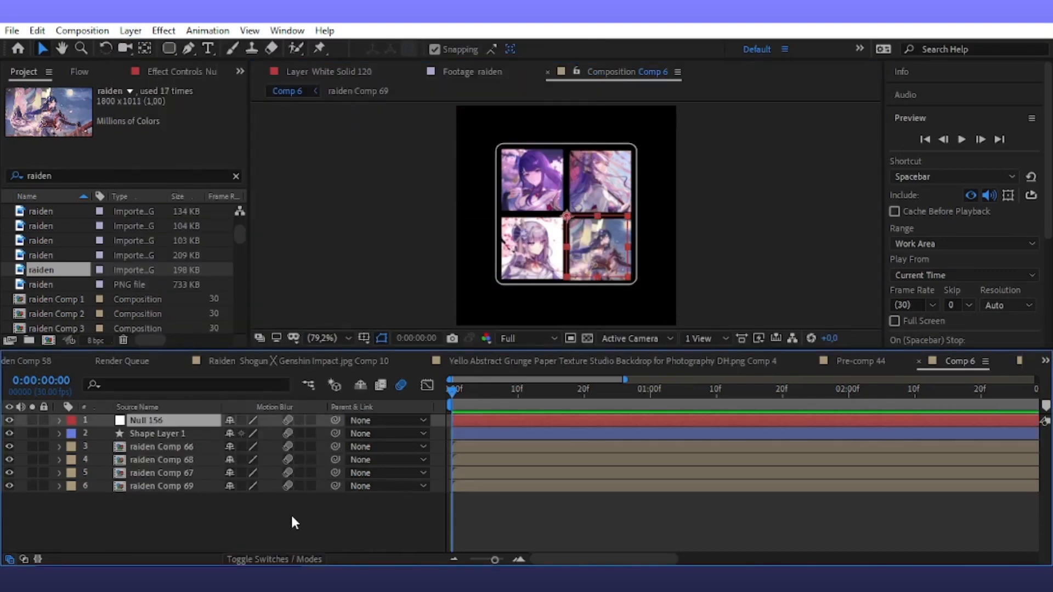
drag(313, 483, 312, 486)
Step: Parent Shape Layer 1 and the four raiden comps to the null, and save the project
drag(110, 431, 198, 522)
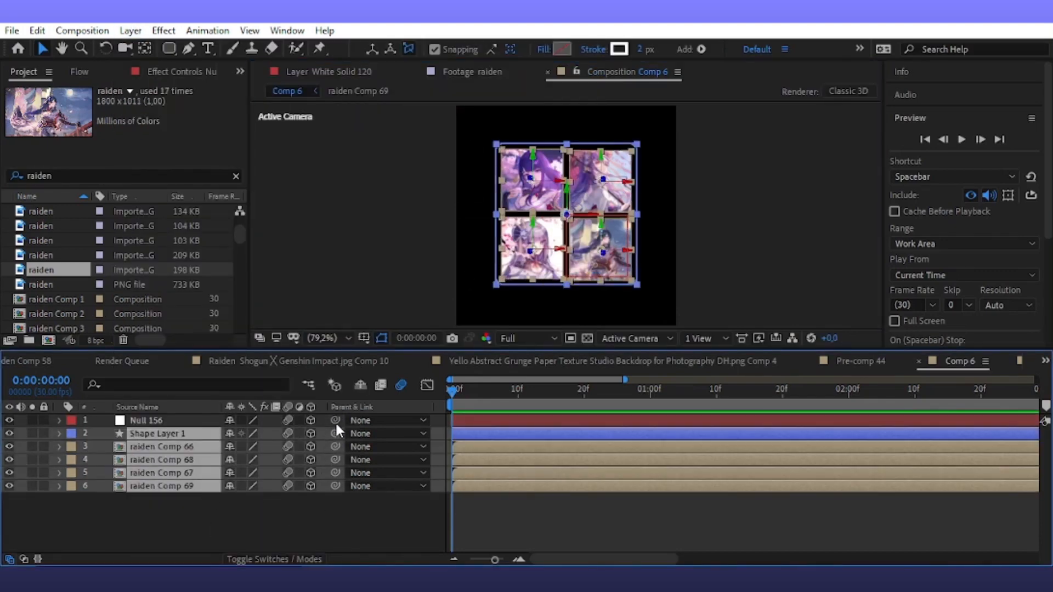
drag(335, 433, 317, 421)
click(522, 503)
key(ctrl+s)
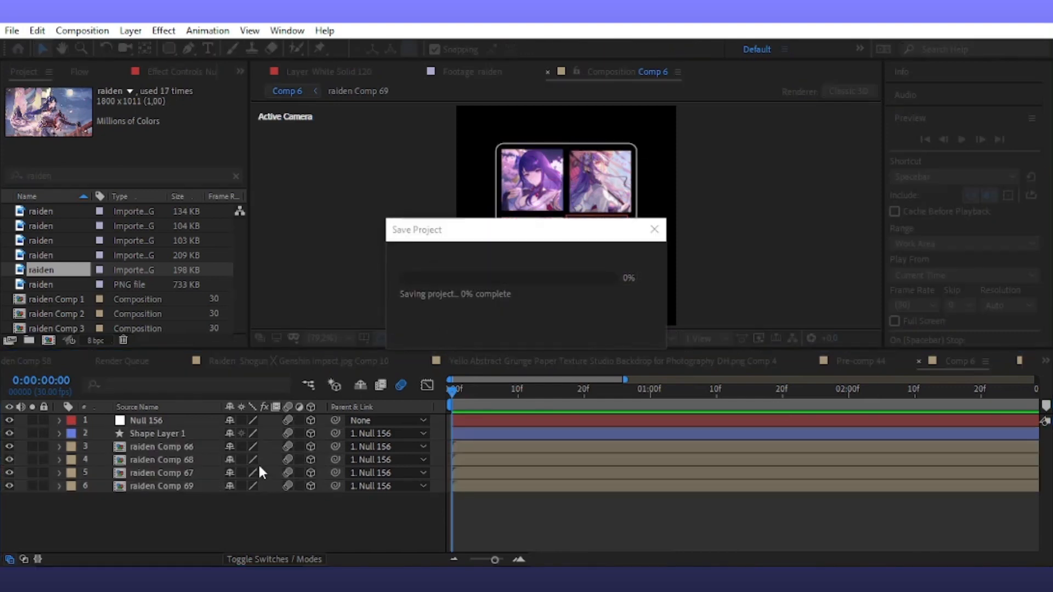
Step: Add Scale and Z Rotation keyframes to the null and move both to 01:00f
click(146, 420)
key(s)
click(99, 434)
key(r)
click(100, 472)
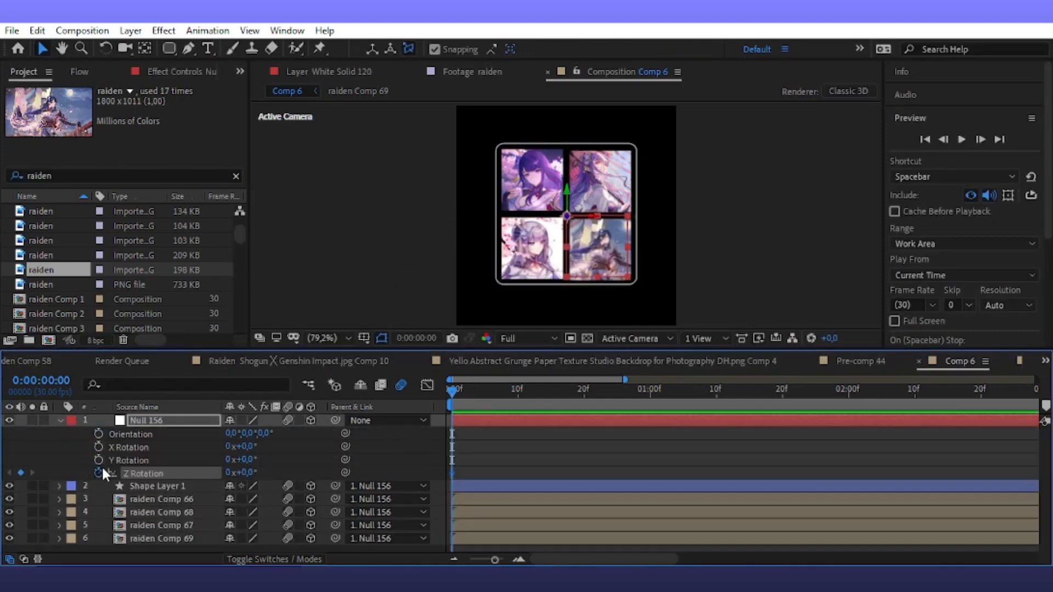
key(u)
drag(453, 434, 658, 458)
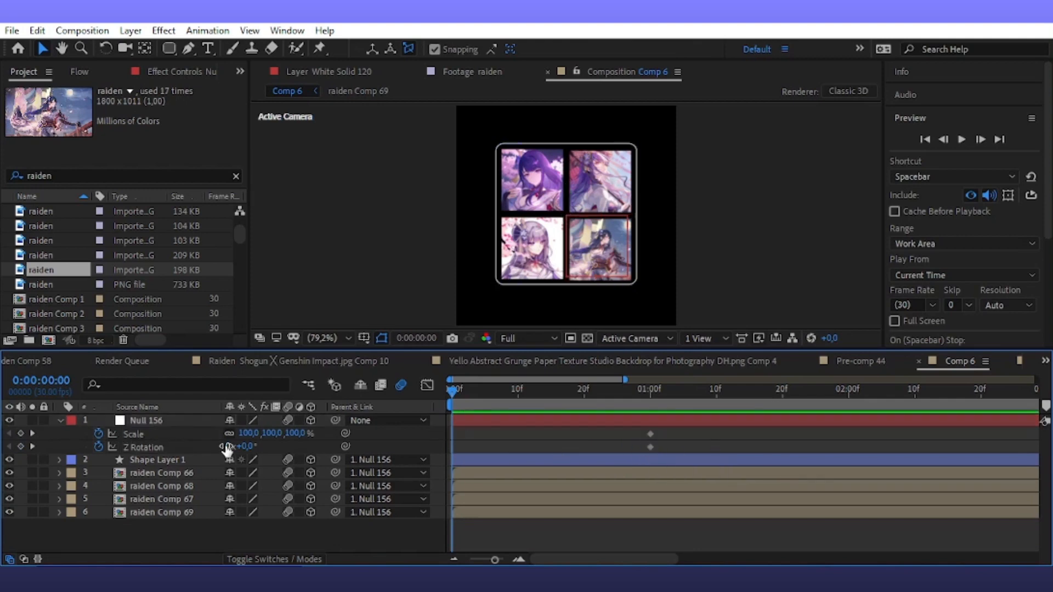
Step: Set the null's Z Rotation to about -121° and its Scale to 0% at the start of the composition
mouse_move(228, 445)
mouse_down()
mouse_move(196, 455)
mouse_move(240, 451)
mouse_move(230, 452)
mouse_up()
click(296, 433)
text(1000)
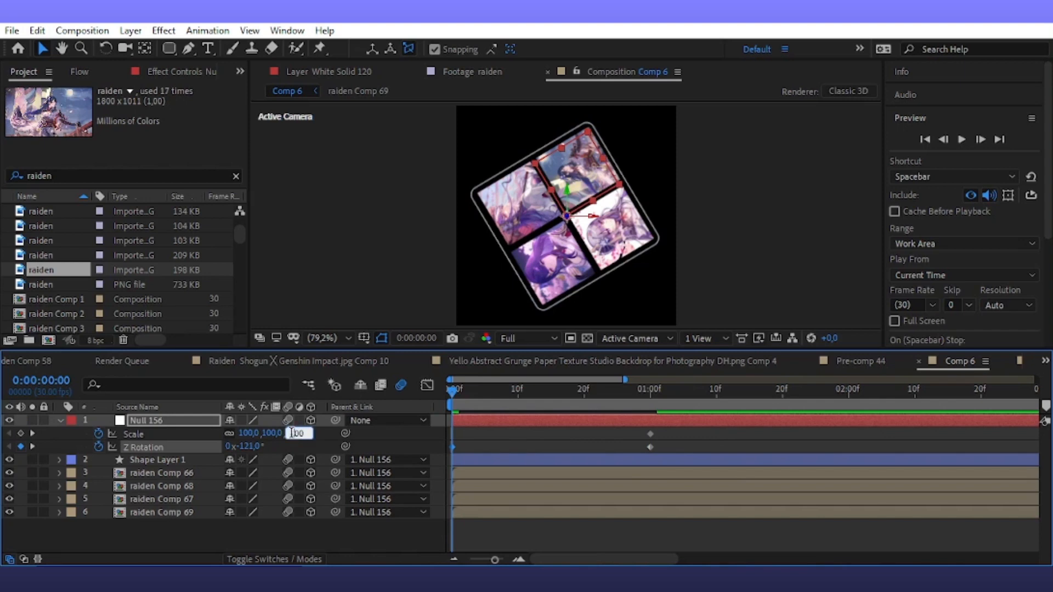
key(Return)
click(300, 433)
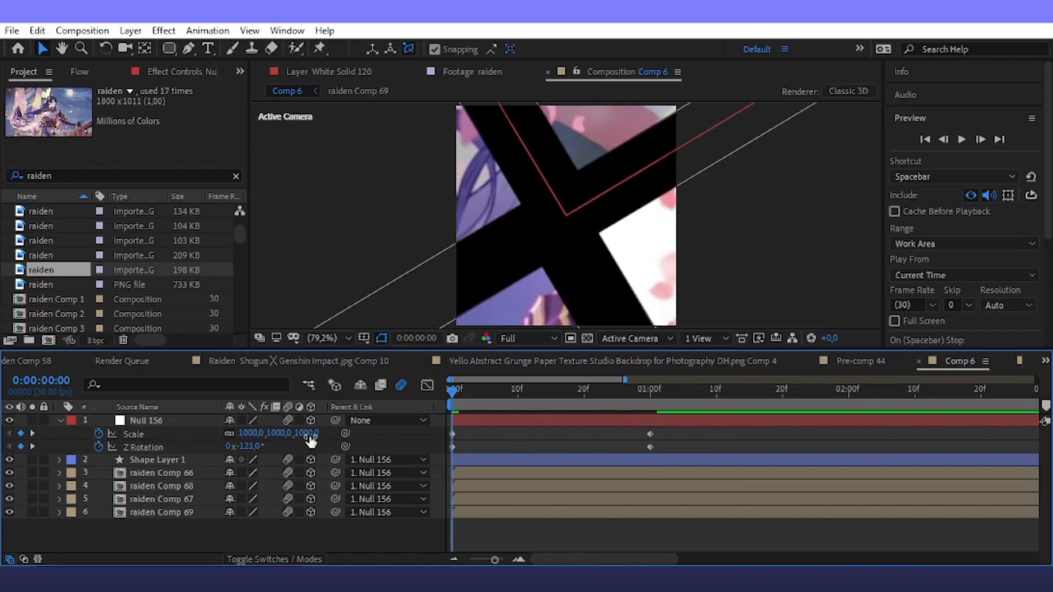
text(0)
key(Return)
Step: Apply Easy Ease to all of the null's Scale and Z Rotation keyframes and scrub through the motion
drag(659, 434, 411, 444)
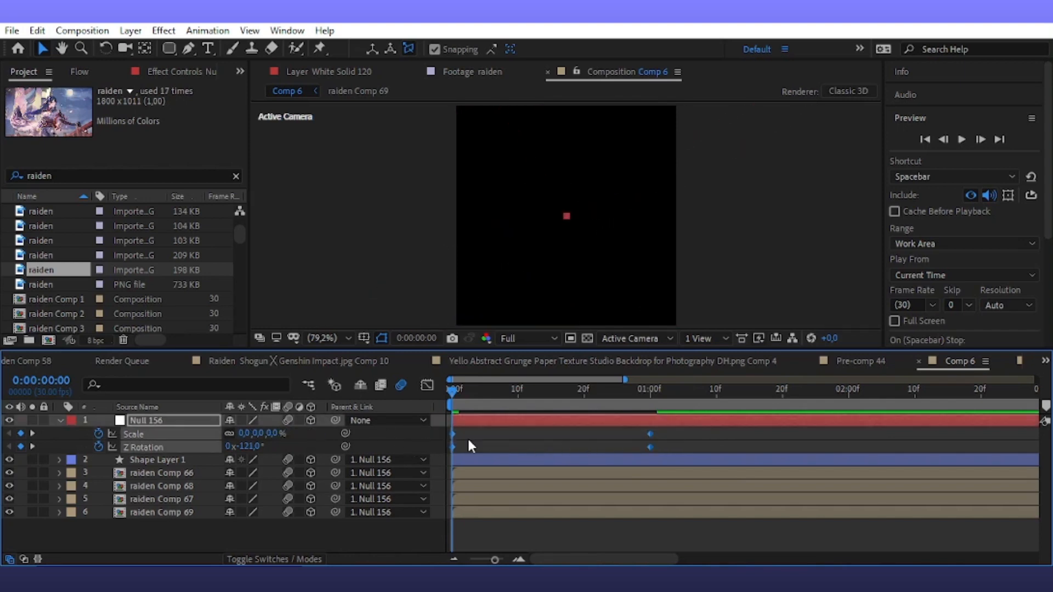
key(F9)
click(473, 440)
drag(536, 396, 612, 416)
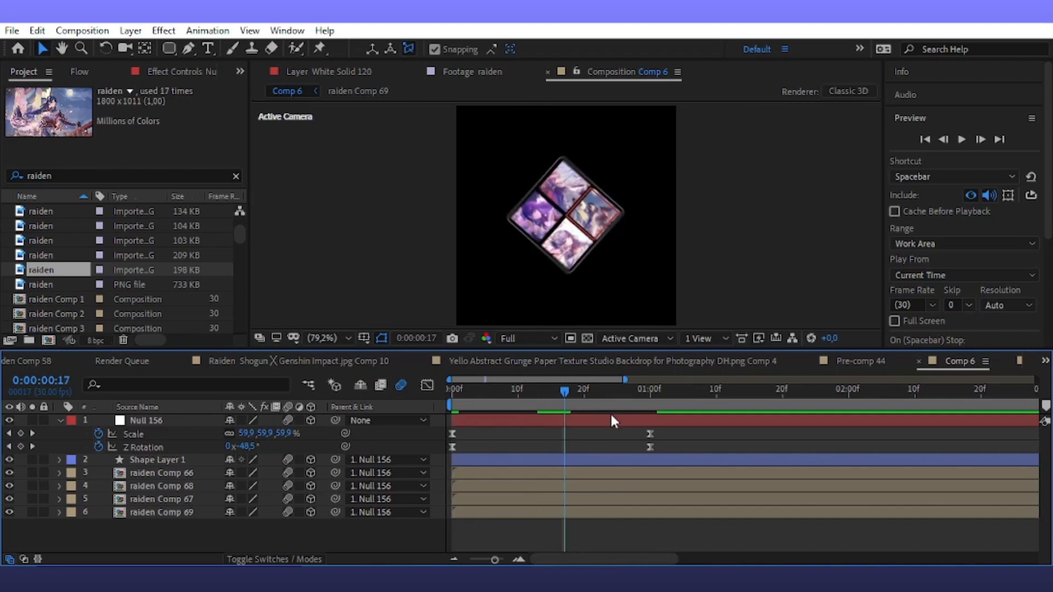
Step: Reshape the null's Scale value graph to rise steeply at the start and level off slowly, and preview it
click(650, 434)
key(shift+F3)
right_click(582, 440)
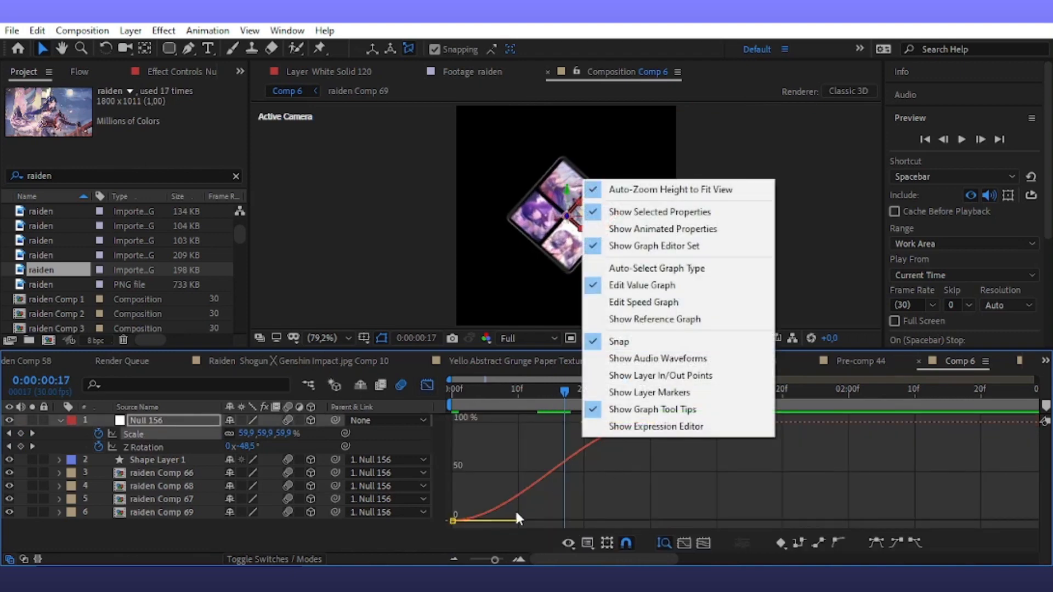
drag(518, 520, 432, 436)
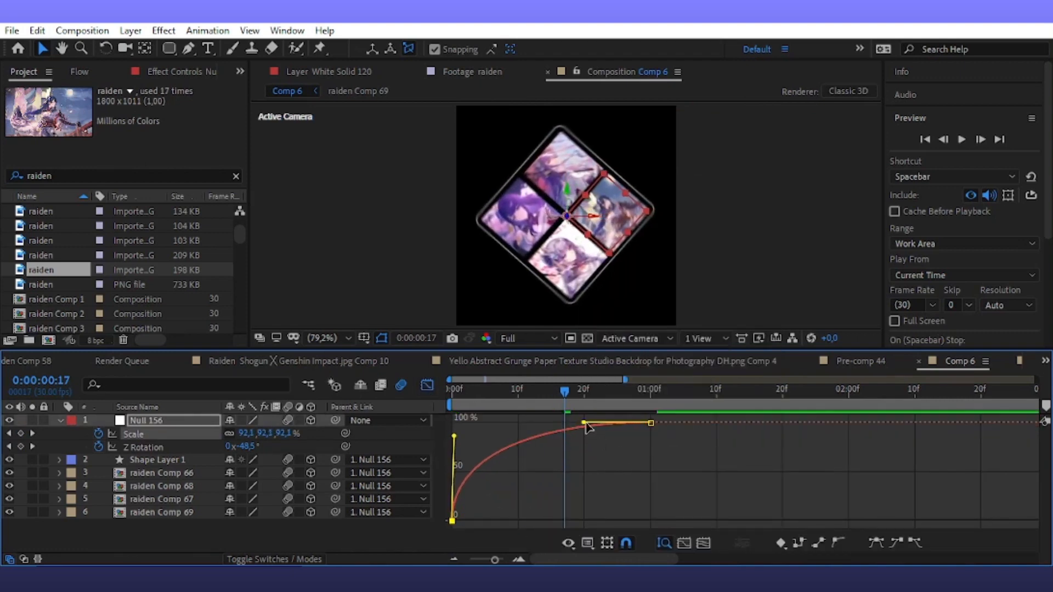
drag(583, 422, 380, 426)
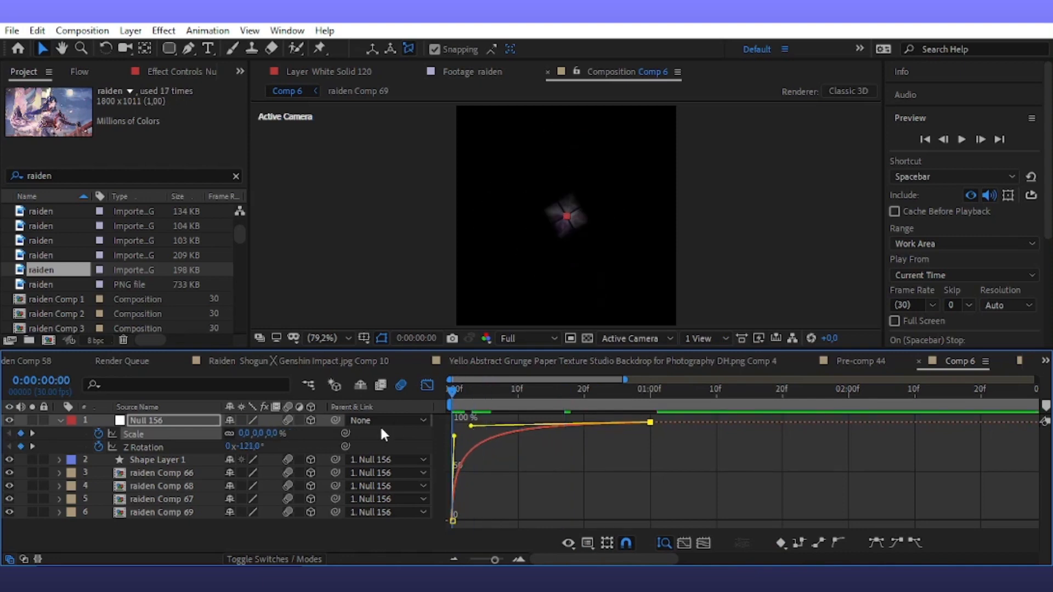
key(space)
key(space)
Step: Give the null's Z Rotation value graph the same steep start and slow finish, and play back the animation
click(427, 386)
drag(460, 464, 448, 435)
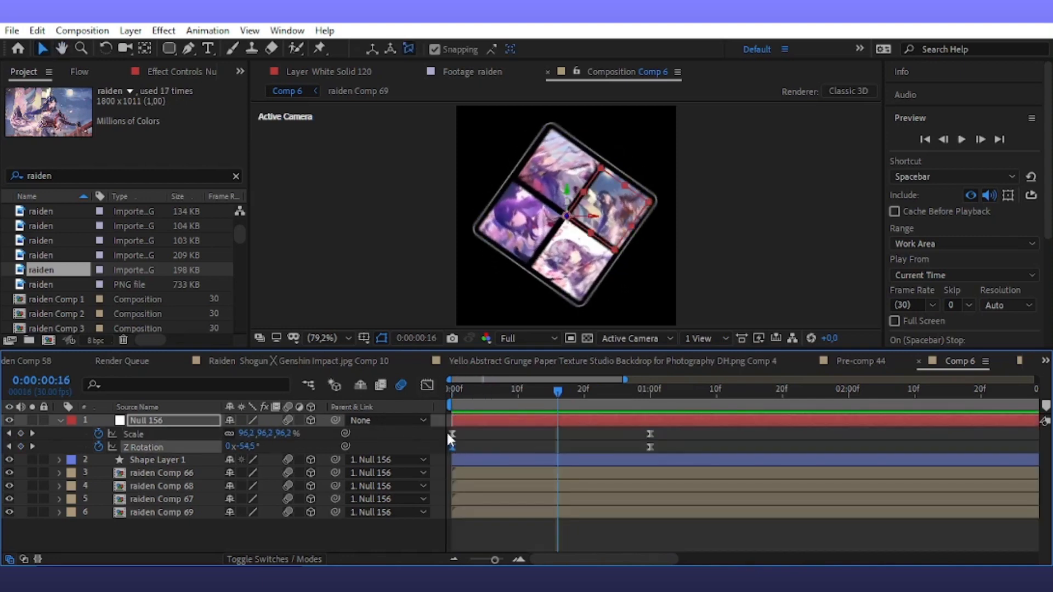
click(427, 386)
drag(518, 522, 426, 436)
drag(590, 423, 450, 391)
key(space)
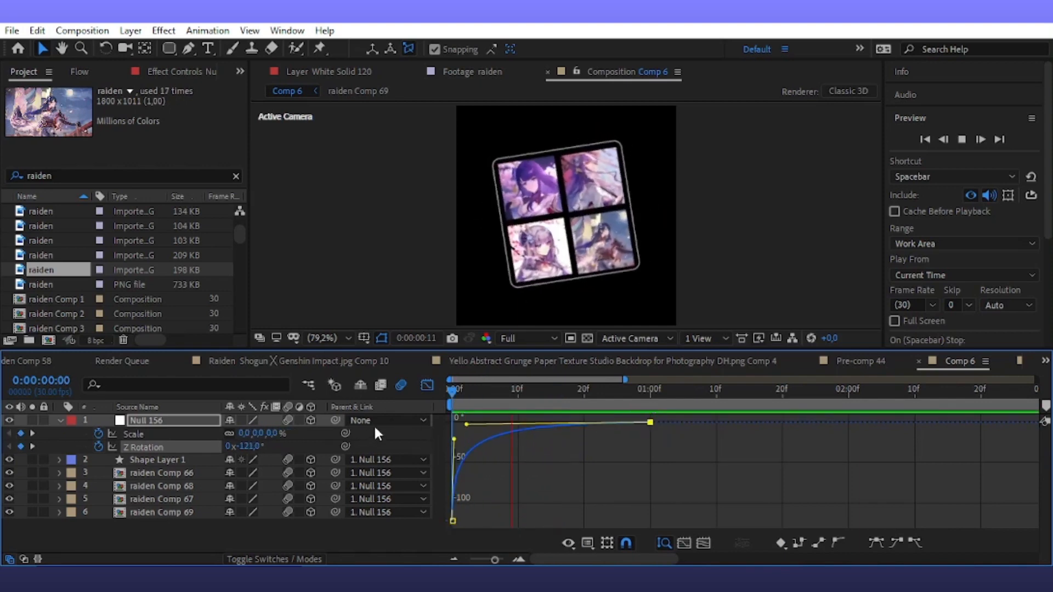
click(427, 385)
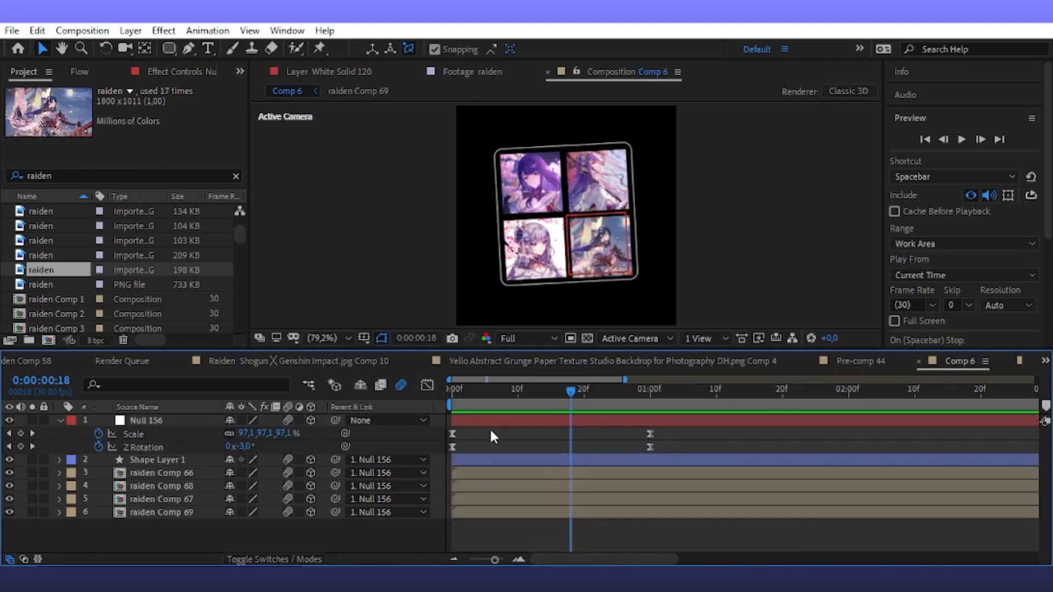
Step: Add X, Y and Z Rotation keyframes to the four raiden comps at 00:16
drag(562, 390, 553, 399)
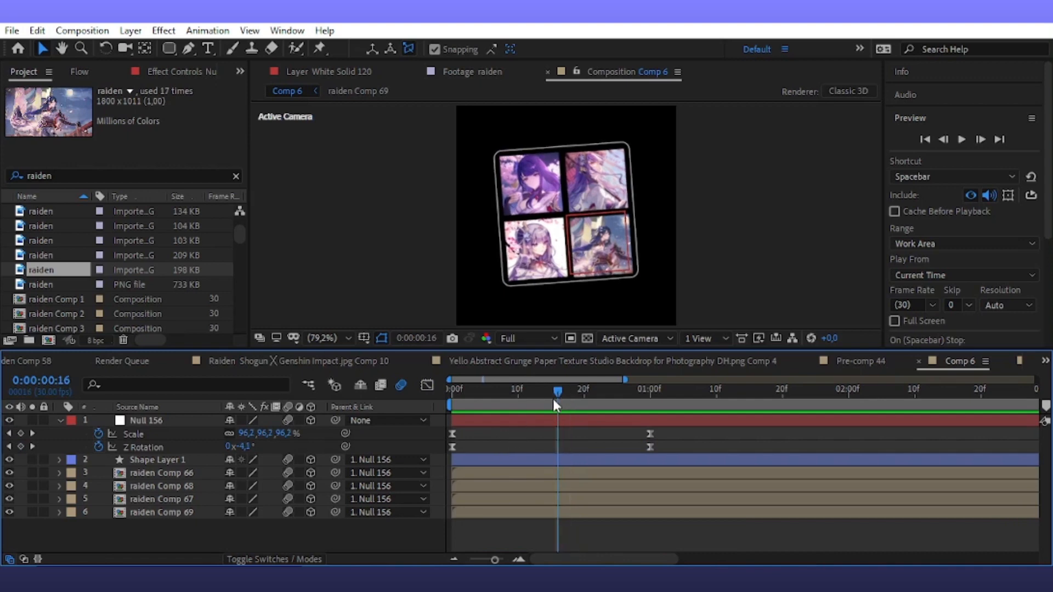
drag(103, 477, 167, 541)
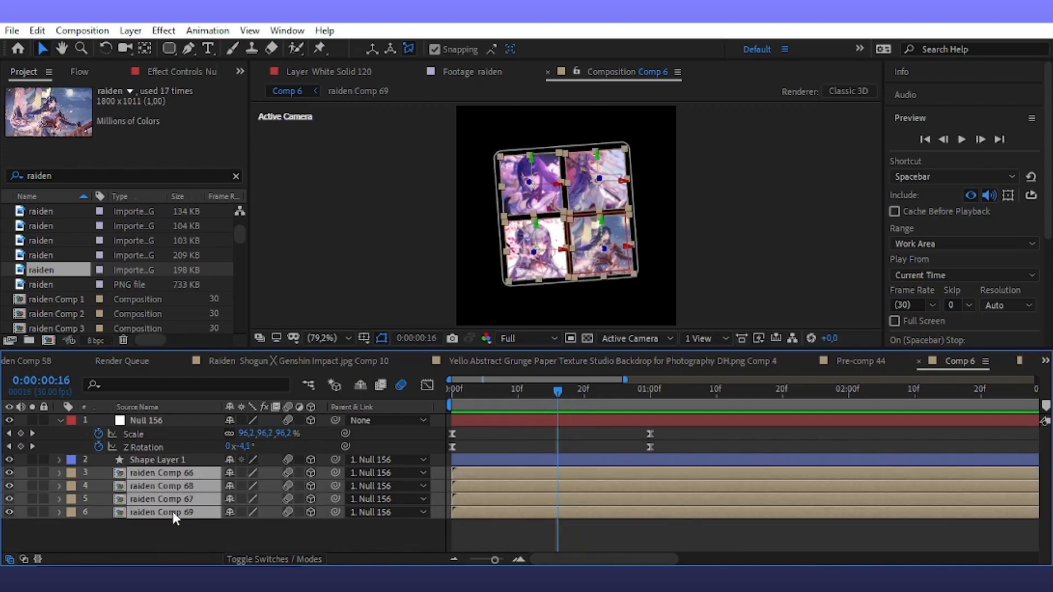
key(r)
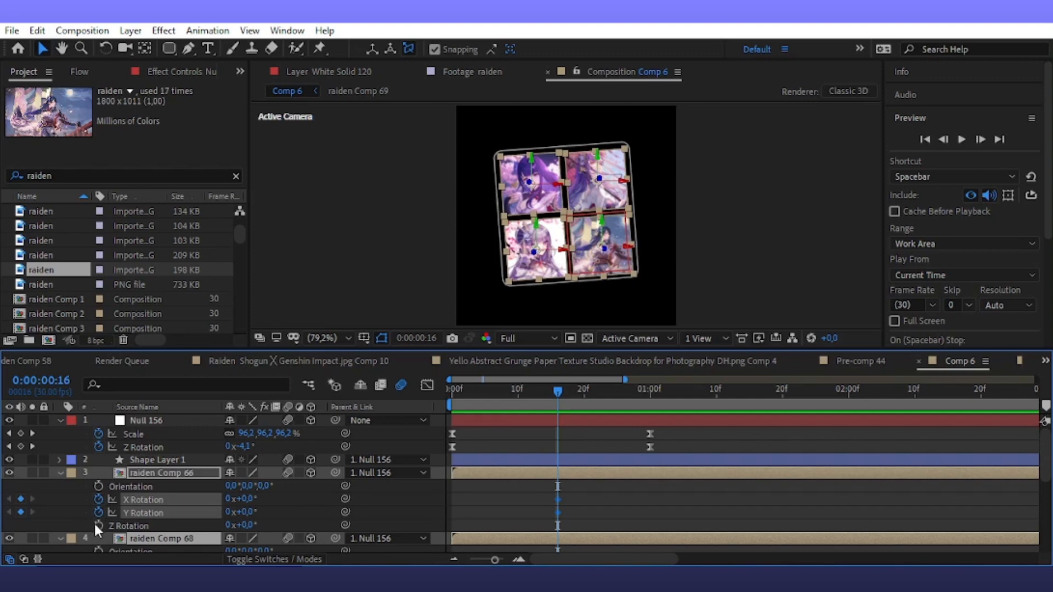
click(98, 526)
scroll(113, 497, down, 3)
click(99, 460)
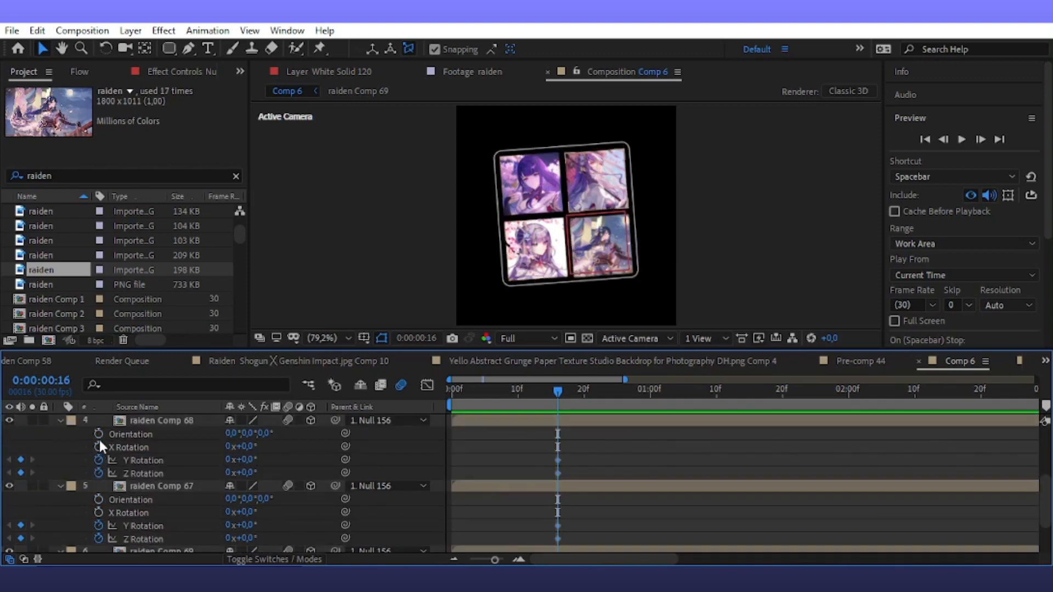
scroll(115, 462, down, 2)
click(100, 473)
scroll(102, 471, down, 1)
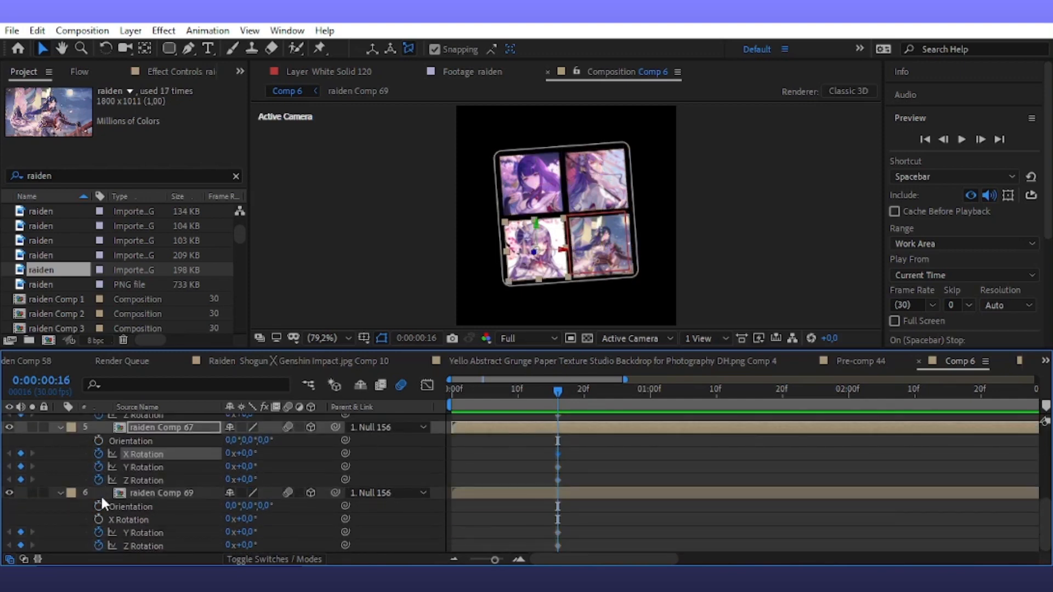
click(131, 518)
scroll(143, 503, down, 1)
shift+click(103, 475)
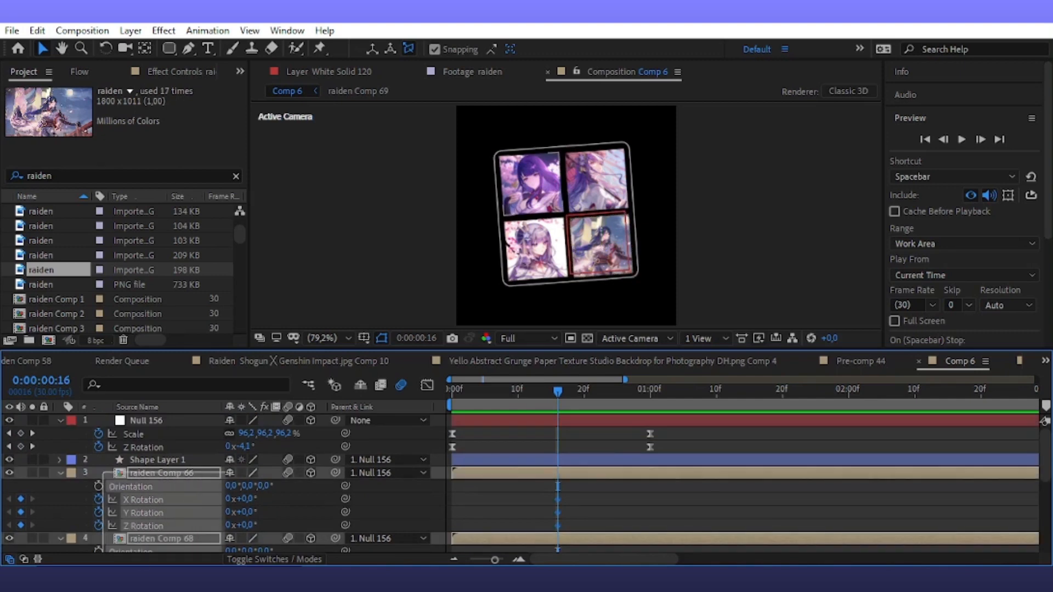
Step: Add Position and Scale keyframes to the four raiden comps at 00:16 and show all their keyframed properties
scroll(103, 475, up, 1)
key(alt+shift+p)
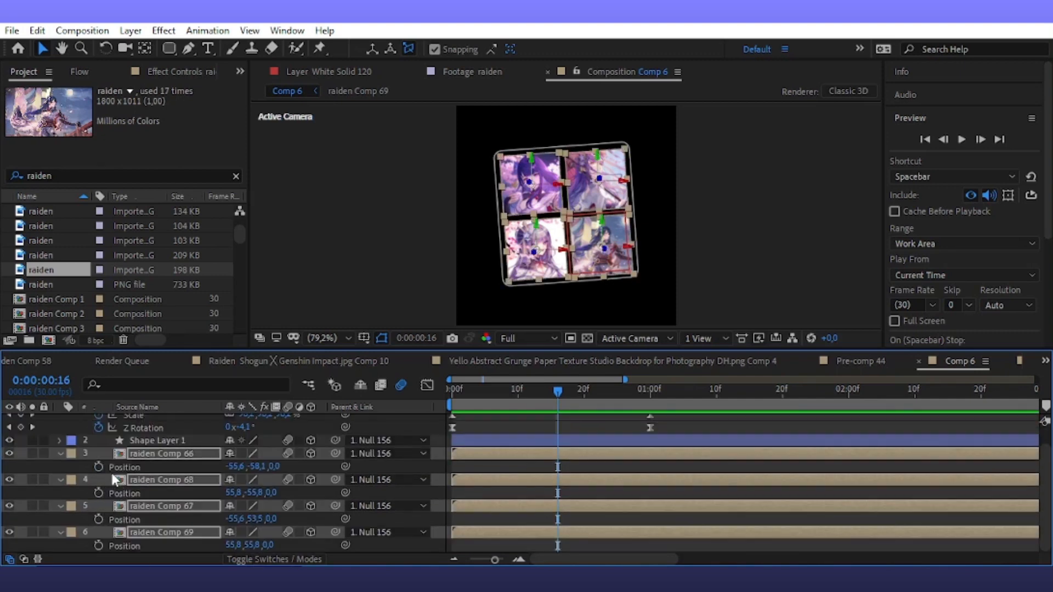
key(u)
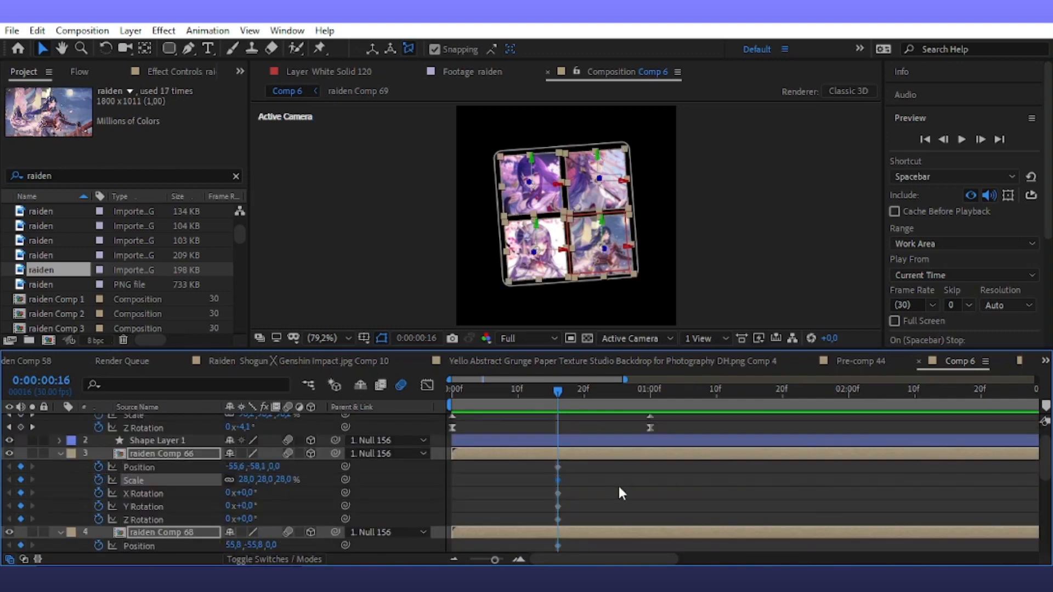
Step: Set raiden Comp 66's X Rotation to 90° at 01:15
drag(723, 410, 750, 461)
click(718, 502)
drag(242, 493, 309, 485)
click(248, 492)
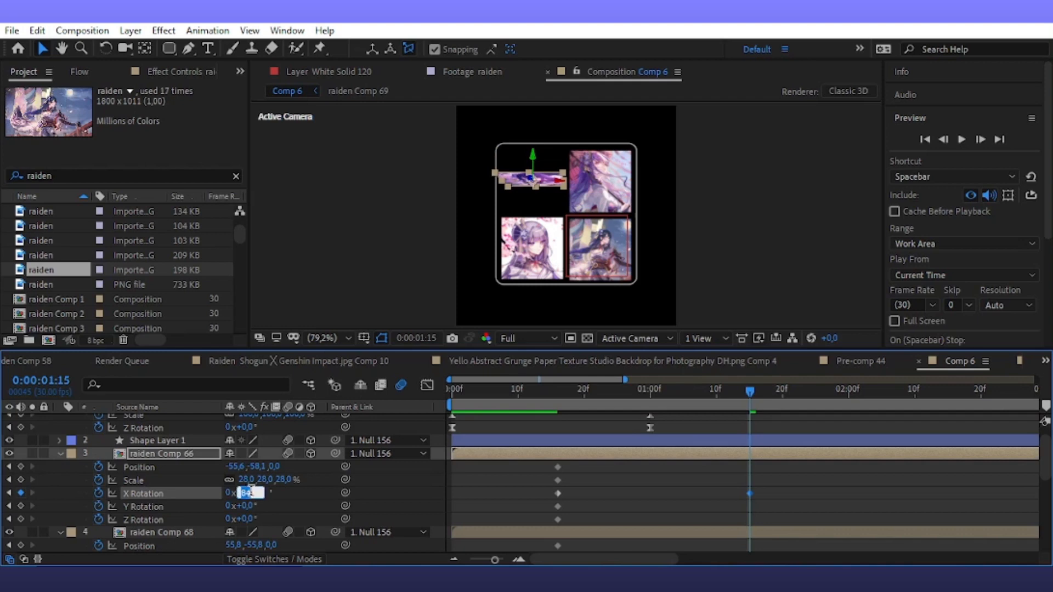
text(90)
key(Return)
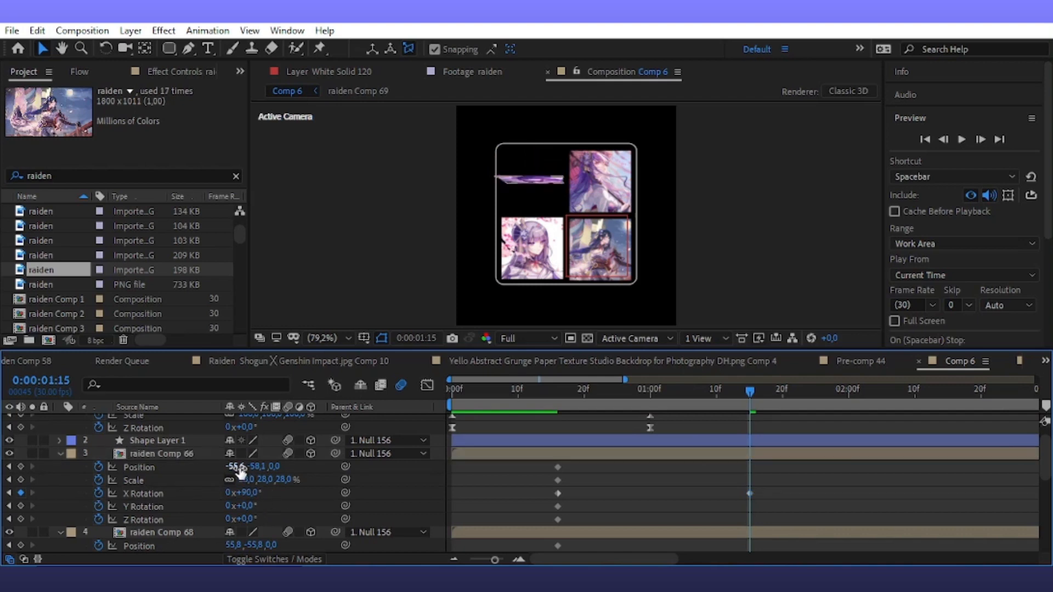
Step: Set raiden Comp 66's horizontal Position to 0 at 01:15
drag(235, 467, 300, 472)
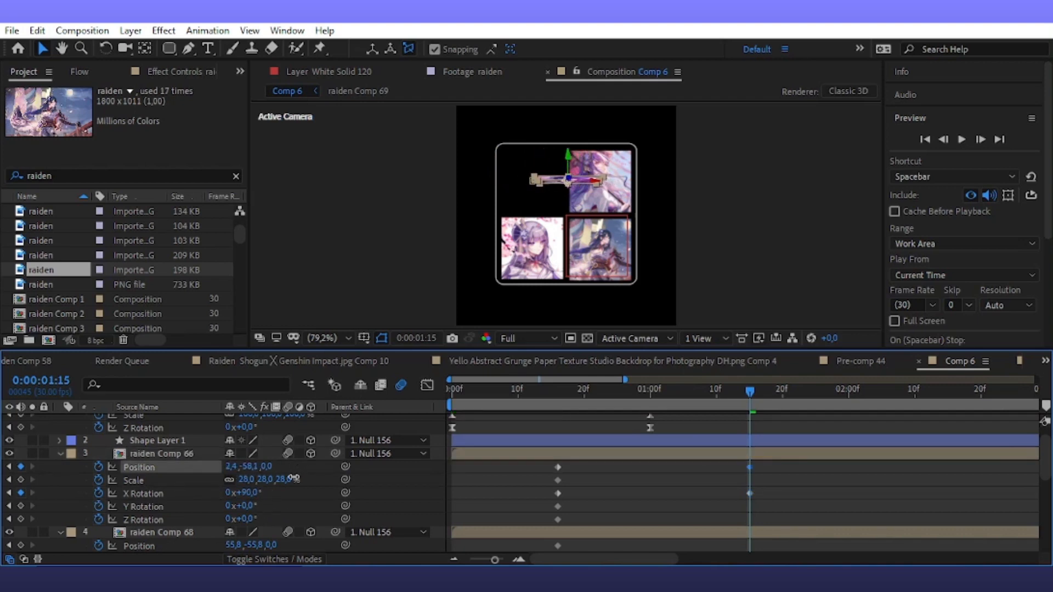
click(362, 340)
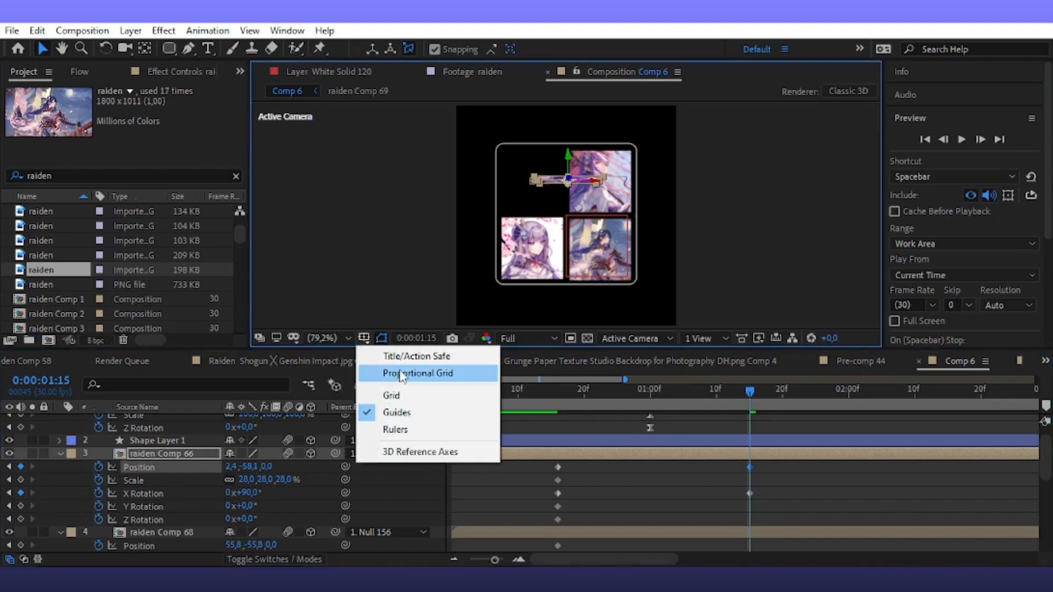
click(623, 499)
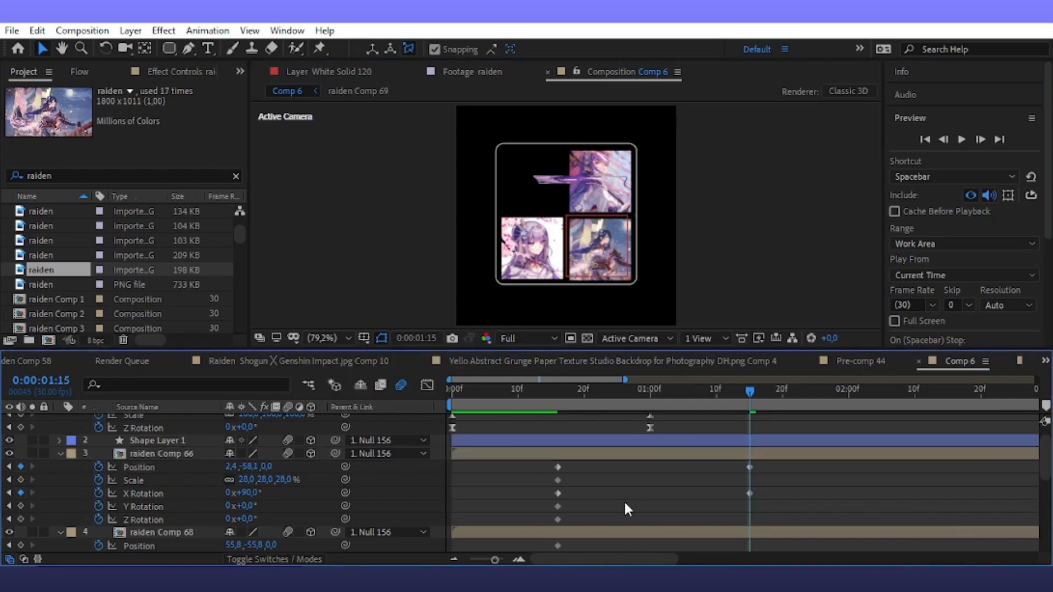
click(233, 467)
text(0)
key(Return)
Step: Set raiden Comp 66's vertical Position to -90 at 01:15
drag(250, 467, 242, 462)
click(249, 466)
text(0)
click(595, 495)
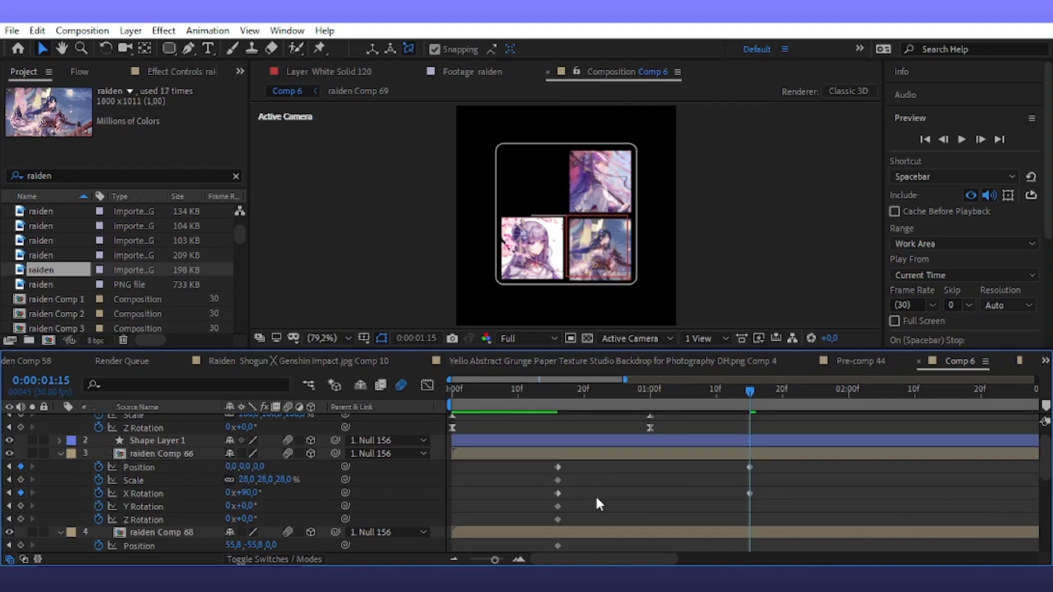
drag(244, 467, 173, 467)
click(250, 466)
text(-90)
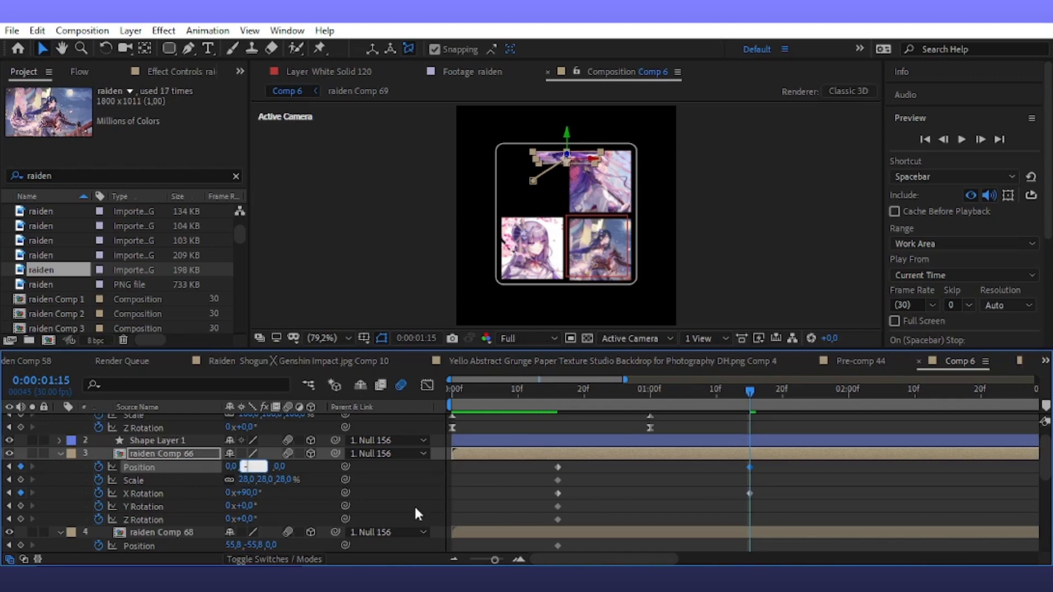
click(696, 507)
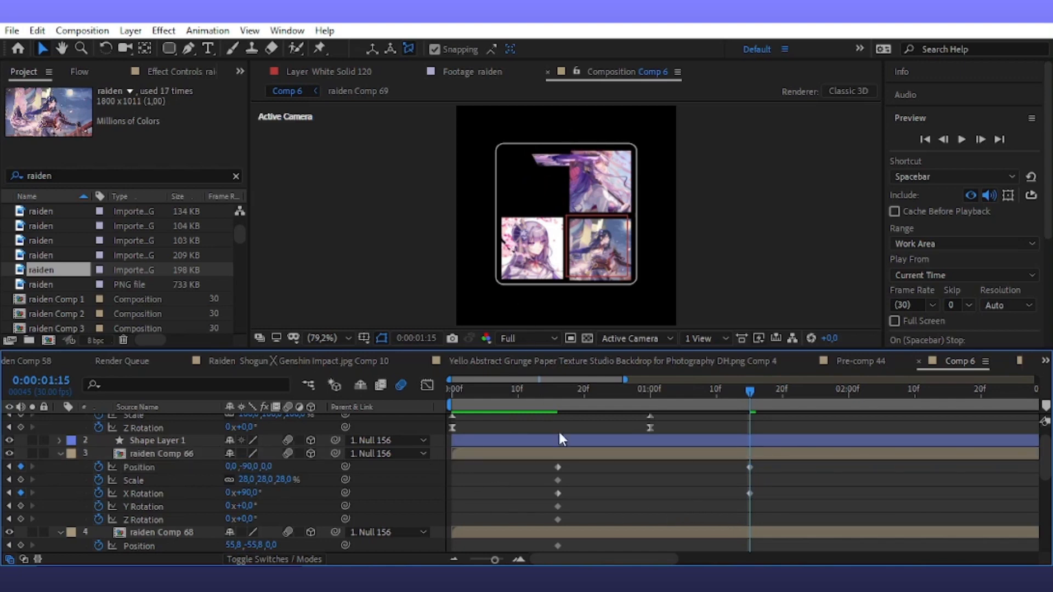
Step: Set raiden Comp 69's X Rotation to -90° at 01:15
scroll(569, 462, down, 3)
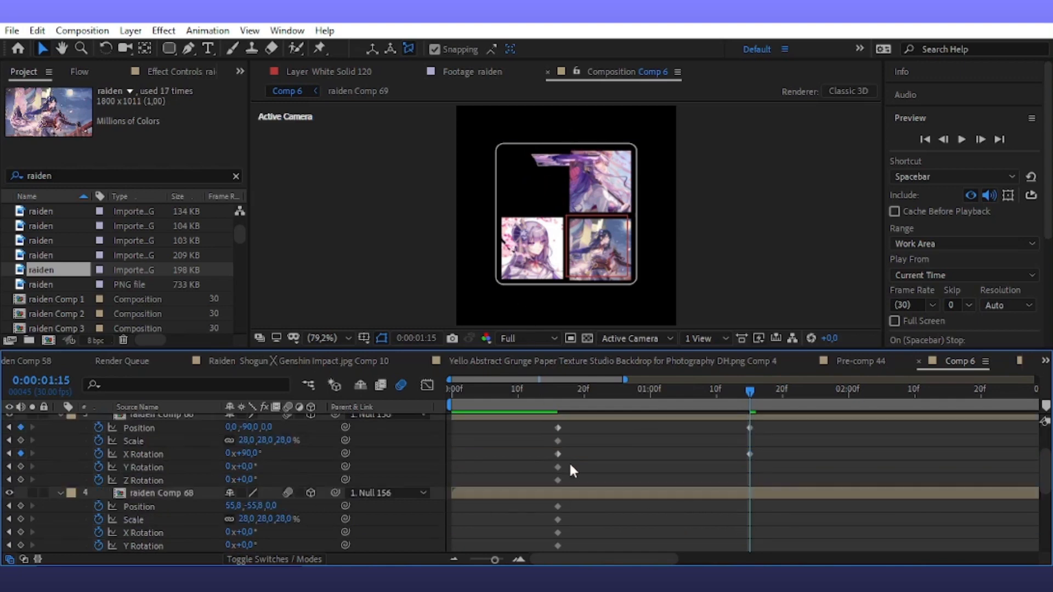
click(572, 492)
scroll(575, 492, down, 1)
click(555, 527)
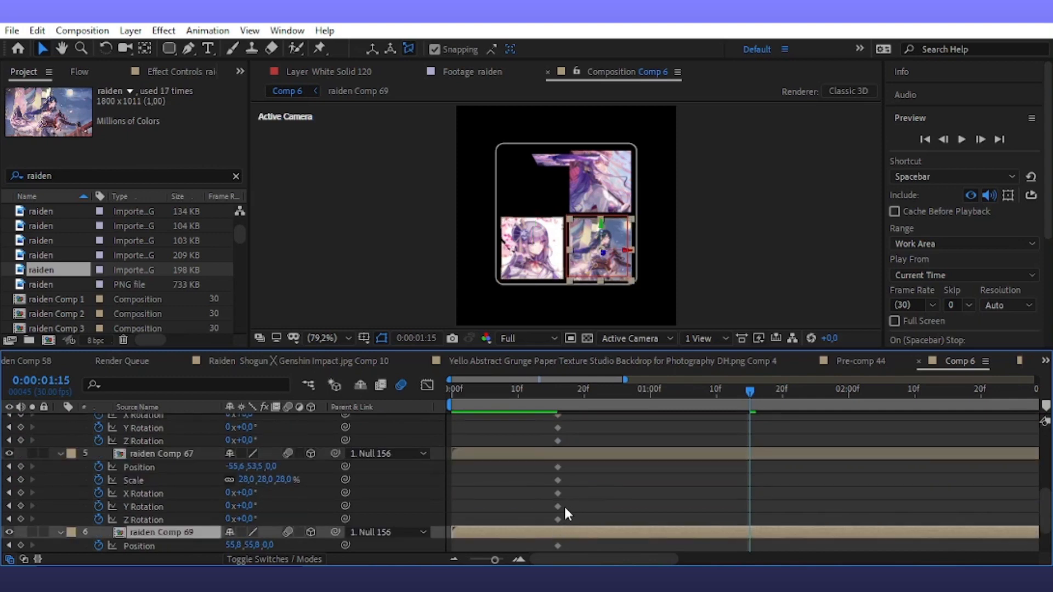
scroll(565, 513, down, 2)
drag(241, 519, 211, 525)
click(250, 519)
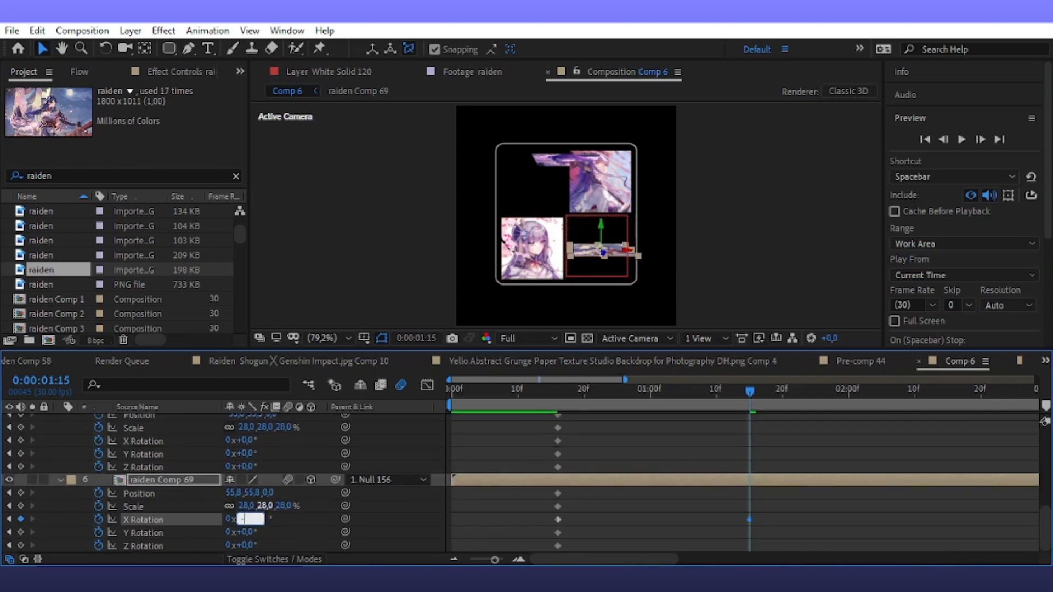
text(-90)
click(278, 515)
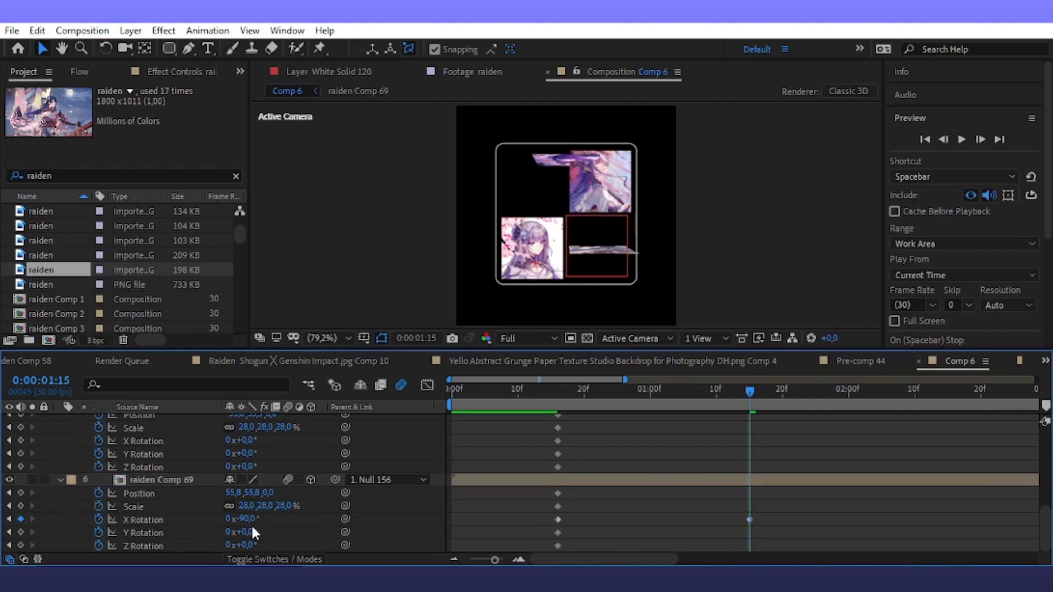
Step: Set raiden Comp 69's horizontal Position to 0 at 01:15
click(233, 492)
text(0)
click(194, 476)
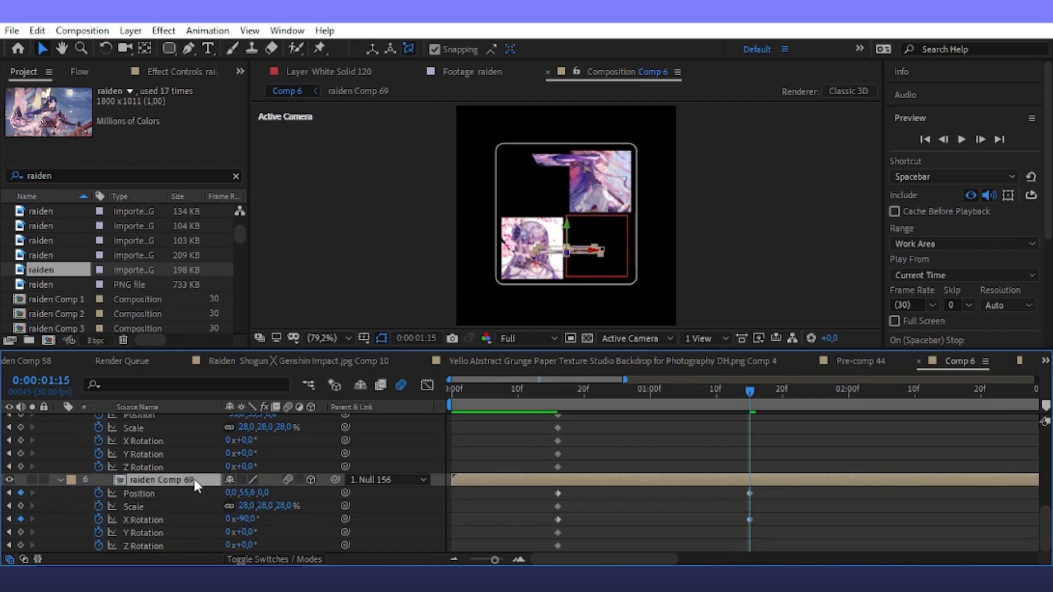
click(301, 526)
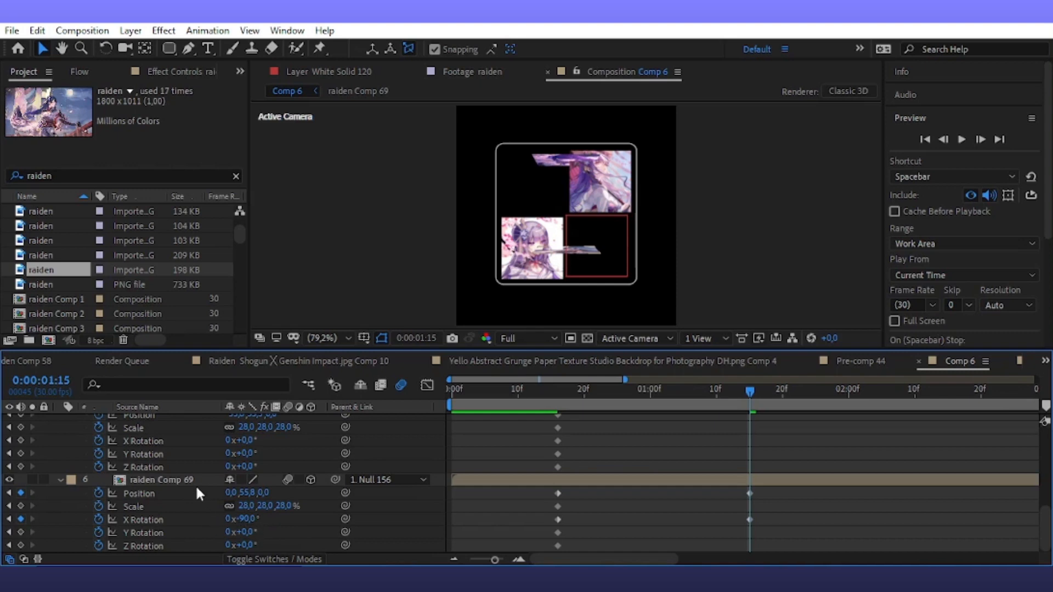
Step: Set raiden Comp 67's Z Rotation to -90° at 01:15
scroll(195, 485, up, 3)
click(196, 442)
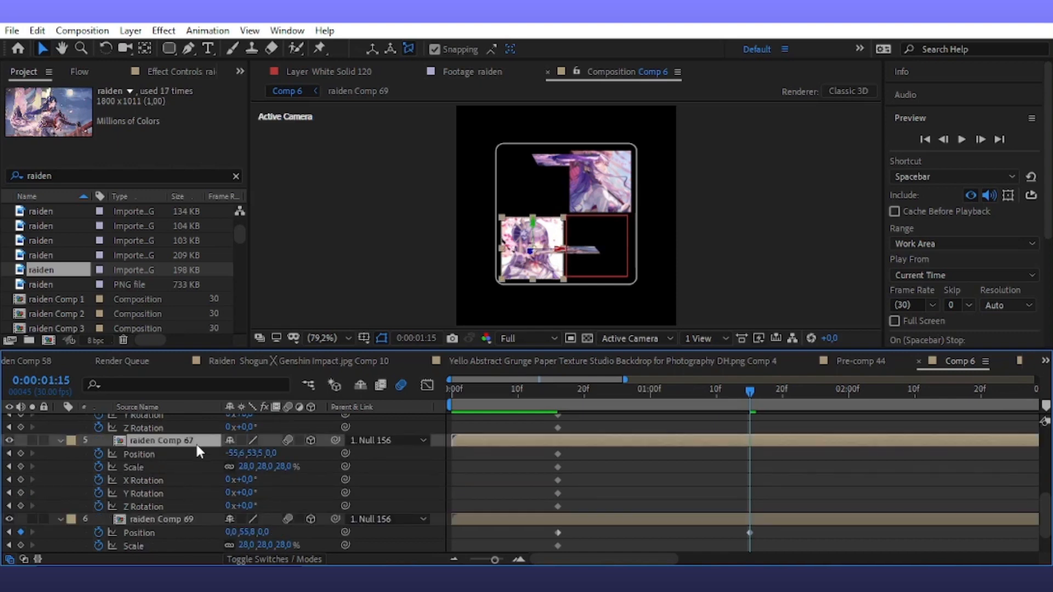
key(r)
key(u)
drag(245, 505, 199, 517)
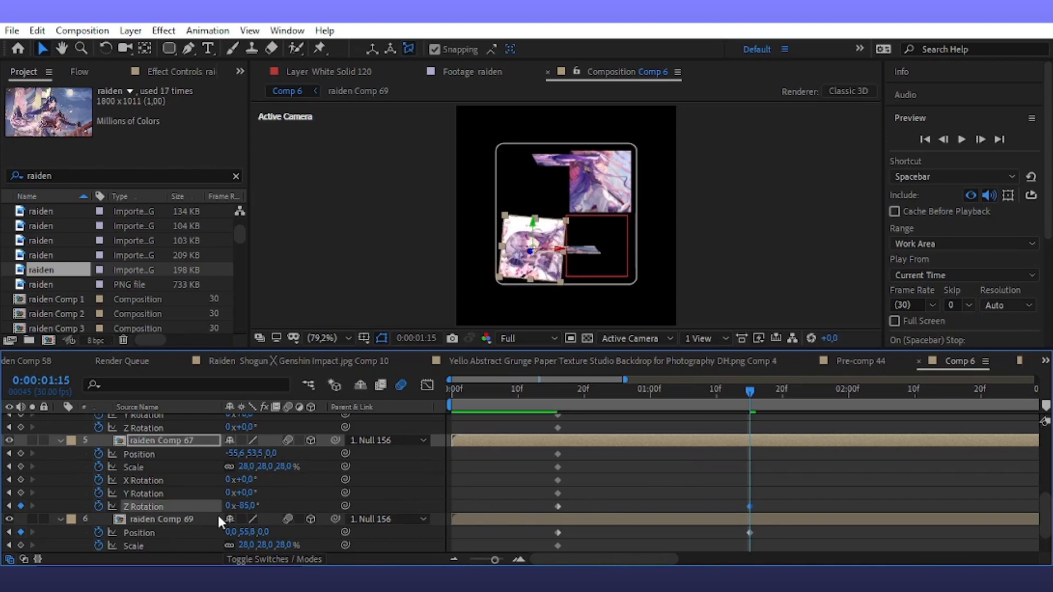
click(250, 507)
text(-90)
click(268, 495)
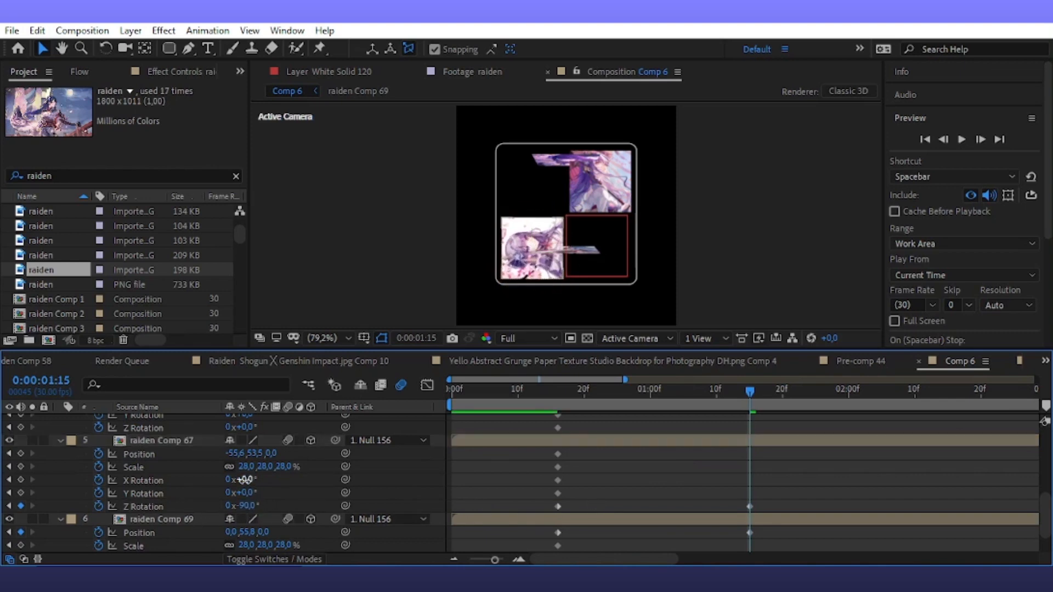
Step: Set raiden Comp 67's Y Rotation to -90° at 01:15
mouse_move(243, 480)
mouse_down()
mouse_move(226, 485)
mouse_move(244, 501)
mouse_up()
key(ctrl+z)
click(245, 492)
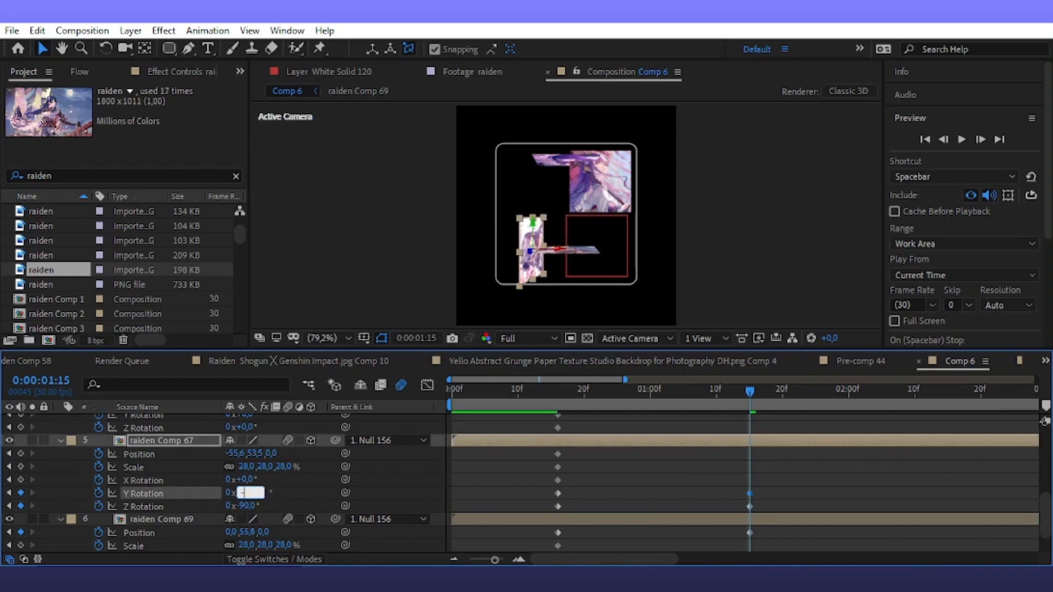
text(-90)
click(262, 496)
Step: Set raiden Comp 67's vertical Position to 0 at 01:15
drag(239, 455, 202, 459)
key(ctrl+z)
click(260, 453)
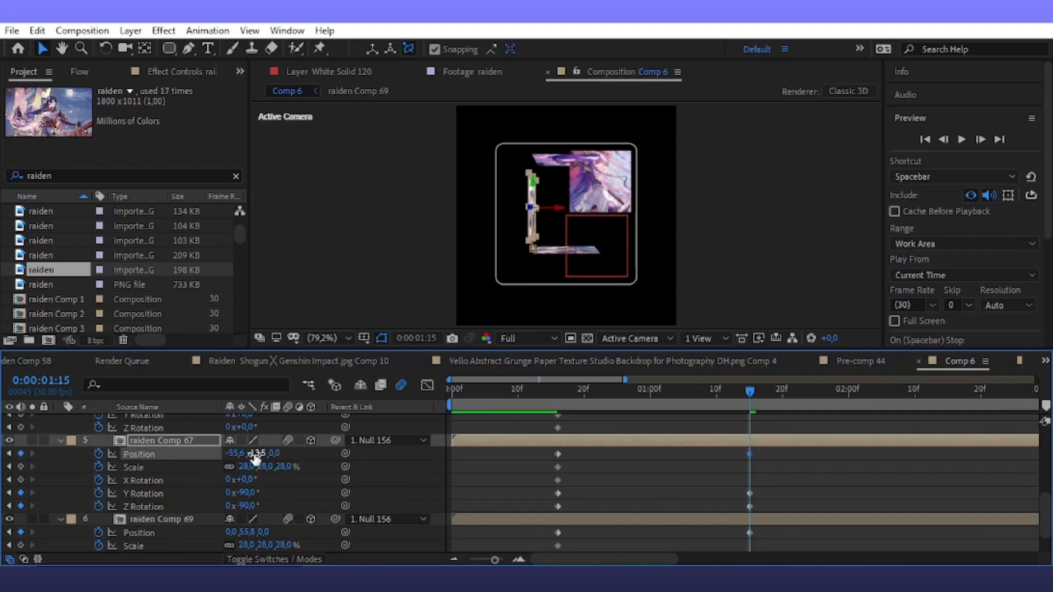
text(0)
click(284, 486)
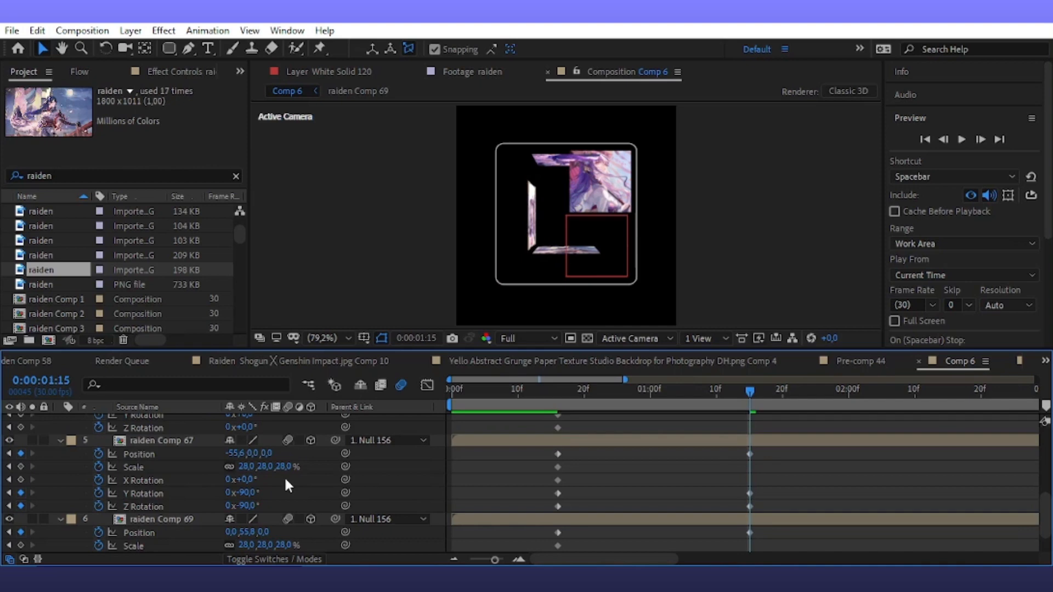
drag(250, 454, 233, 456)
click(256, 455)
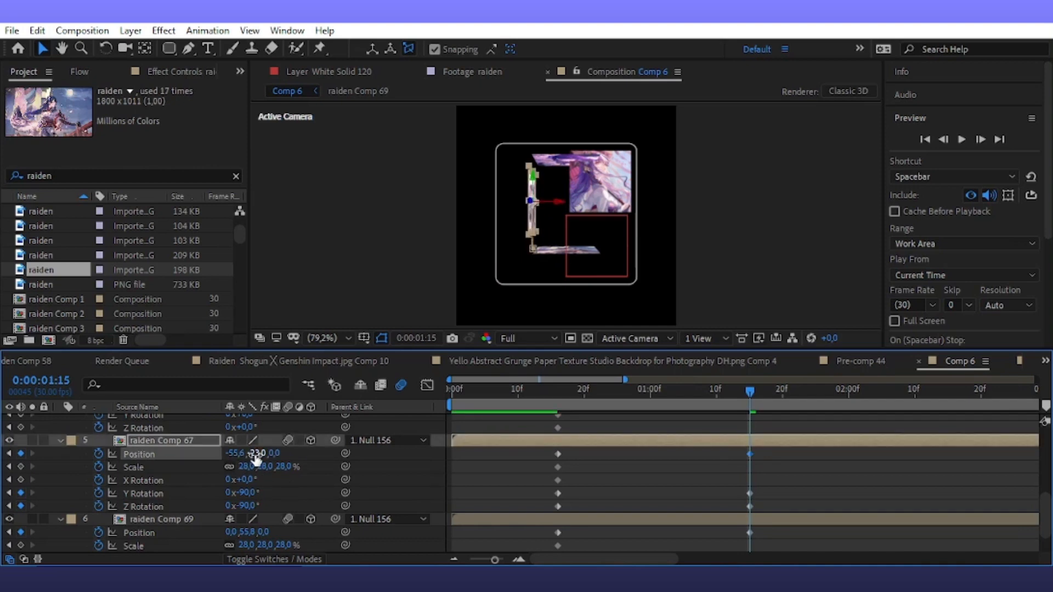
text(0)
click(287, 490)
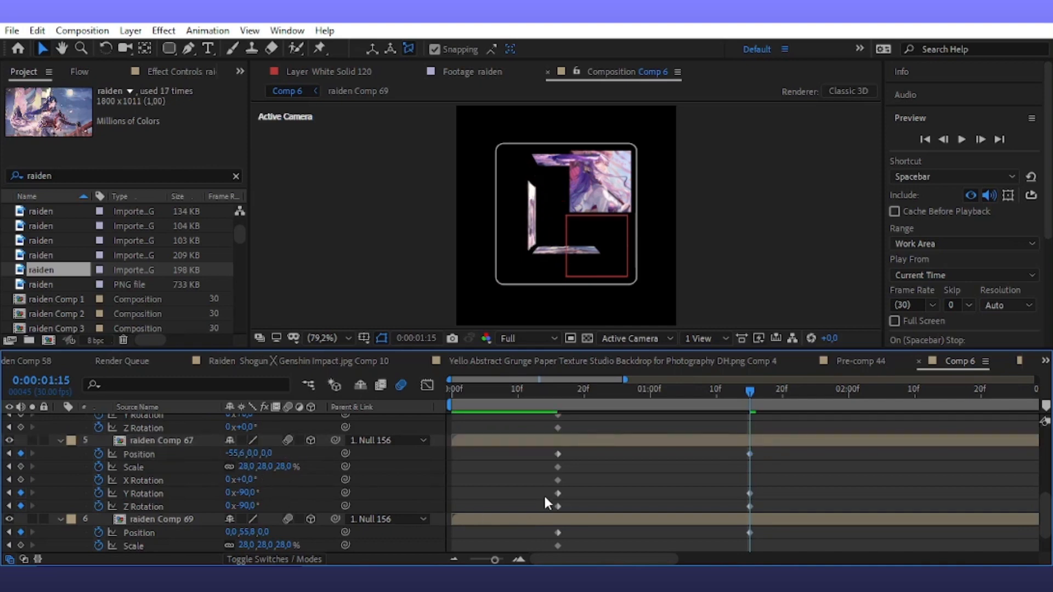
Step: Set raiden Comp 66's vertical Position to -50 at 01:15
scroll(540, 488, up, 3)
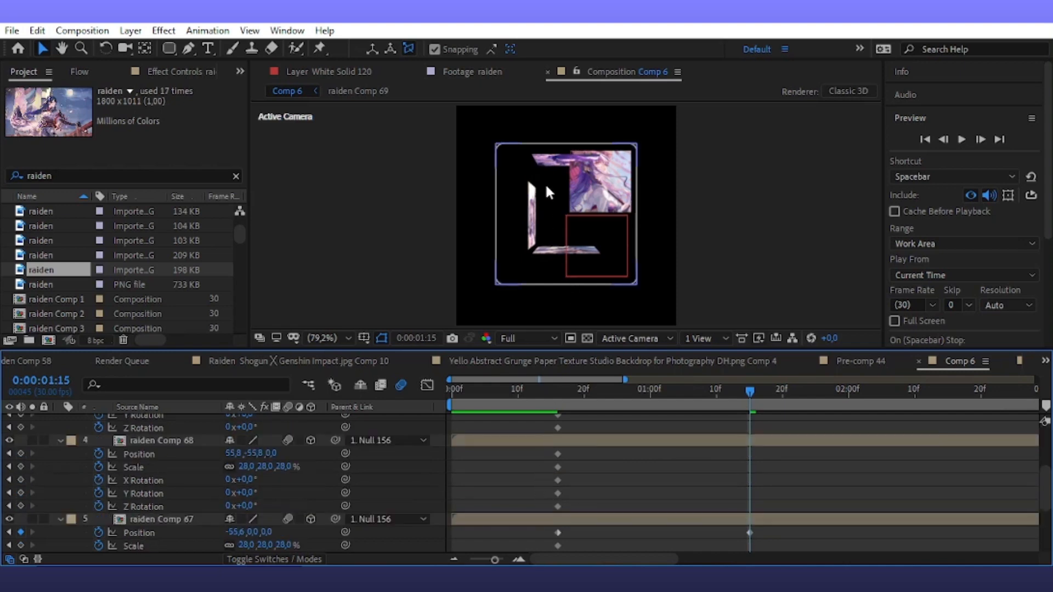
click(556, 156)
scroll(242, 510, up, 3)
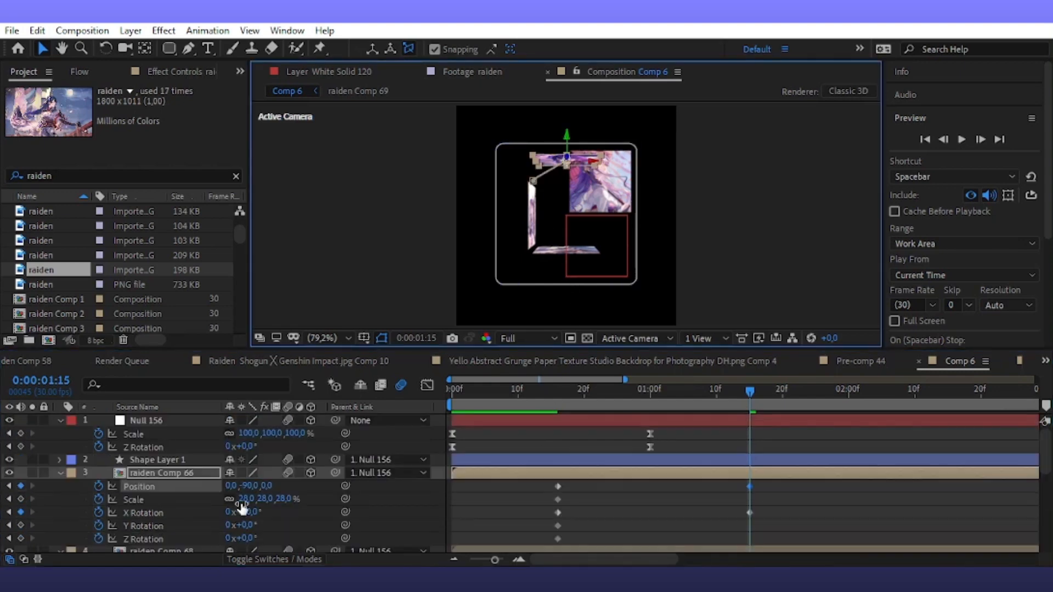
drag(234, 487, 247, 486)
key(ctrl+z)
click(248, 486)
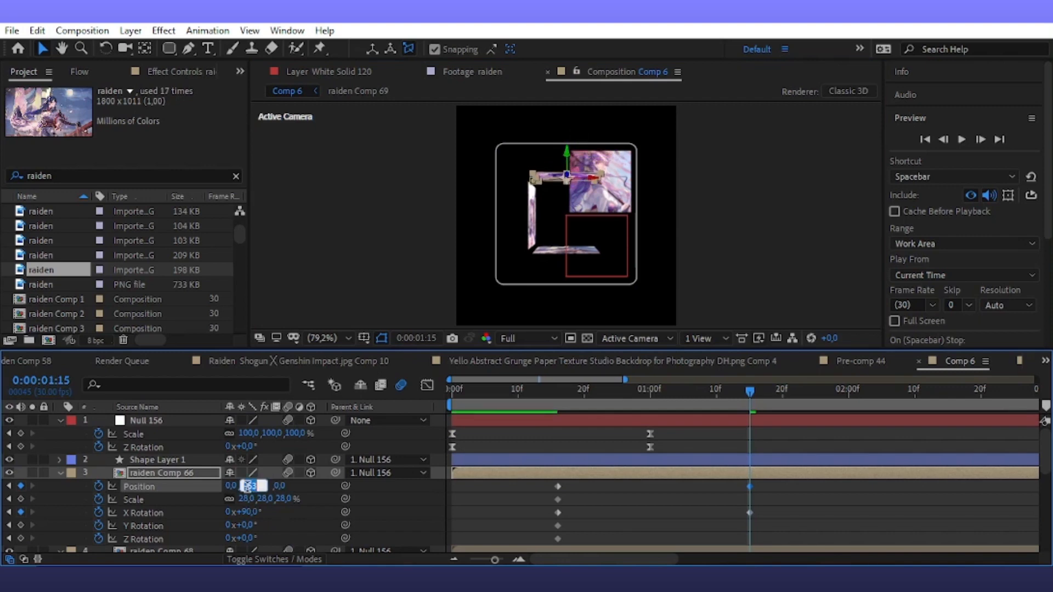
click(570, 498)
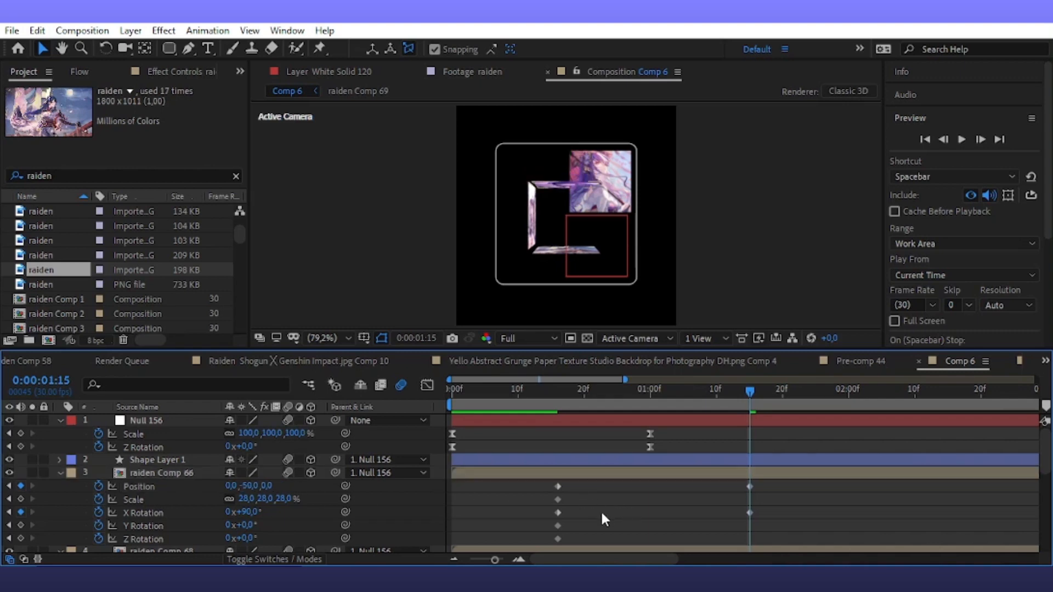
Step: Adjust raiden Comp 66's vertical Position to -54 against the proportional grid, and hide the grid again
click(363, 338)
click(390, 394)
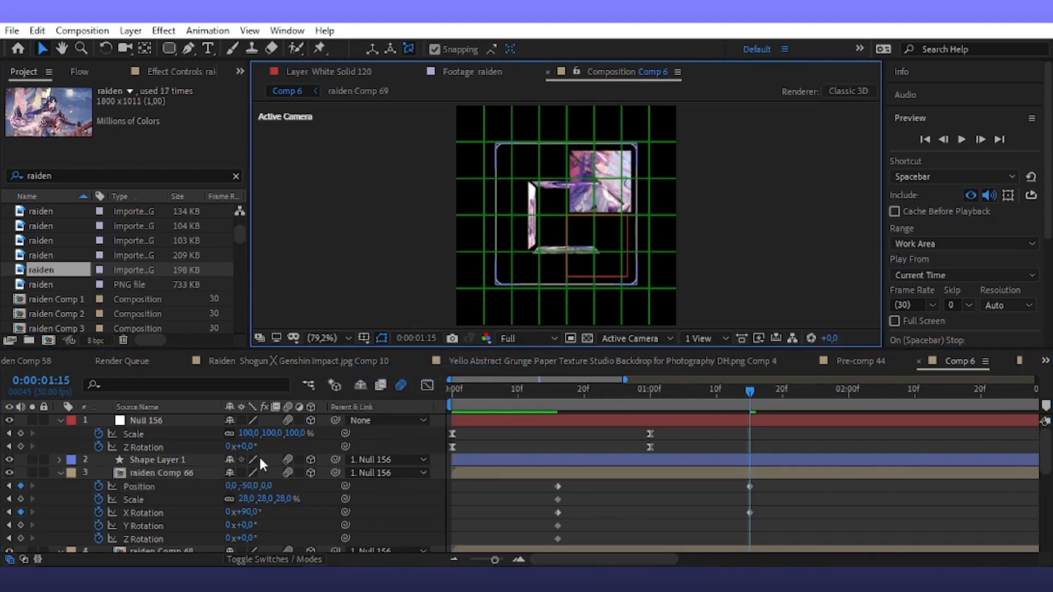
click(244, 485)
drag(243, 485, 239, 485)
click(367, 339)
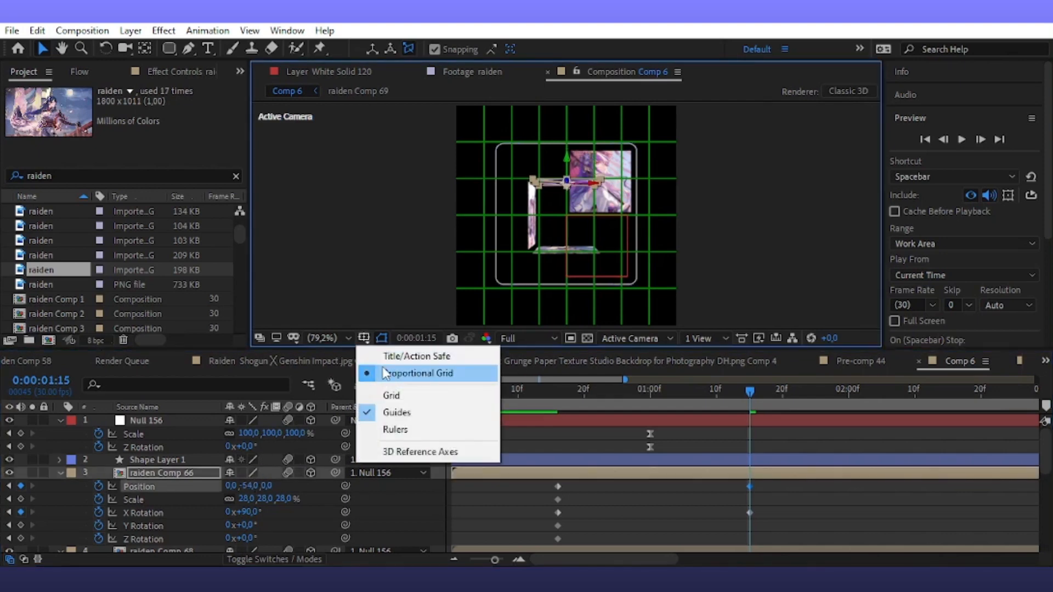
click(390, 395)
click(680, 242)
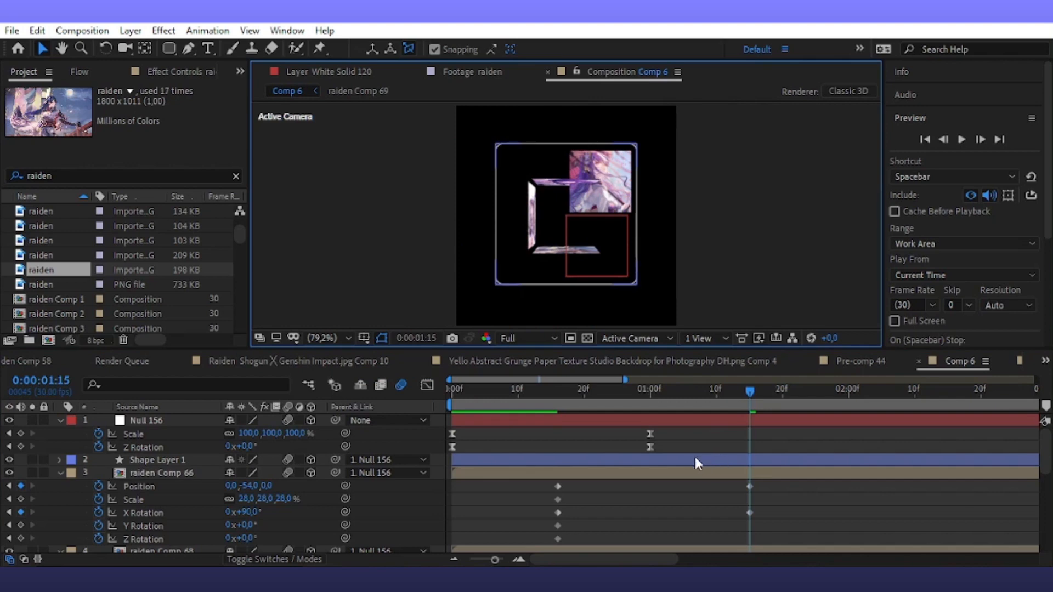
Step: Set raiden Comp 68's Z Rotation and Y Rotation to 90° at 01:15
scroll(692, 452, down, 2)
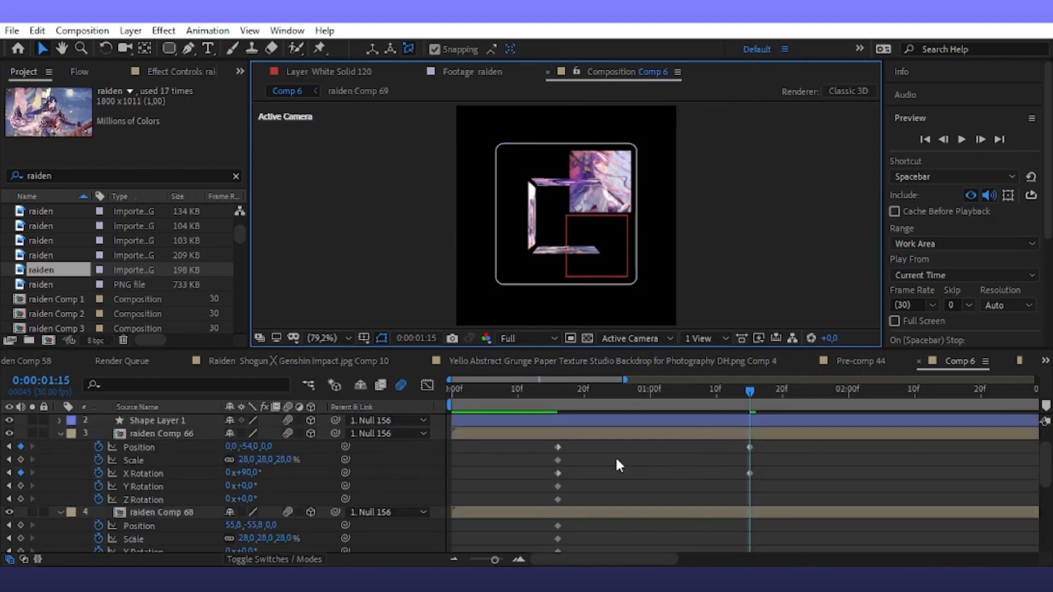
click(597, 513)
scroll(598, 511, down, 2)
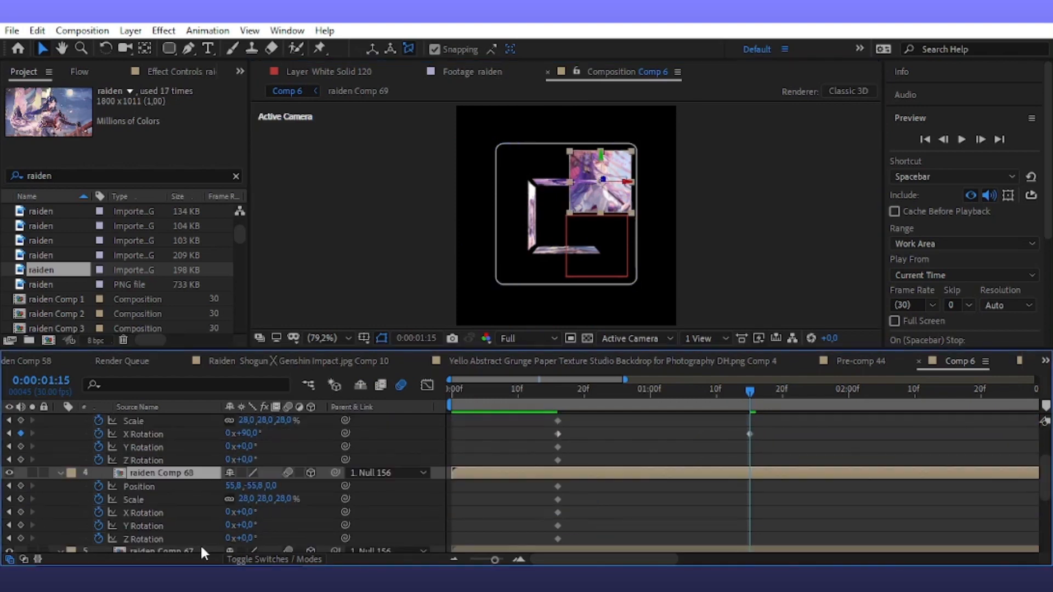
drag(245, 538, 291, 535)
click(249, 537)
text(90)
key(Return)
click(249, 525)
text(90)
key(Return)
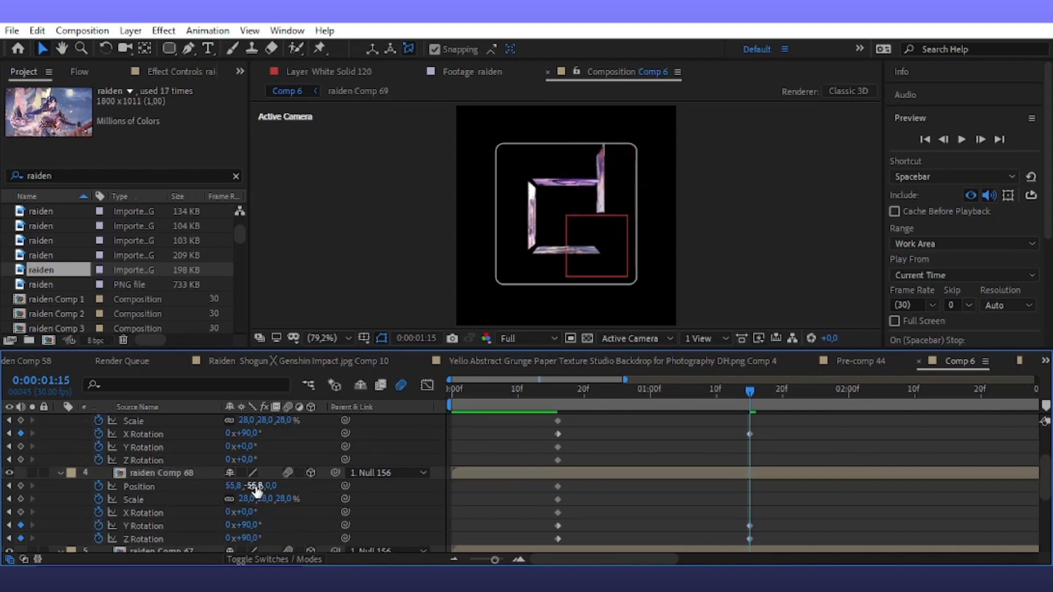
Step: Set raiden Comp 68's vertical Position to 2.2 at 01:15 so it closes the square of edge-on images
drag(255, 486, 295, 495)
click(775, 182)
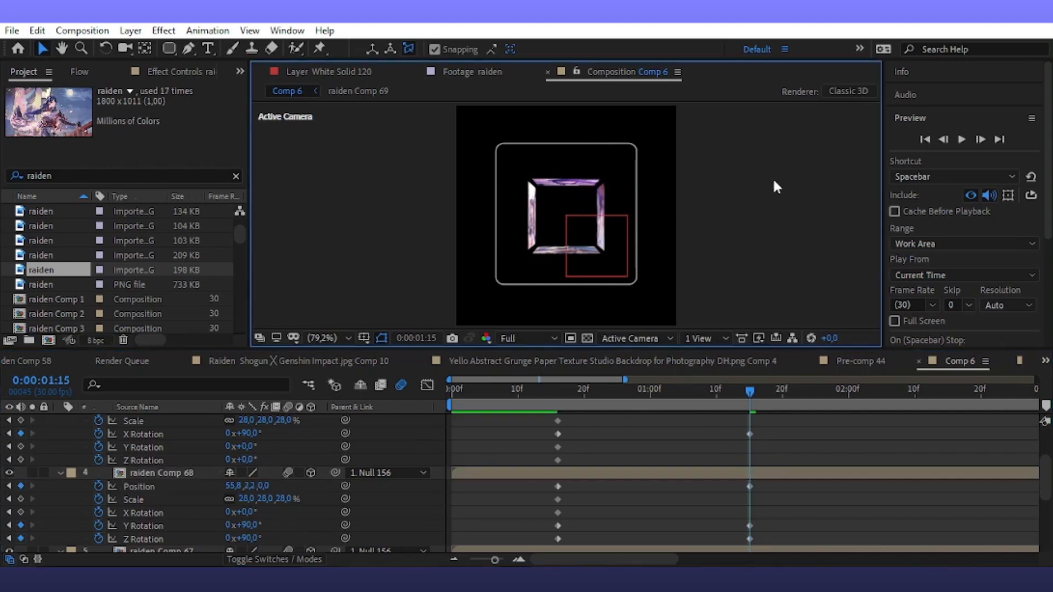
drag(751, 402, 750, 433)
Step: Scale all four raiden comps down to 23% together at 01:15
scroll(658, 470, up, 1)
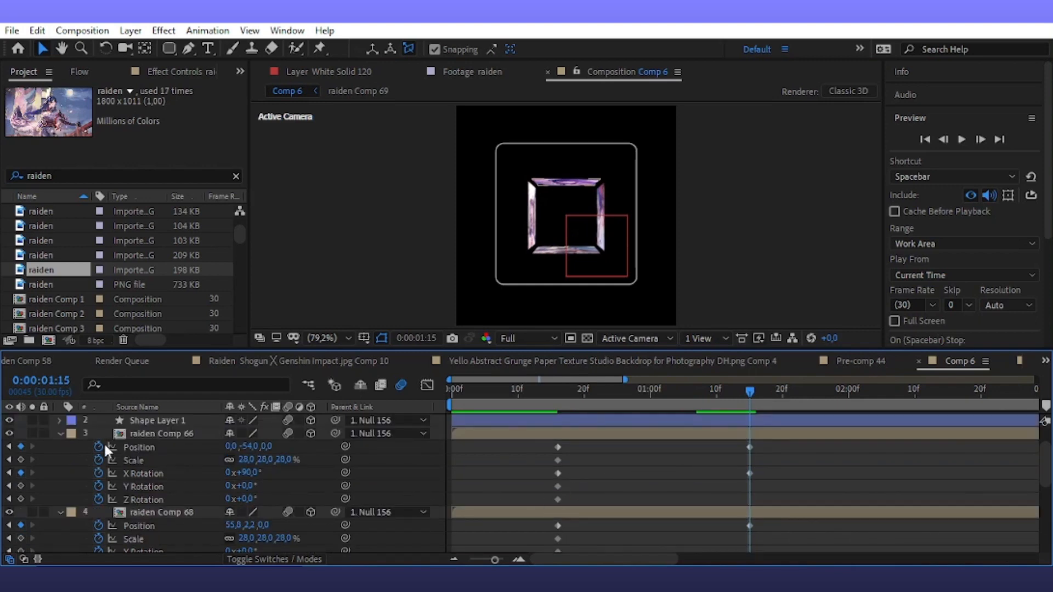
drag(103, 444, 273, 551)
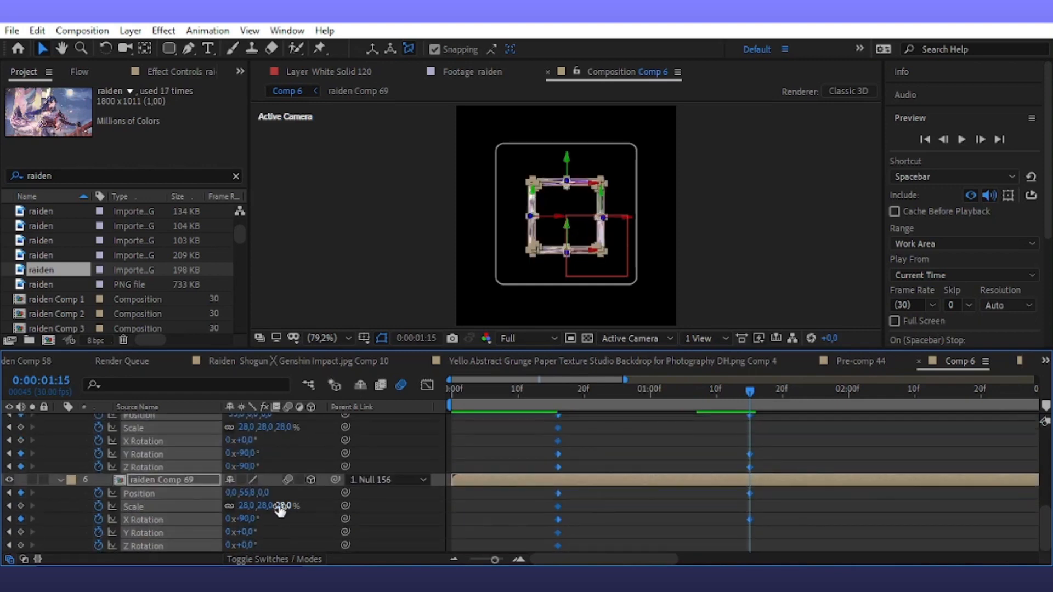
drag(283, 509, 278, 505)
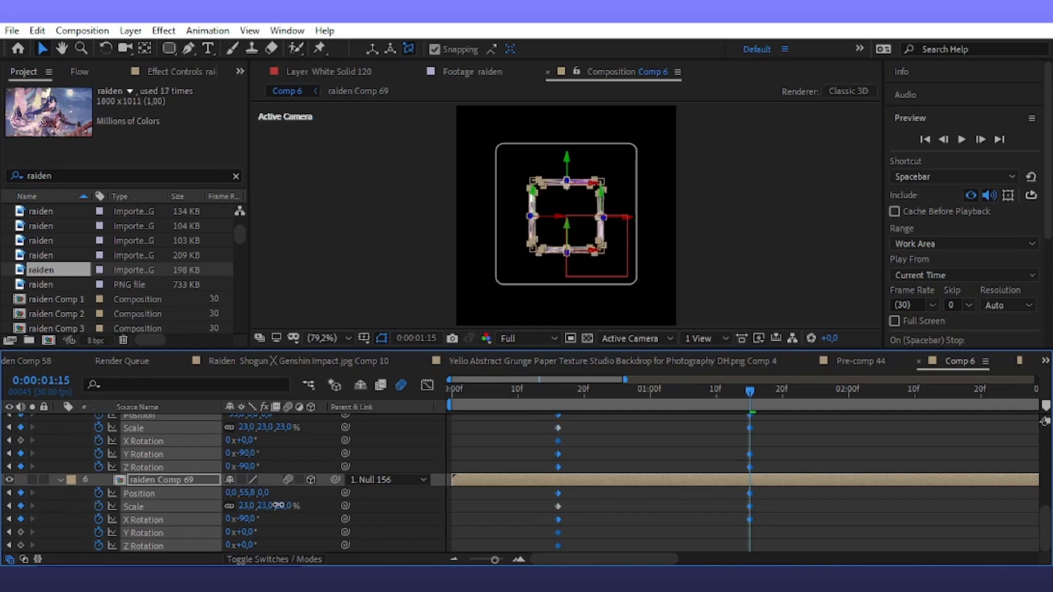
click(713, 281)
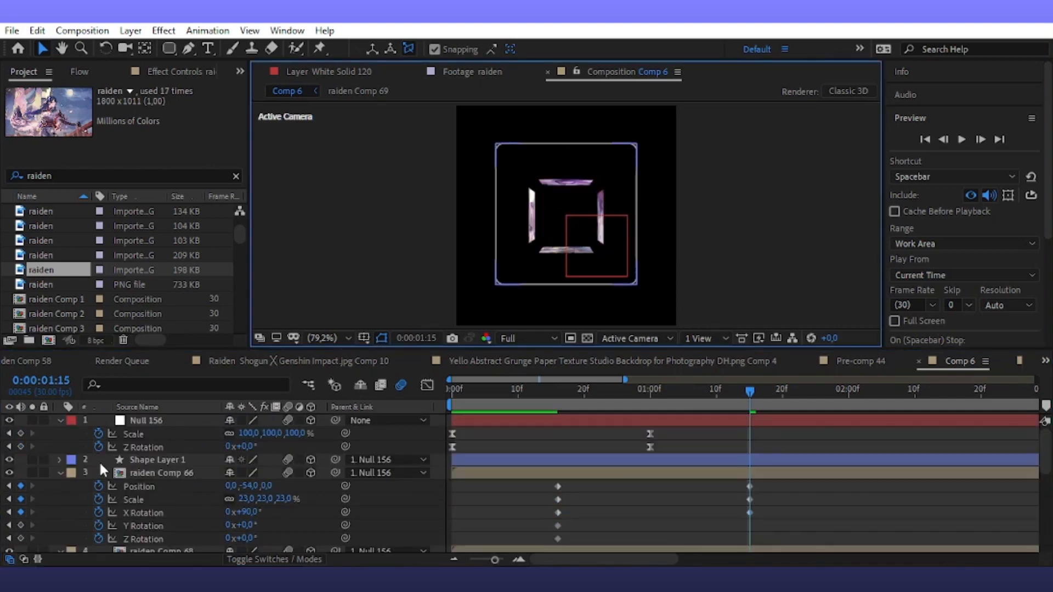
Step: Delete the unused Y Rotation and Z Rotation keyframes of raiden Comp 69
drag(99, 461, 107, 507)
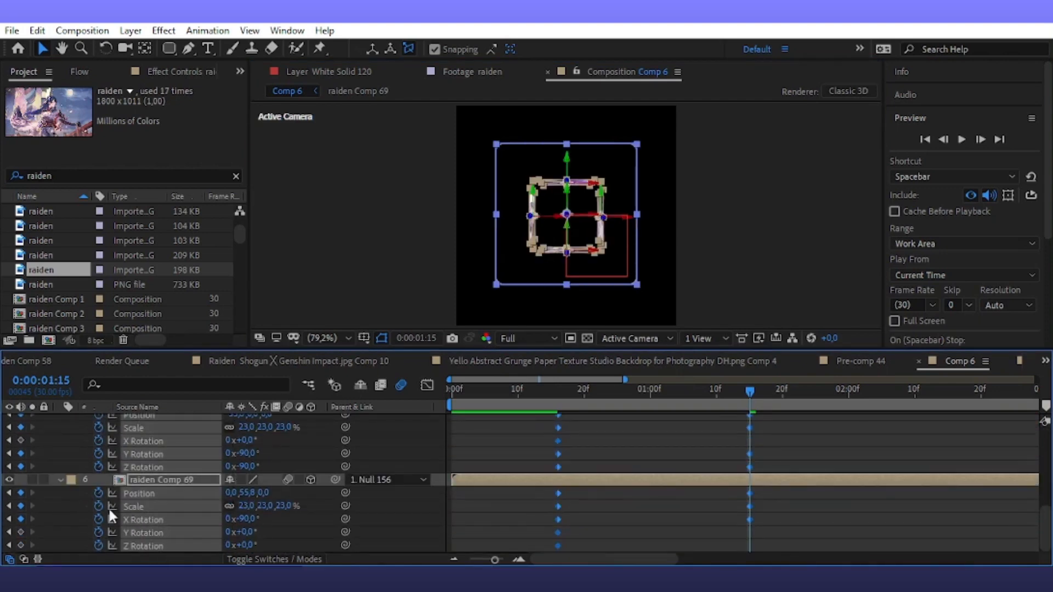
click(783, 458)
drag(570, 535, 552, 550)
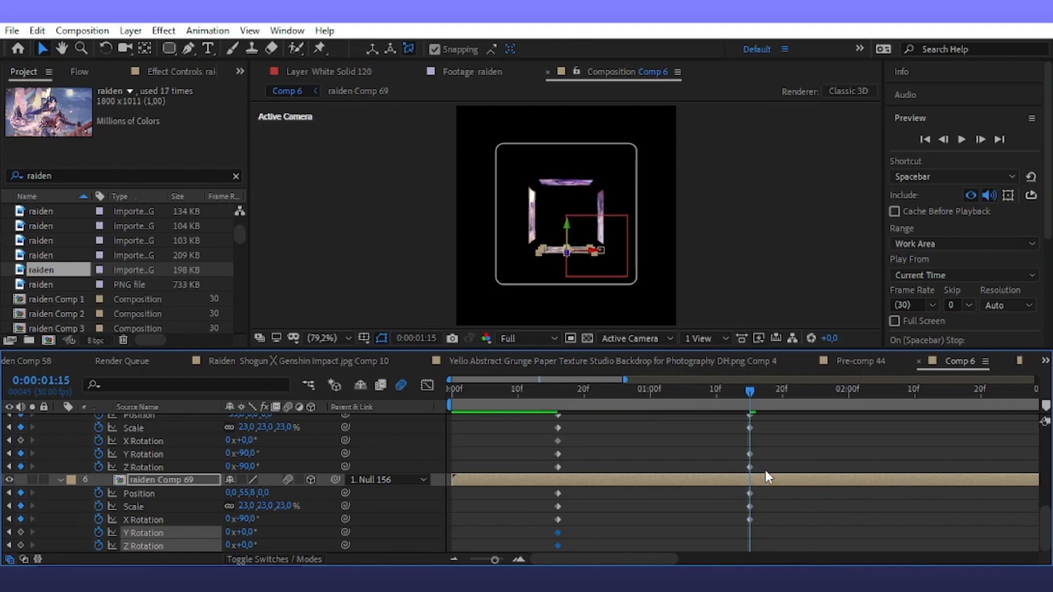
click(612, 496)
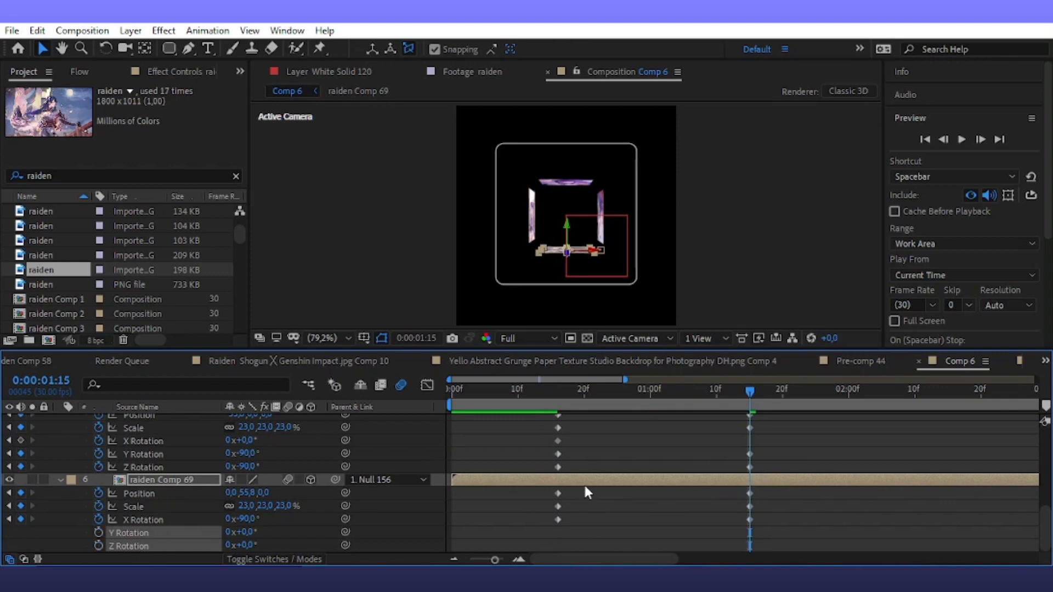
Step: Delete the unused X Rotation keyframes of raiden Comp 67 and raiden Comp 68
scroll(582, 494, up, 3)
click(558, 481)
key(Delete)
scroll(572, 489, up, 3)
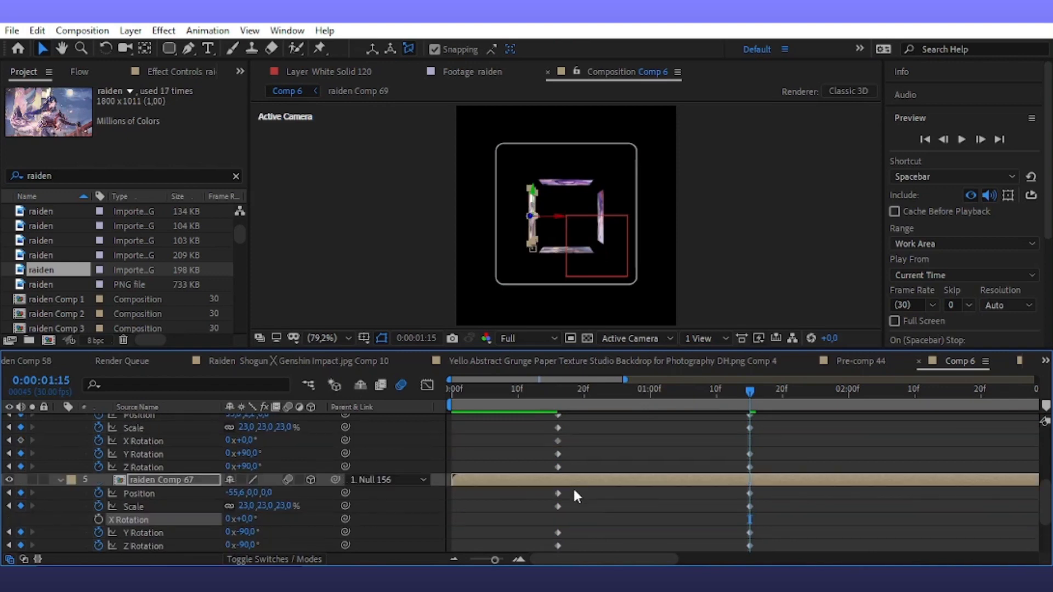
scroll(543, 485, down, 3)
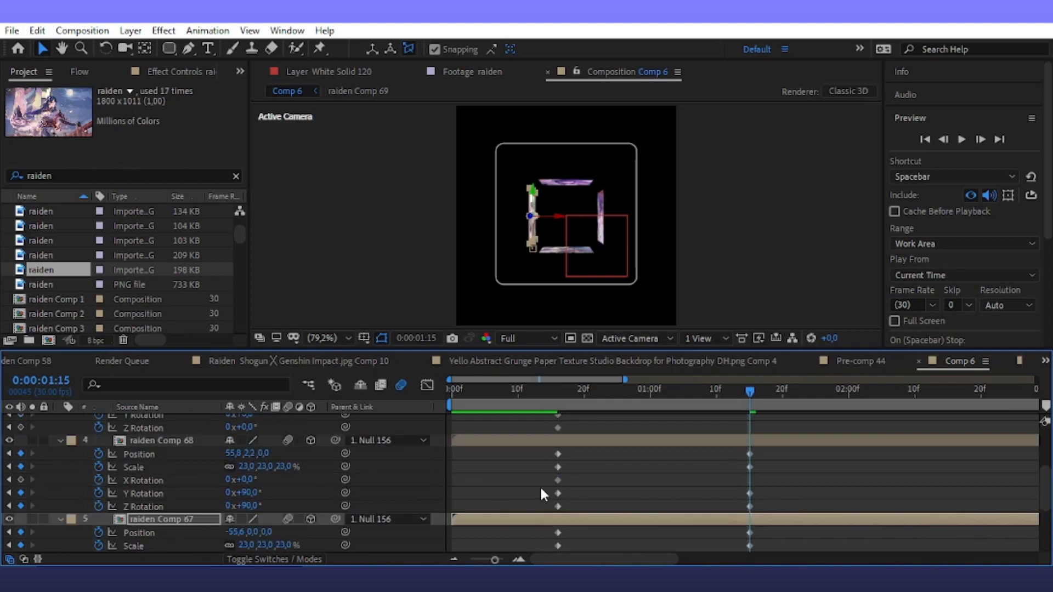
click(558, 479)
key(Delete)
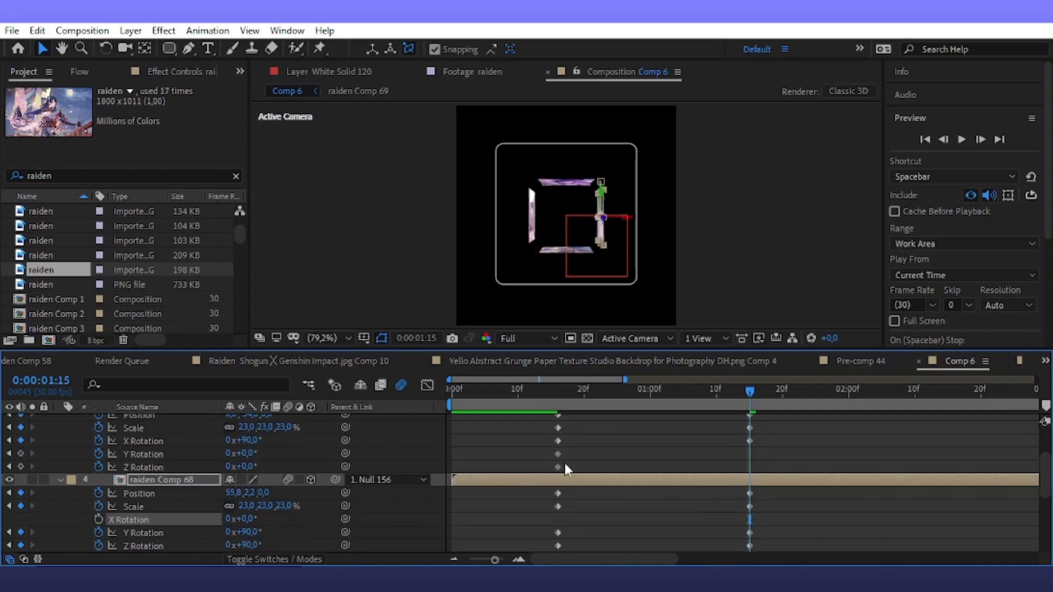
Step: Delete the unused Y Rotation and Z Rotation keyframes of raiden Comp 66
scroll(565, 463, up, 3)
drag(562, 502, 554, 504)
key(Delete)
scroll(568, 473, up, 3)
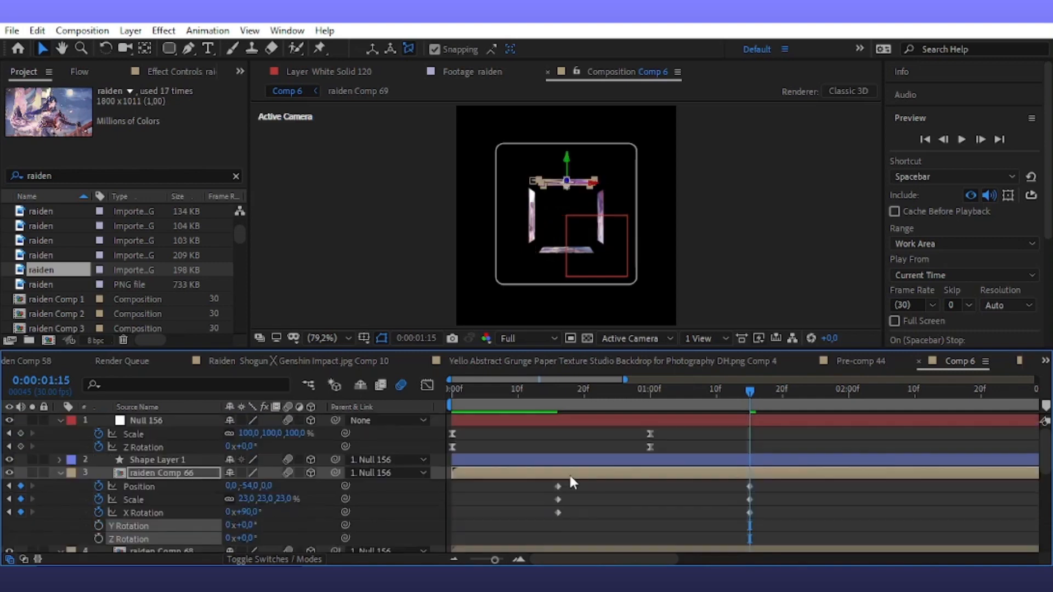
Step: Apply Easy Ease to all Position, Scale and Rotation keyframes of the four raiden comps
scroll(723, 460, down, 3)
drag(765, 416, 490, 552)
key(F9)
Step: Reshape the keyframes' speed graph with longer ease handles at both ends, so the speed peaks sharply midway
click(427, 385)
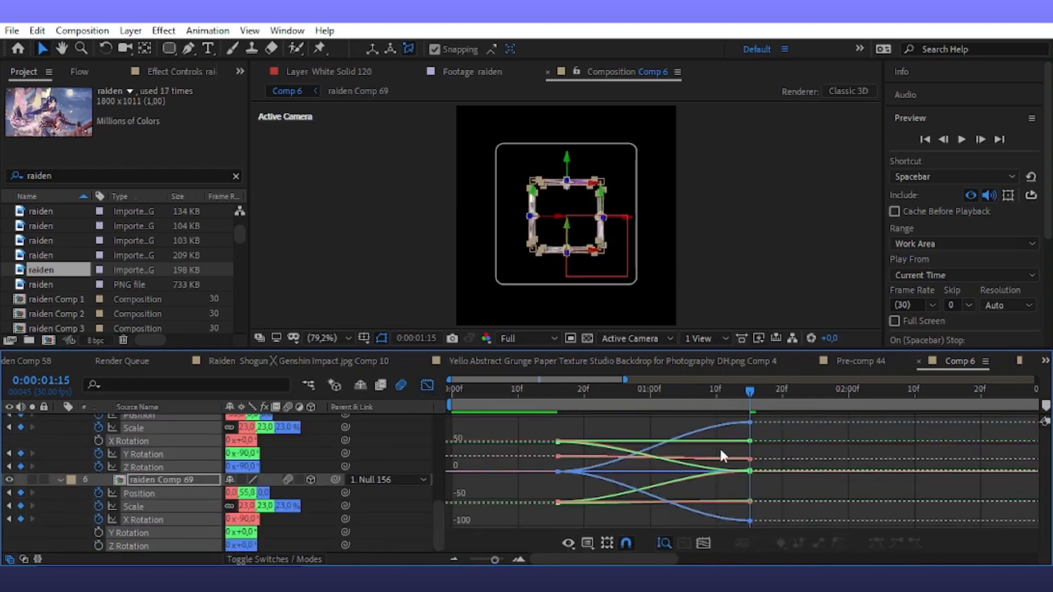
right_click(729, 455)
click(792, 317)
drag(804, 432, 509, 498)
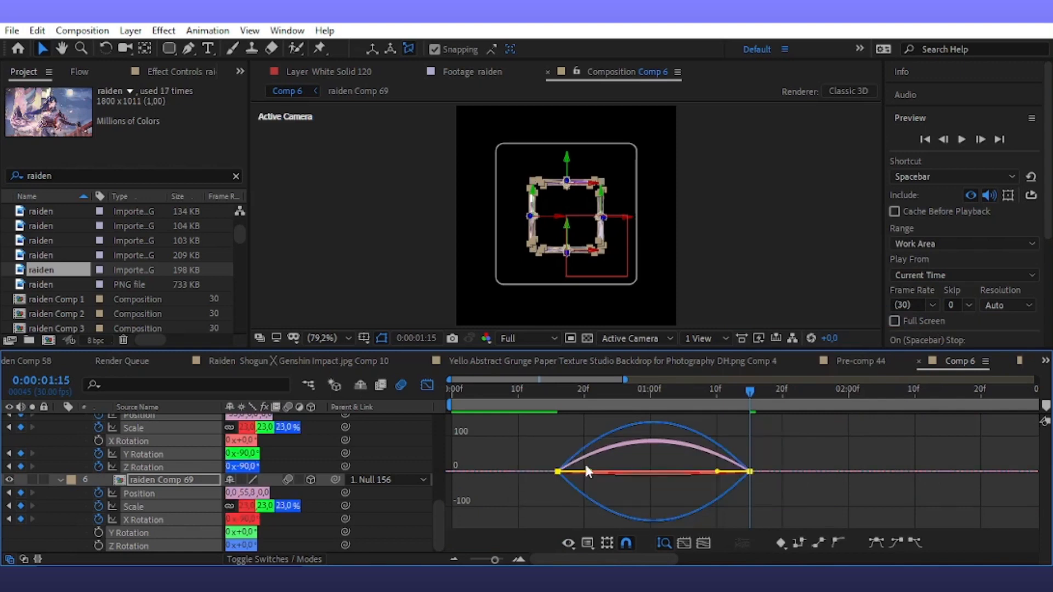
drag(592, 472, 634, 473)
drag(717, 472, 679, 471)
Step: Preview the animation from the first frame and return to the keyframe view
drag(756, 399, 446, 466)
key(space)
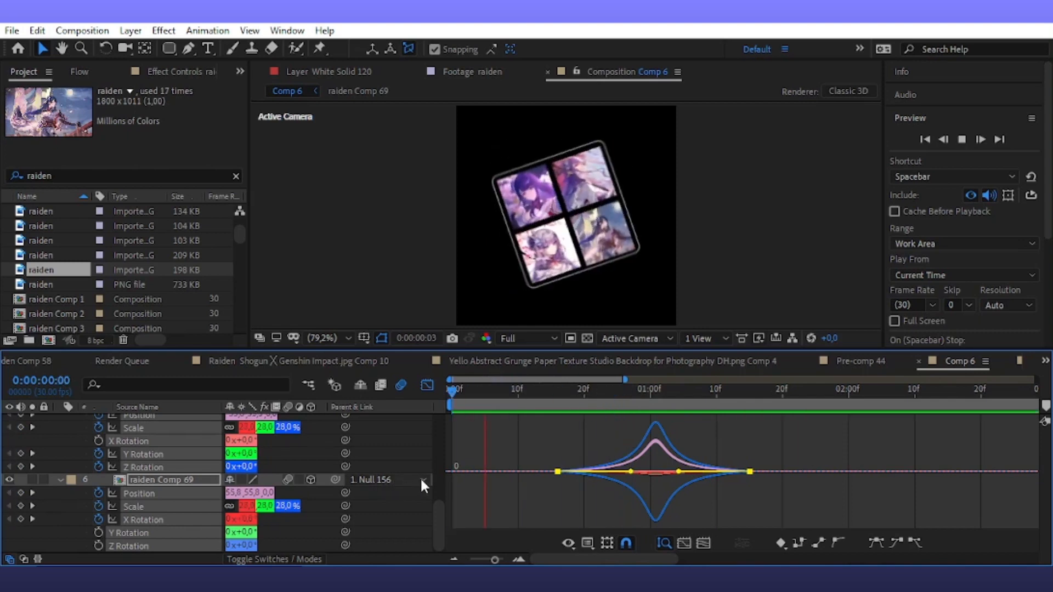
key(shift+F3)
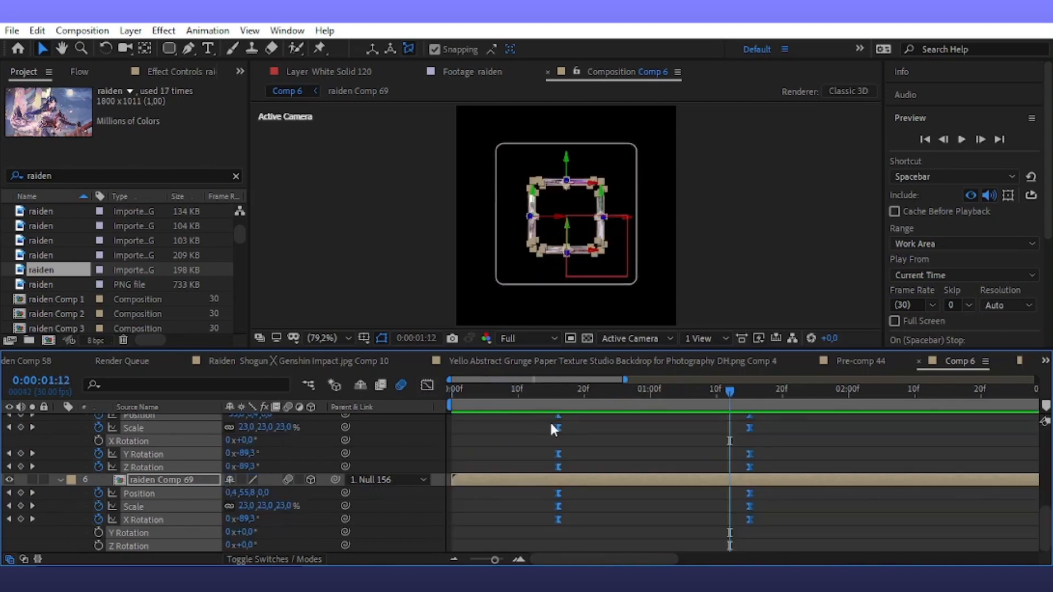
Step: Add Trim Paths to Shape Layer 1 with the playhead at 01:10, and expand its Start, End and Offset settings
scroll(630, 457, up, 5)
drag(559, 487, 522, 406)
click(58, 458)
click(60, 460)
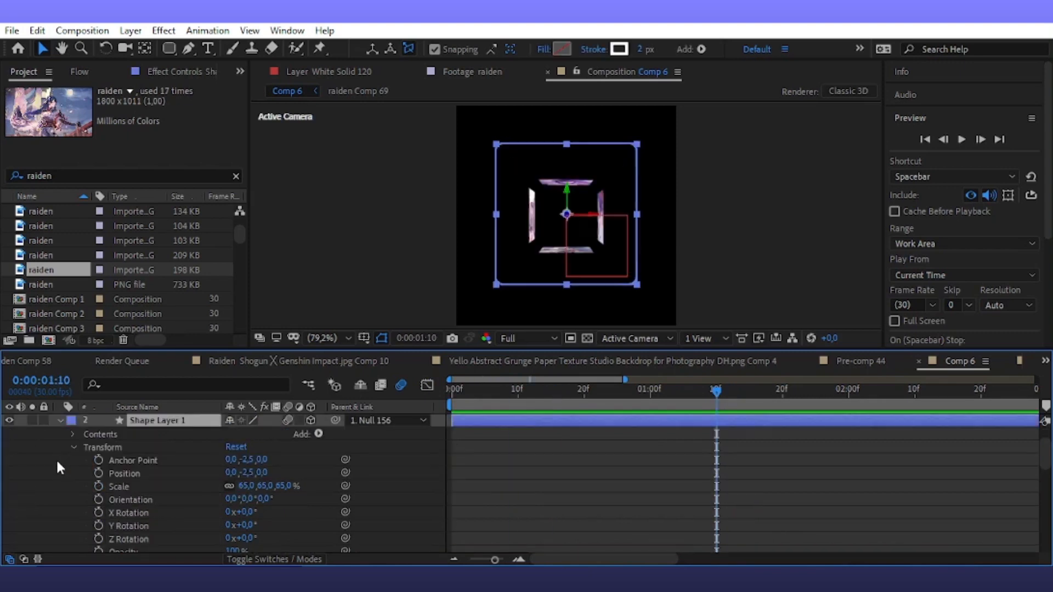
click(74, 434)
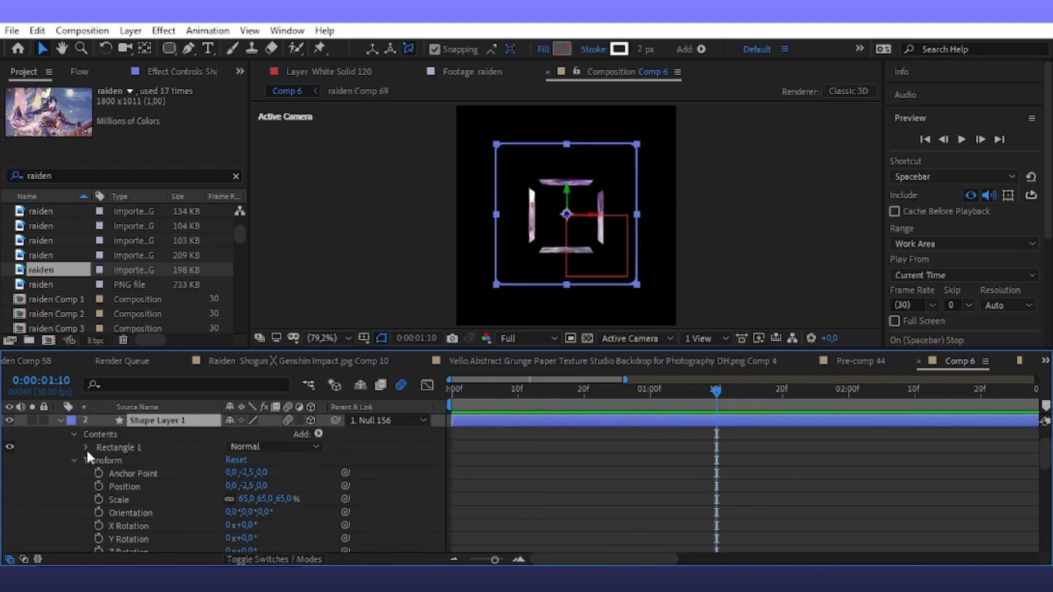
click(319, 434)
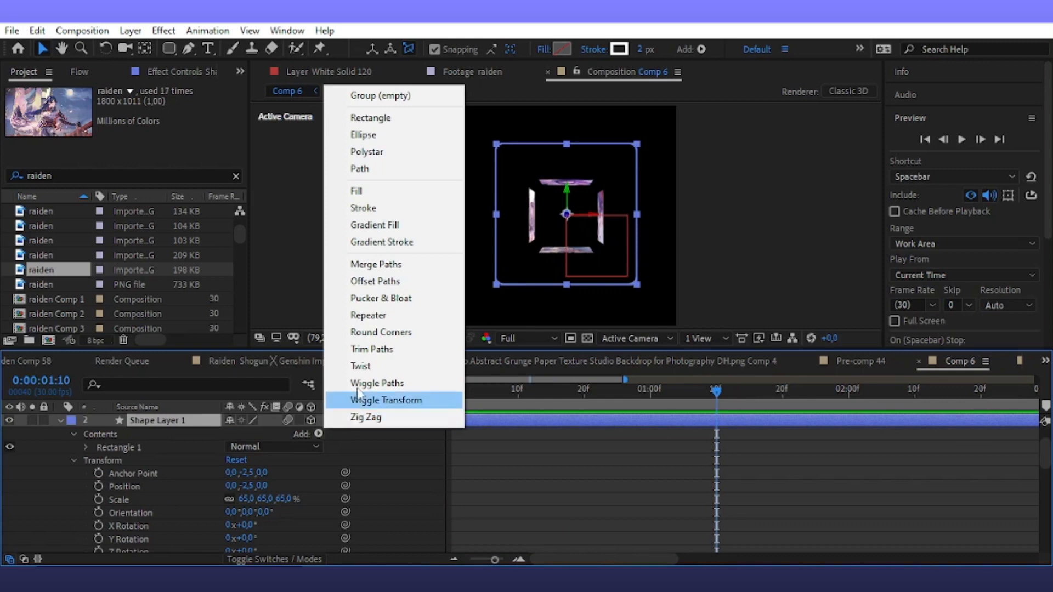
click(370, 349)
click(86, 461)
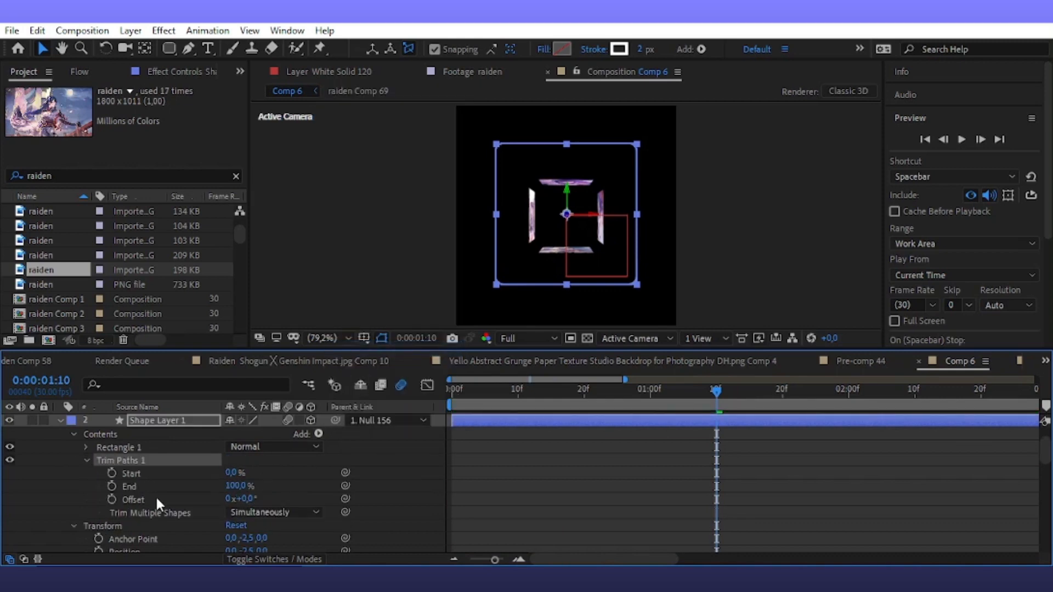
Step: Try out different End values of the frame's Trim Paths, and return End to 100%
drag(236, 488, 181, 493)
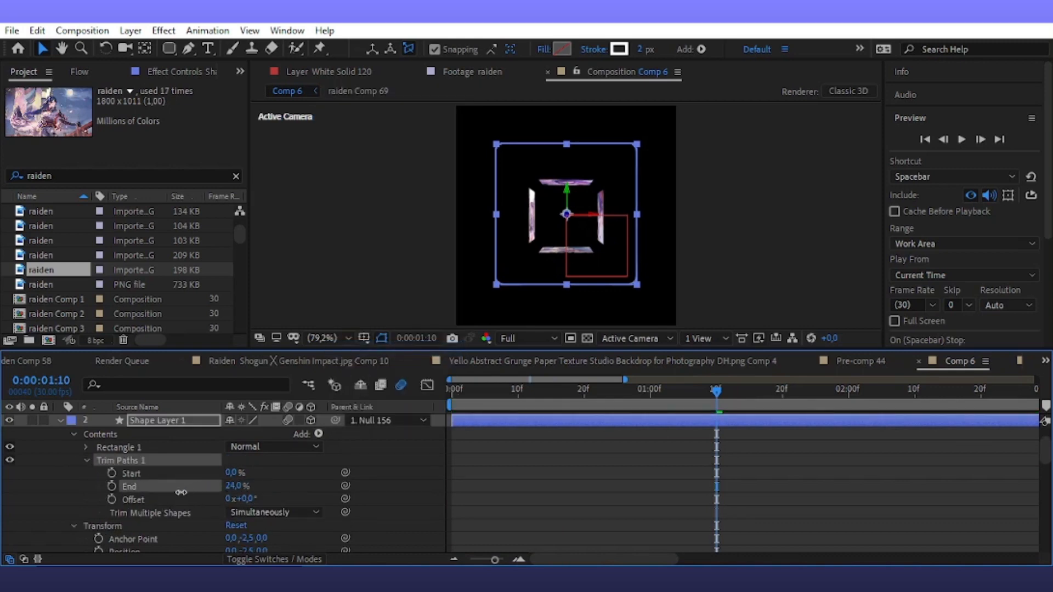
click(240, 486)
text(0)
key(Return)
click(642, 505)
drag(235, 488, 256, 479)
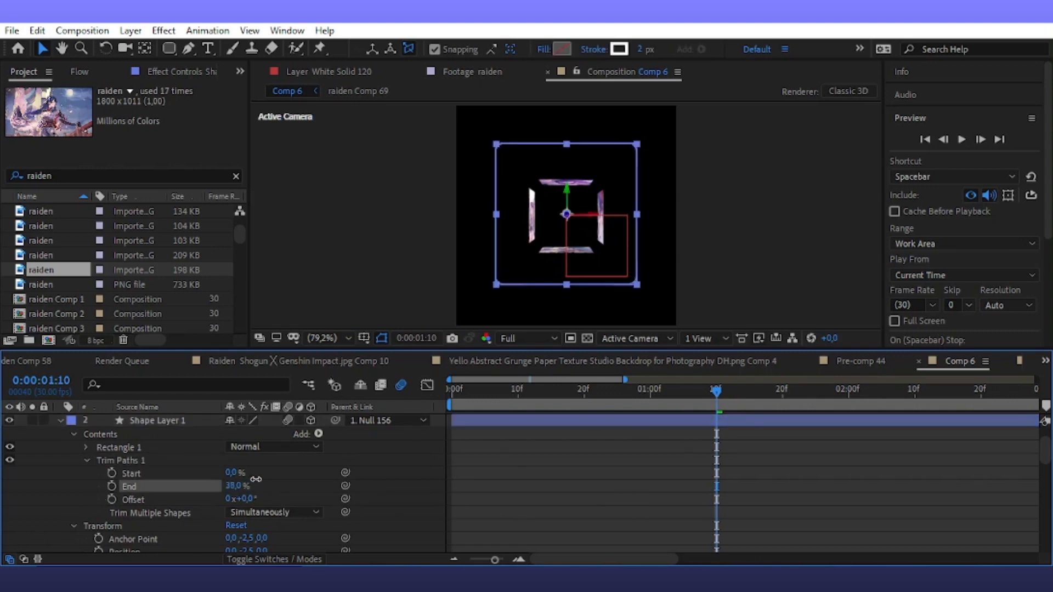
click(576, 491)
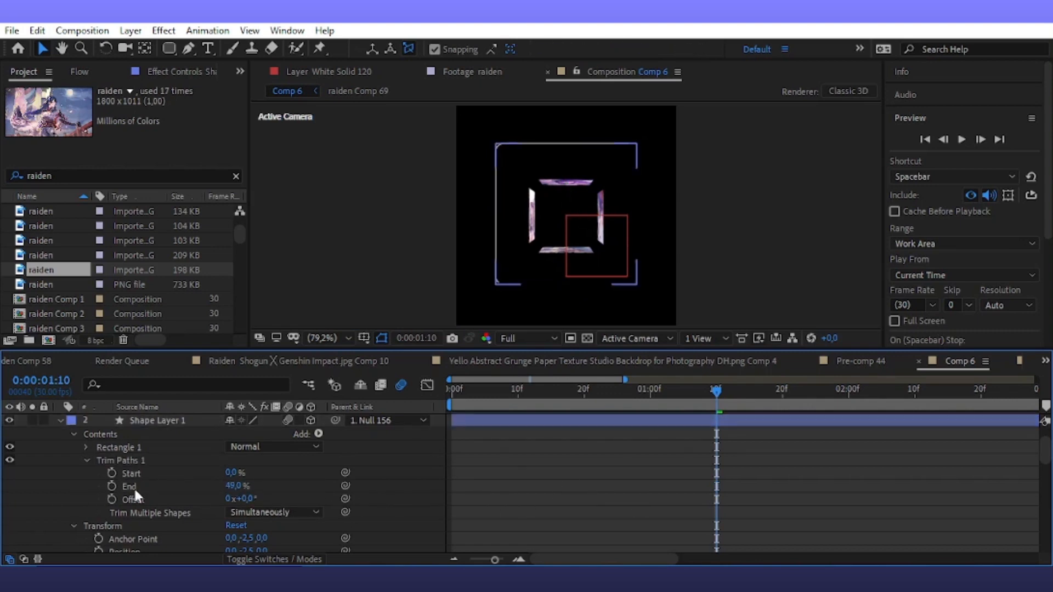
drag(236, 488, 322, 474)
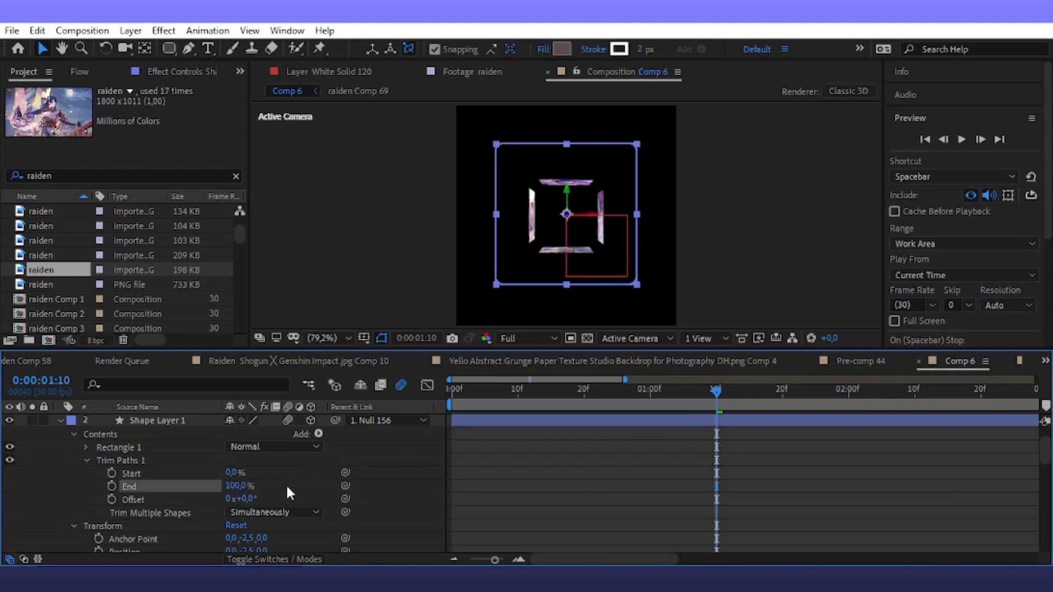
Step: Keyframe the Trim Paths End of Shape Layer 1 from 100% at frame 11 to 0% at 01:10
click(111, 487)
scroll(630, 497, up, 1)
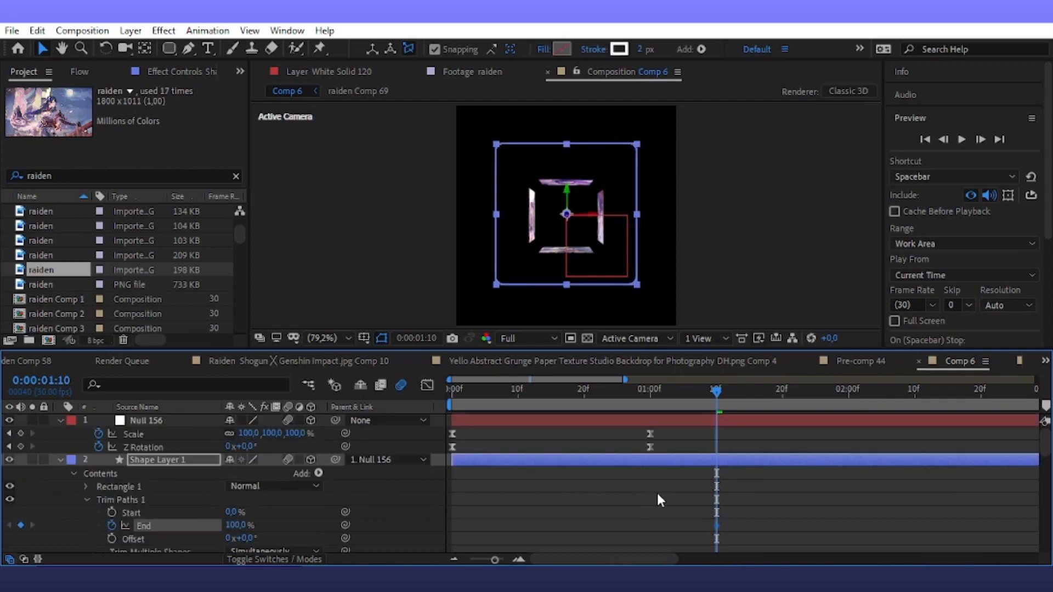
key(u)
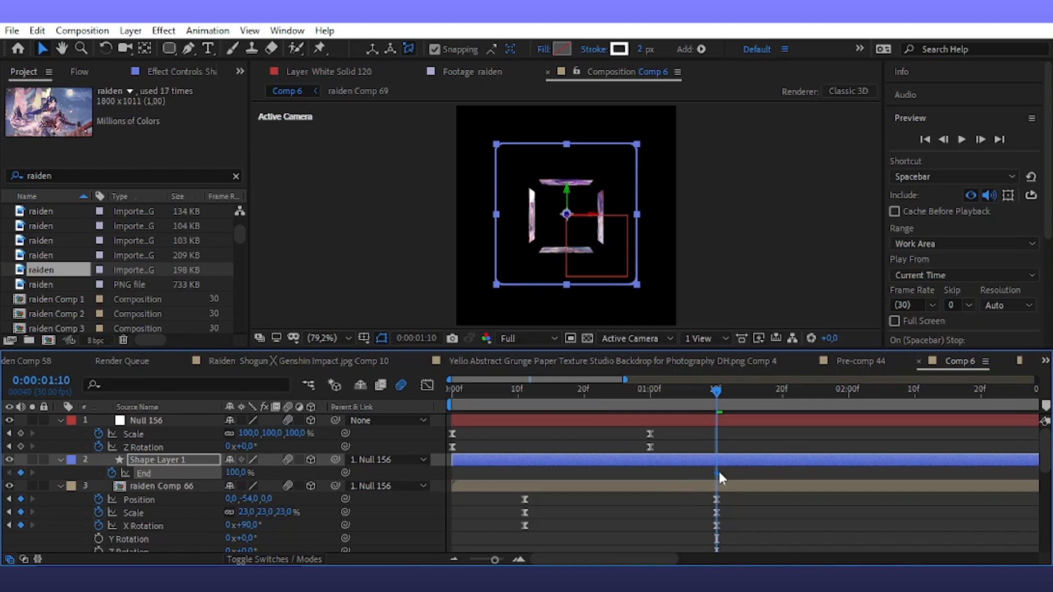
drag(558, 473, 525, 473)
drag(236, 473, 203, 476)
Step: Apply Easy Ease to both End keyframes and lengthen both speed graph handles so the speed peaks sharply midway
drag(737, 474, 456, 482)
key(F9)
click(426, 386)
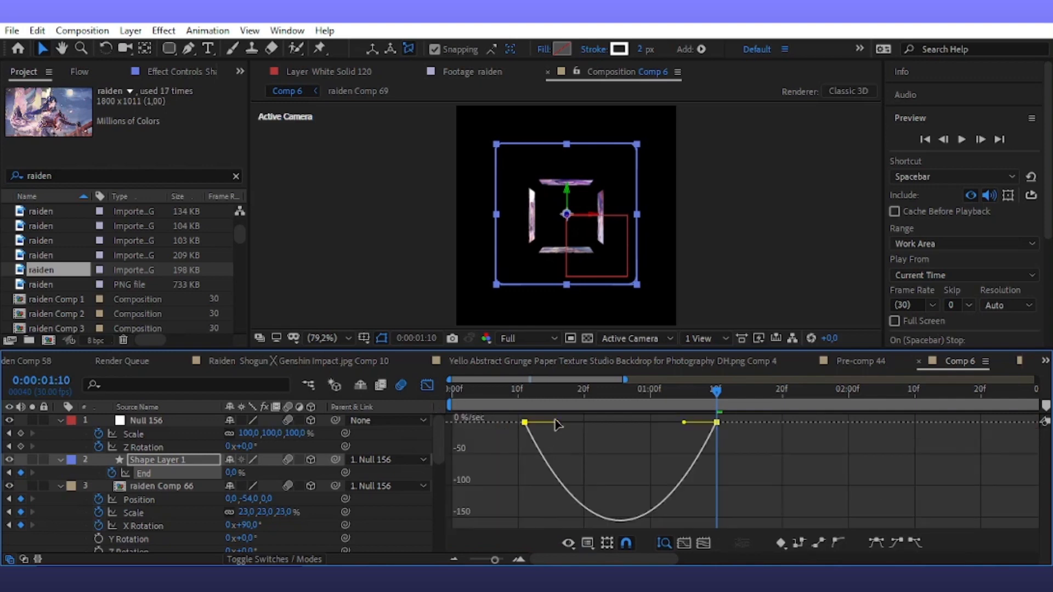
drag(557, 423, 686, 422)
drag(768, 458, 518, 415)
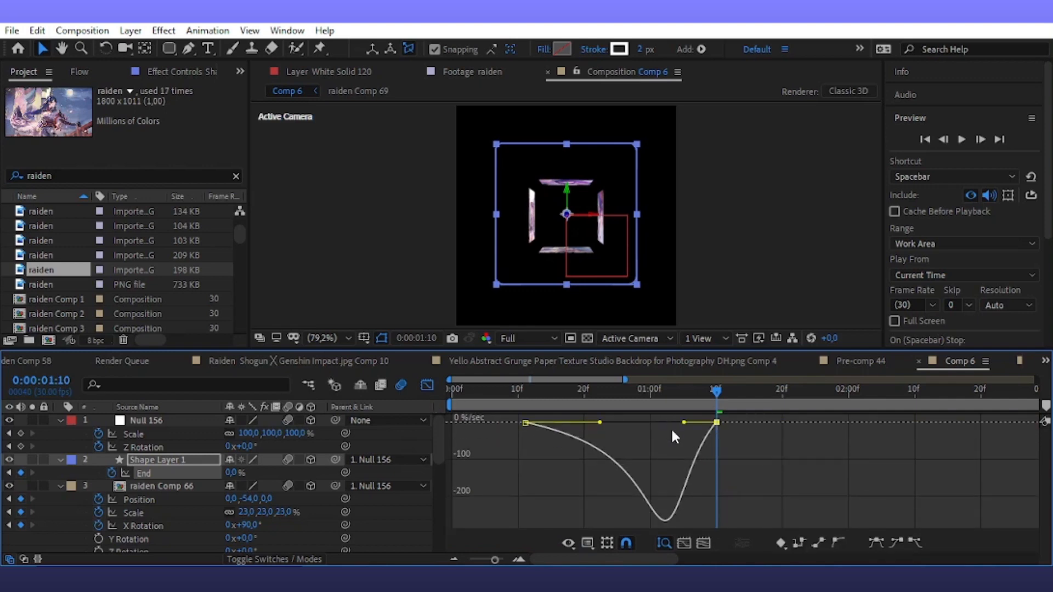
drag(684, 424, 642, 422)
Step: Preview the frame's trim animation, then return to the keyframe view with the playhead at 01:10
key(space)
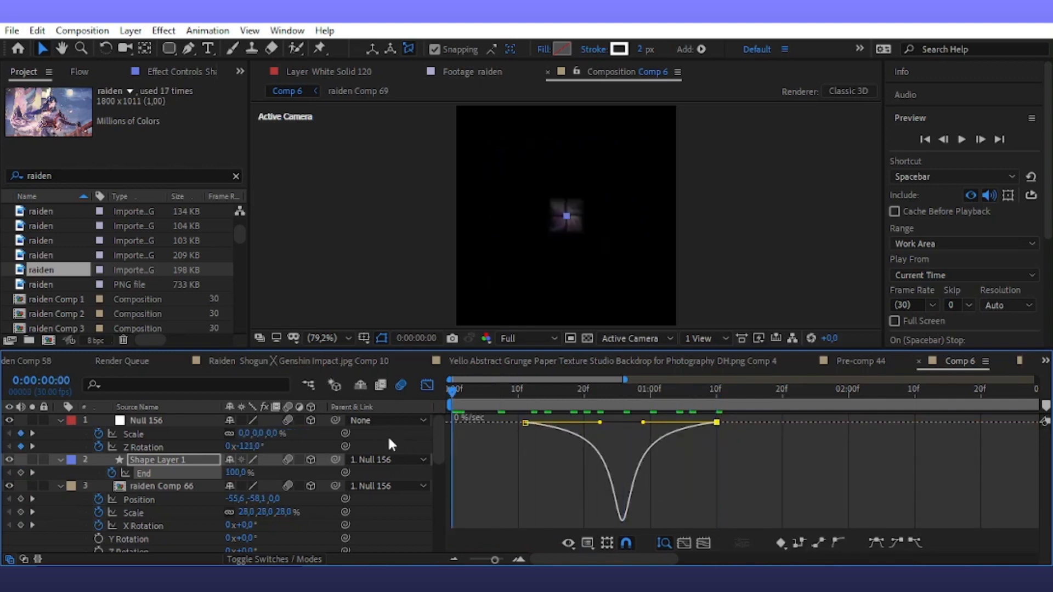
key(space)
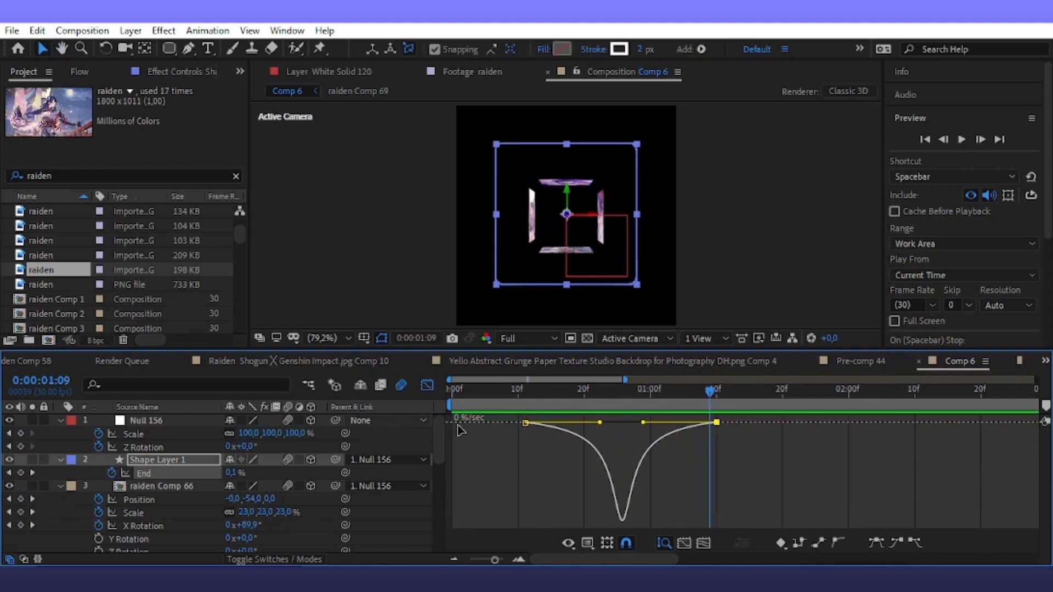
click(427, 385)
click(715, 399)
key(F2)
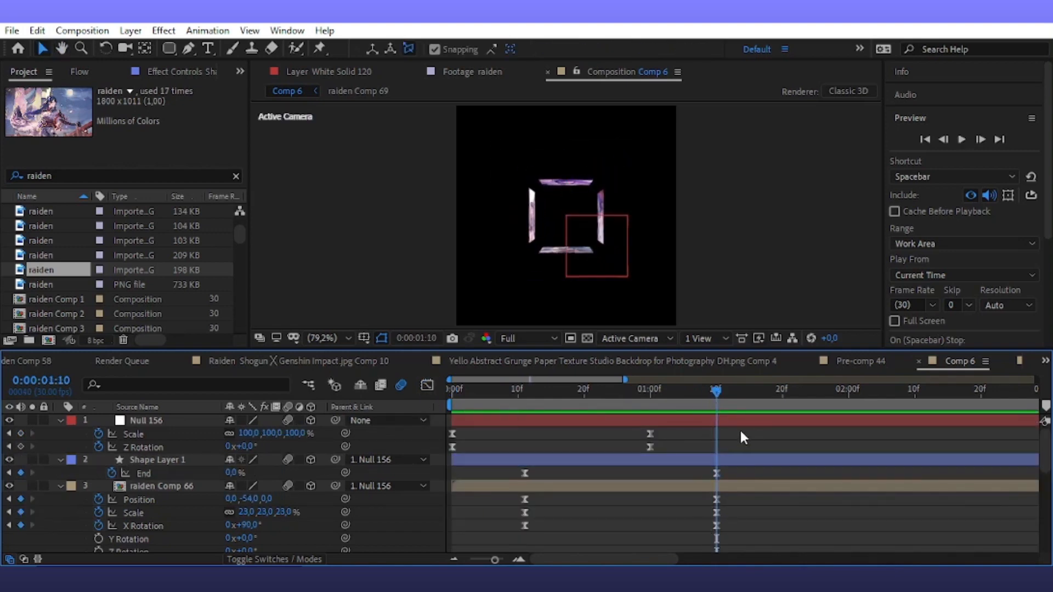
Step: Add X Rotation, Y Rotation and Position keyframes to Null 156 at 01:10, and show all its animated properties
click(144, 420)
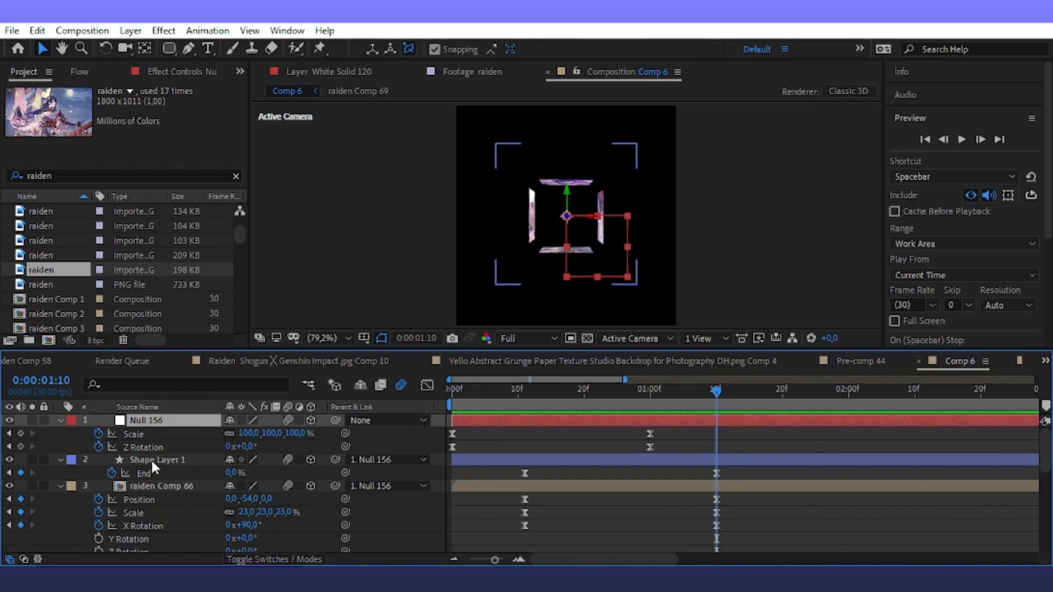
key(r)
click(98, 447)
click(98, 460)
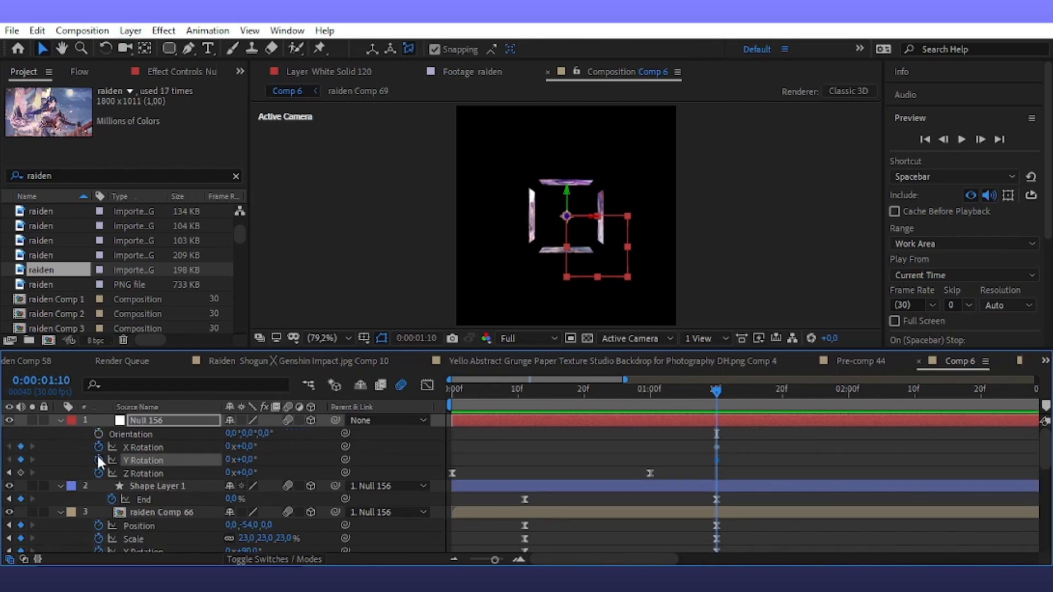
key(u)
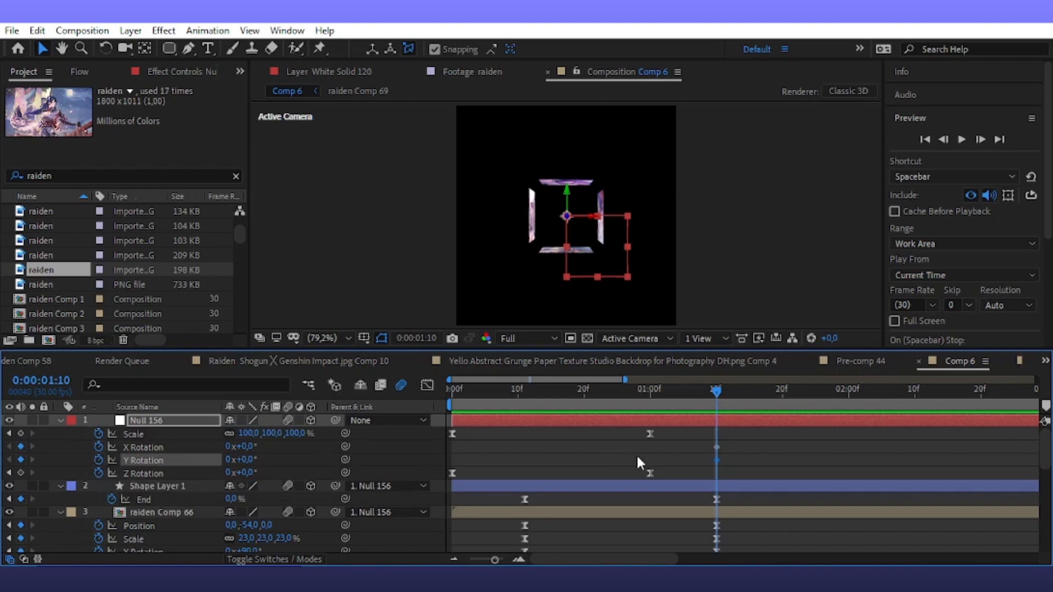
key(p)
click(98, 434)
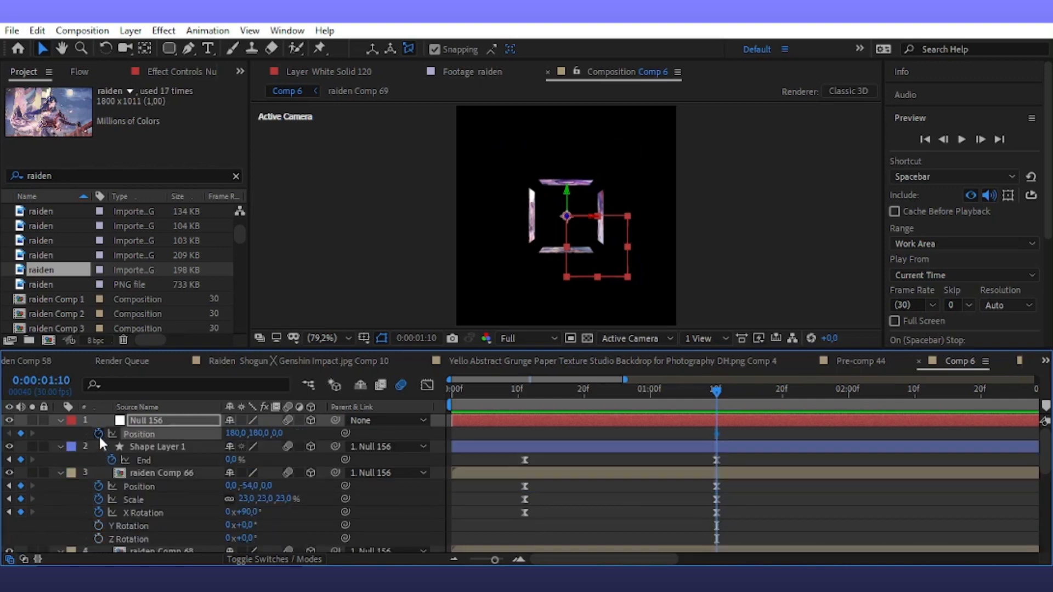
key(u)
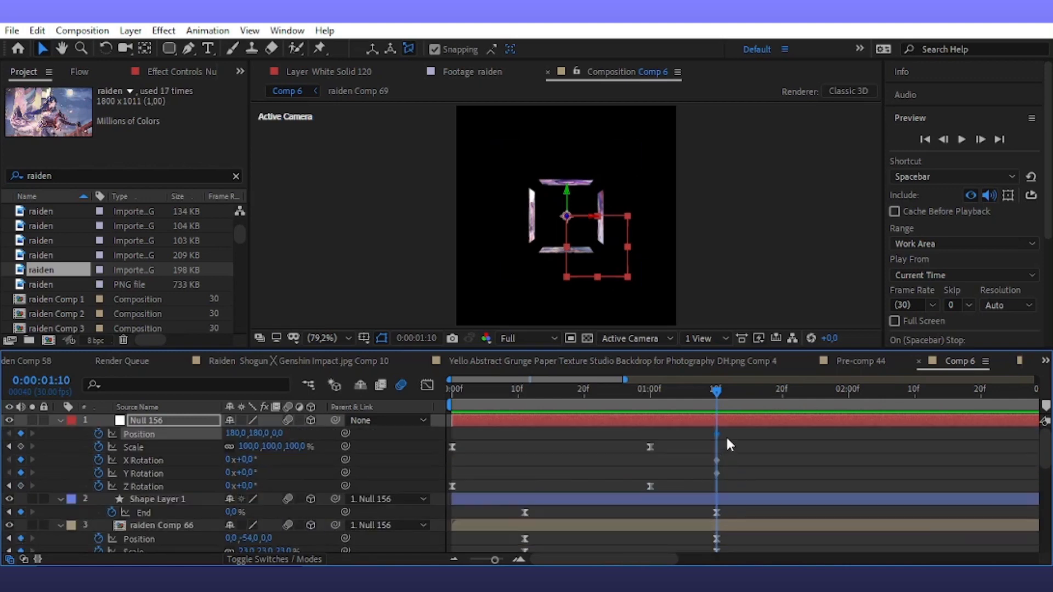
Step: Move Null 156's new Position and X/Y Rotation keyframes to frame 11, and set X Rotation to -34° and Y Rotation to -40° at 01:10
drag(716, 433, 524, 434)
drag(717, 460, 524, 473)
click(716, 472)
click(675, 447)
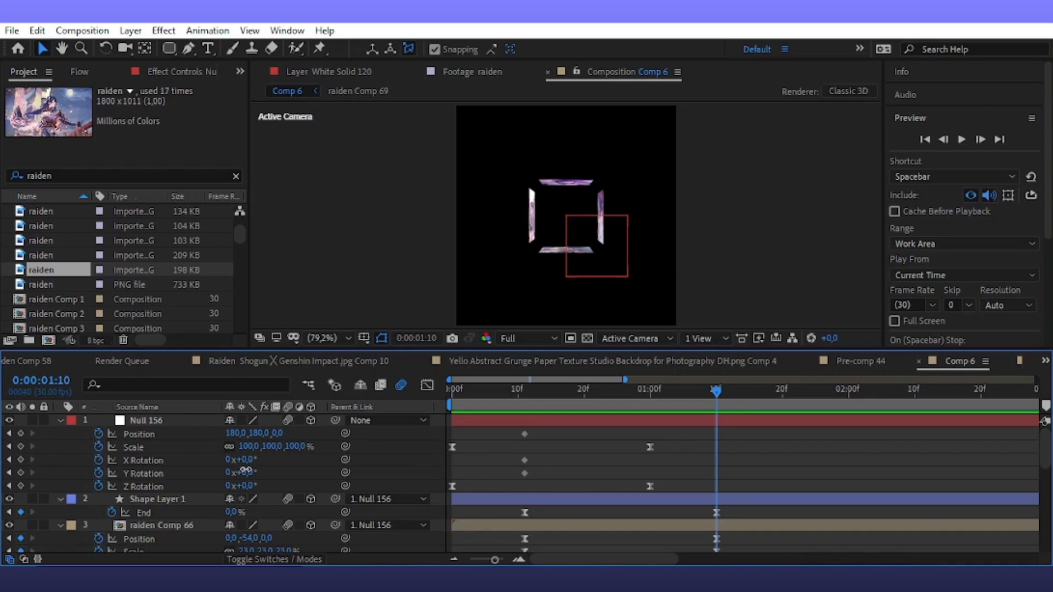
mouse_move(245, 470)
mouse_down()
mouse_move(220, 473)
mouse_move(232, 473)
mouse_up()
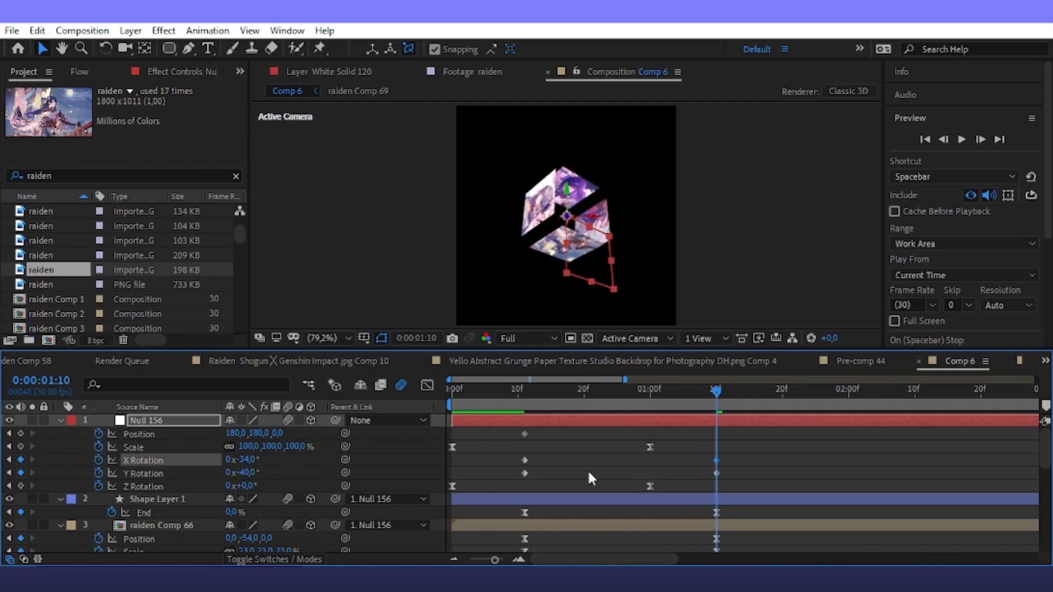
click(730, 447)
Step: Add a new 3D null object and parent Null 156 to it
click(131, 31)
mouse_move(146, 47)
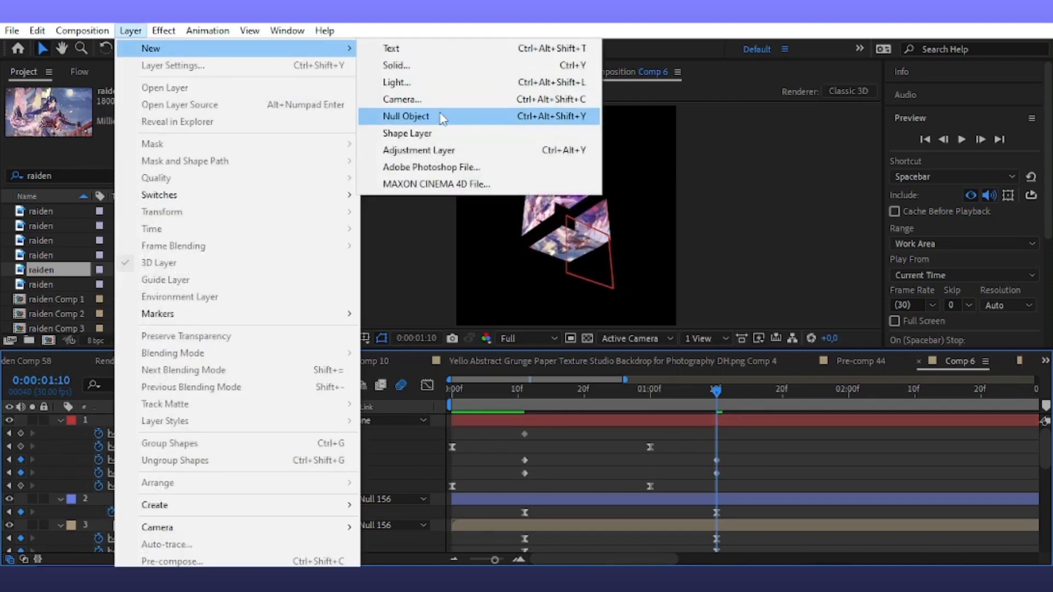
click(440, 115)
drag(336, 433, 322, 418)
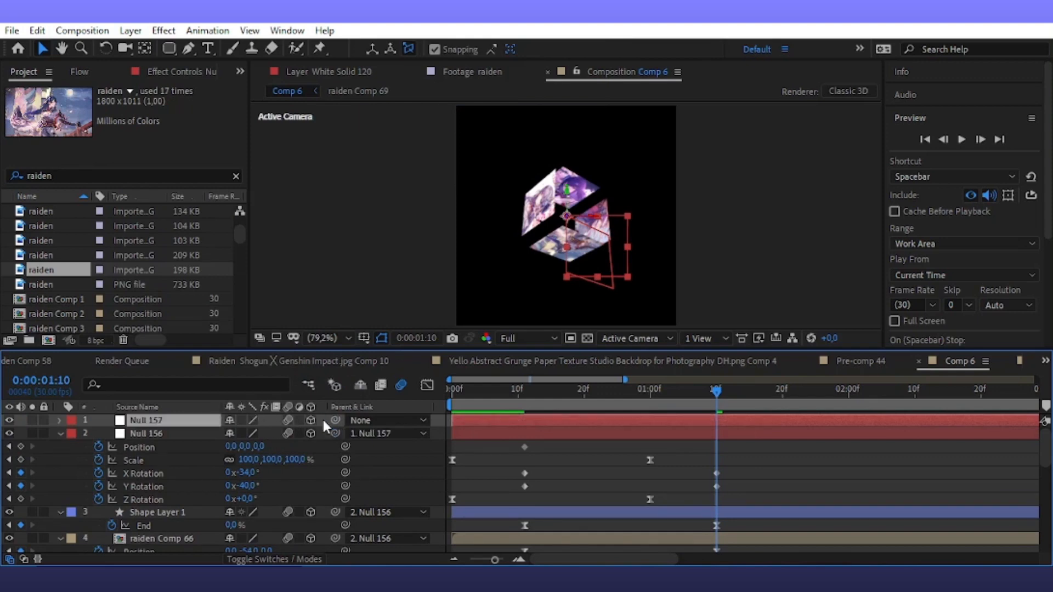
click(587, 445)
Step: Animate Null 157's Scale from 100% at frame 11 to 73% at 01:10, and set Null 156's rotation there to X -42°, Y -54°
click(198, 422)
key(s)
click(99, 433)
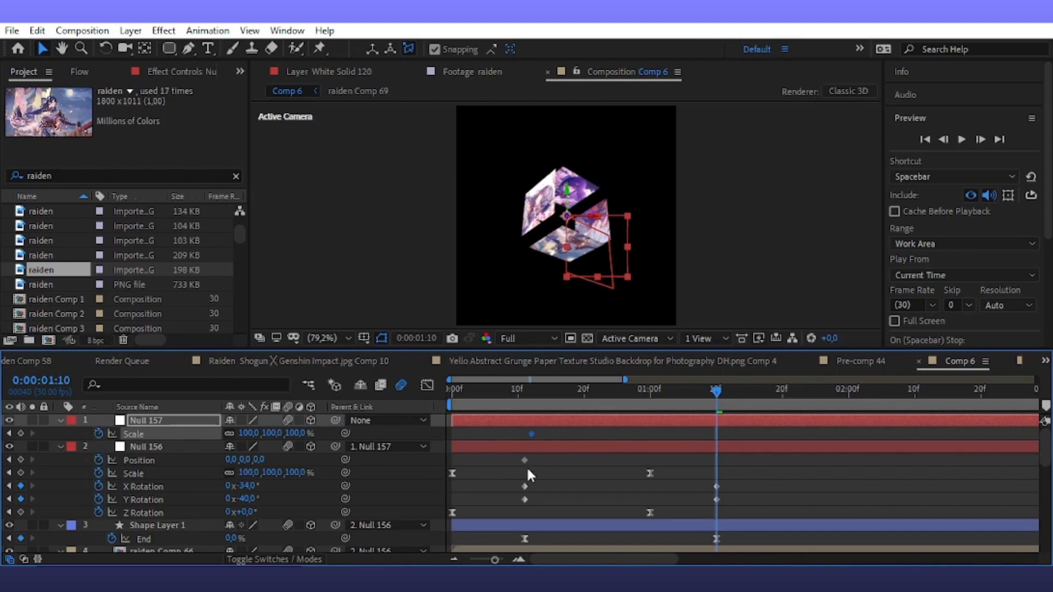
drag(529, 475, 523, 476)
drag(299, 434, 284, 439)
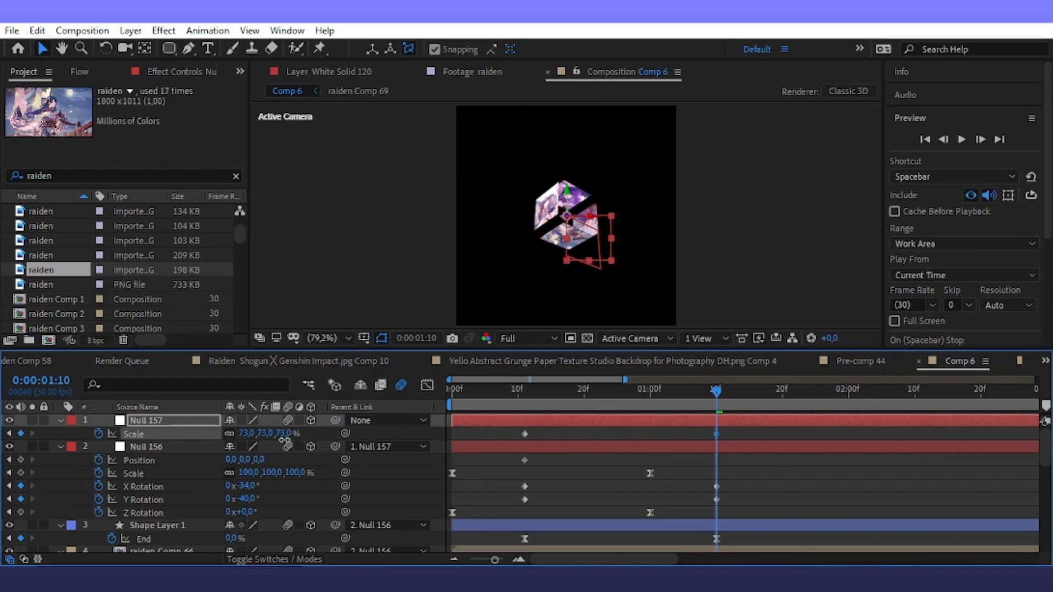
drag(250, 500, 243, 527)
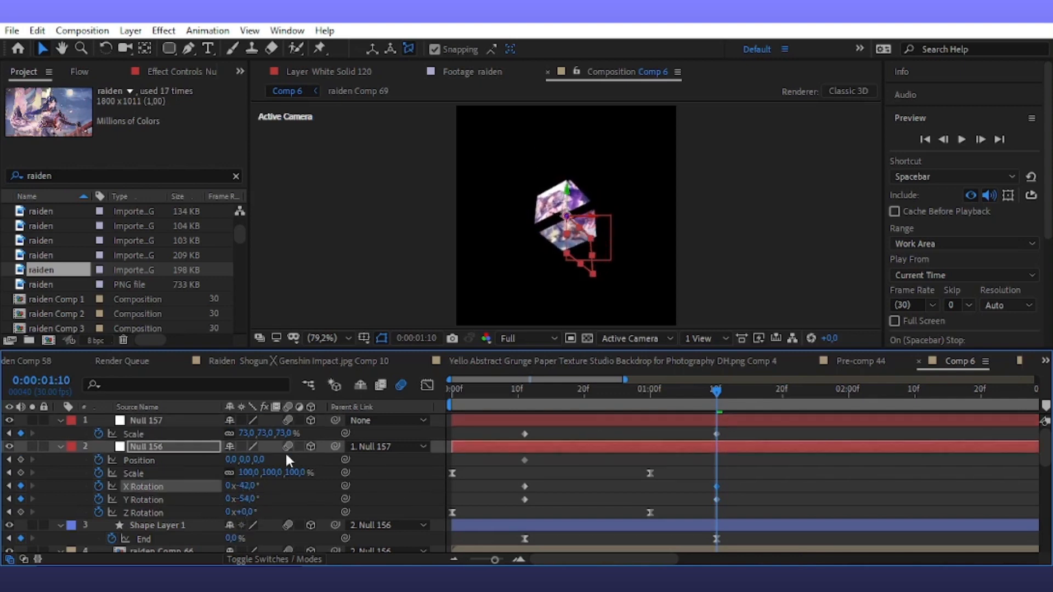
Step: Animate Null 157's Z Rotation from 0° at frame 11 to -16° at 01:10
click(164, 420)
key(r)
click(99, 471)
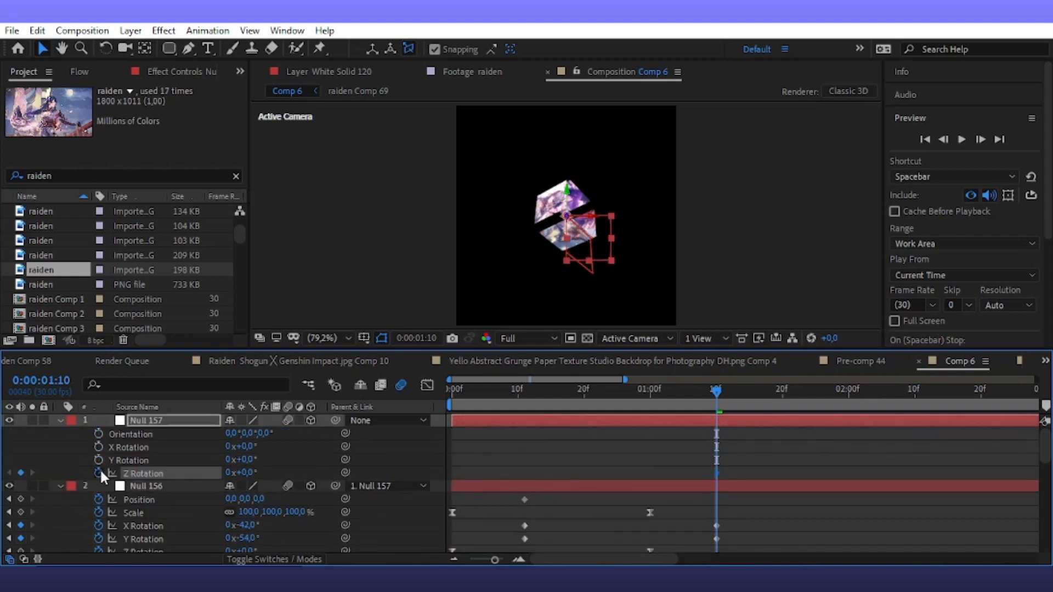
key(u)
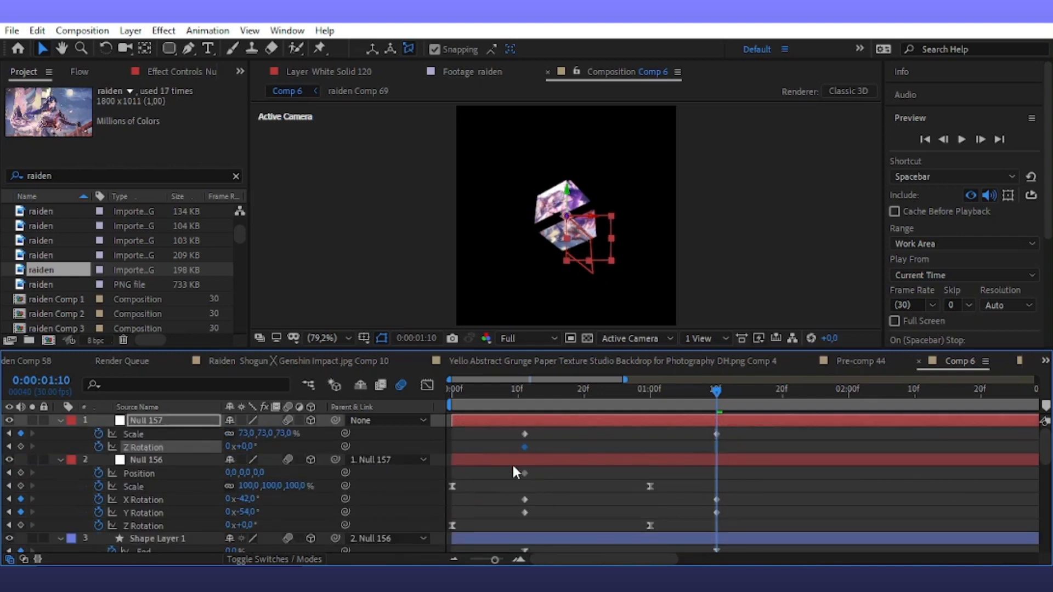
drag(253, 449, 242, 448)
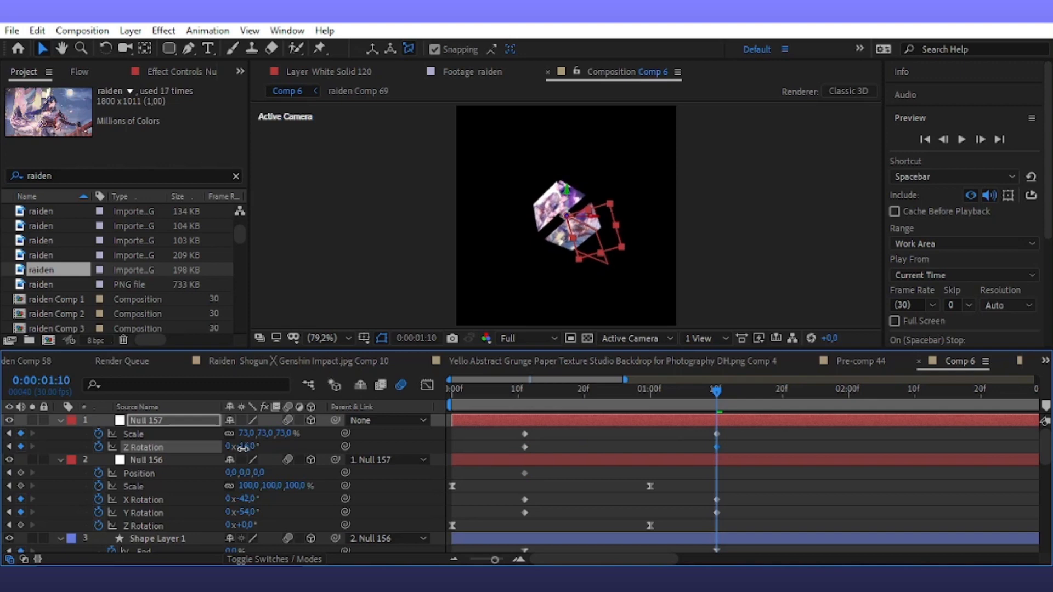
Step: Animate Null 157's Position from 180, 180 at frame 11 to 69, 291 at 01:10
click(537, 422)
click(525, 398)
key(p)
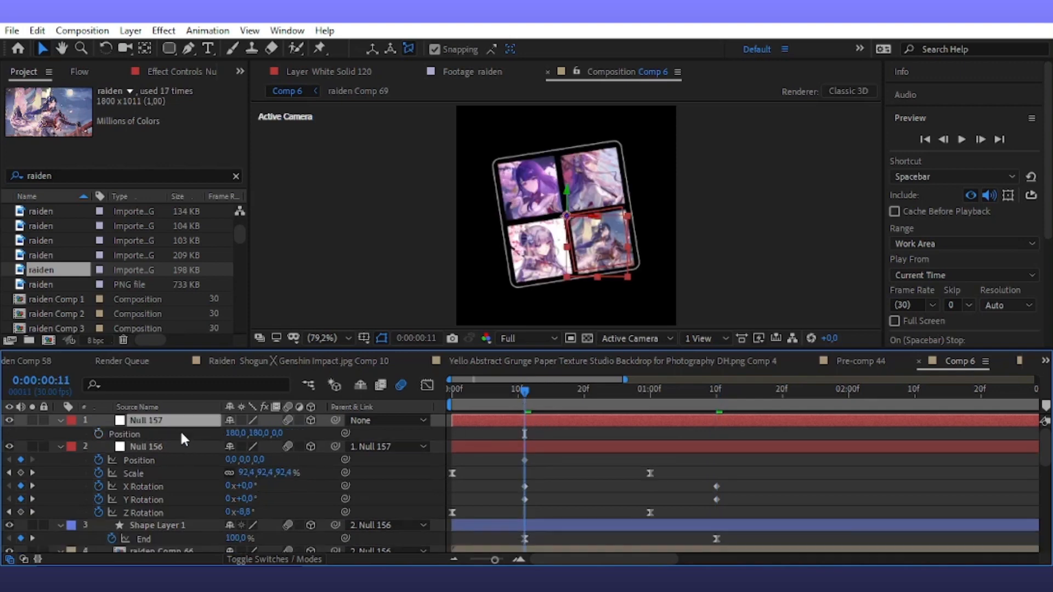
click(98, 434)
key(u)
drag(698, 396, 715, 424)
key(u)
click(499, 452)
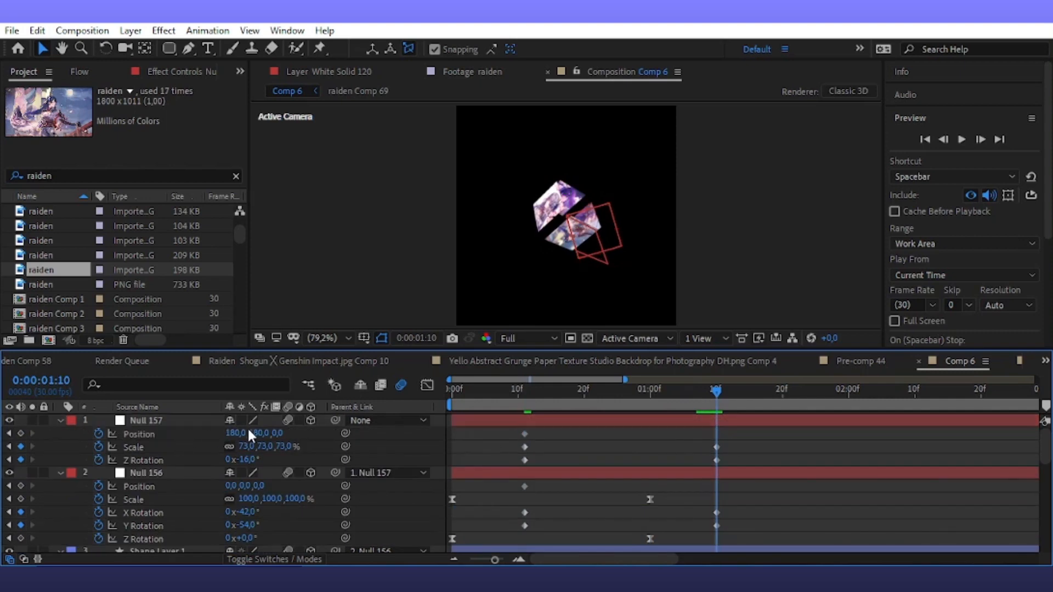
drag(249, 435, 185, 467)
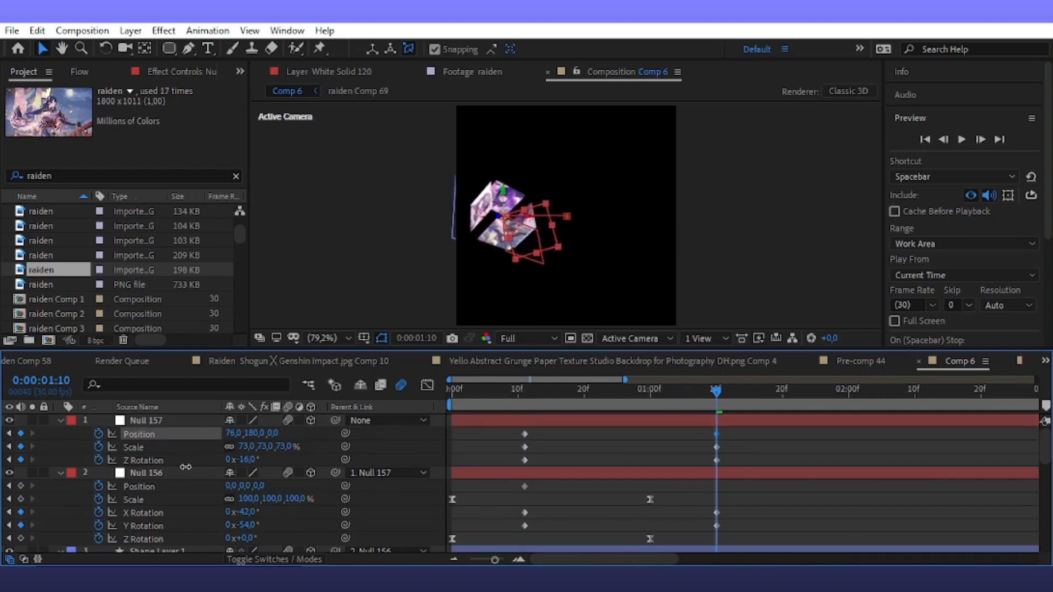
drag(258, 434, 343, 439)
drag(230, 435, 225, 435)
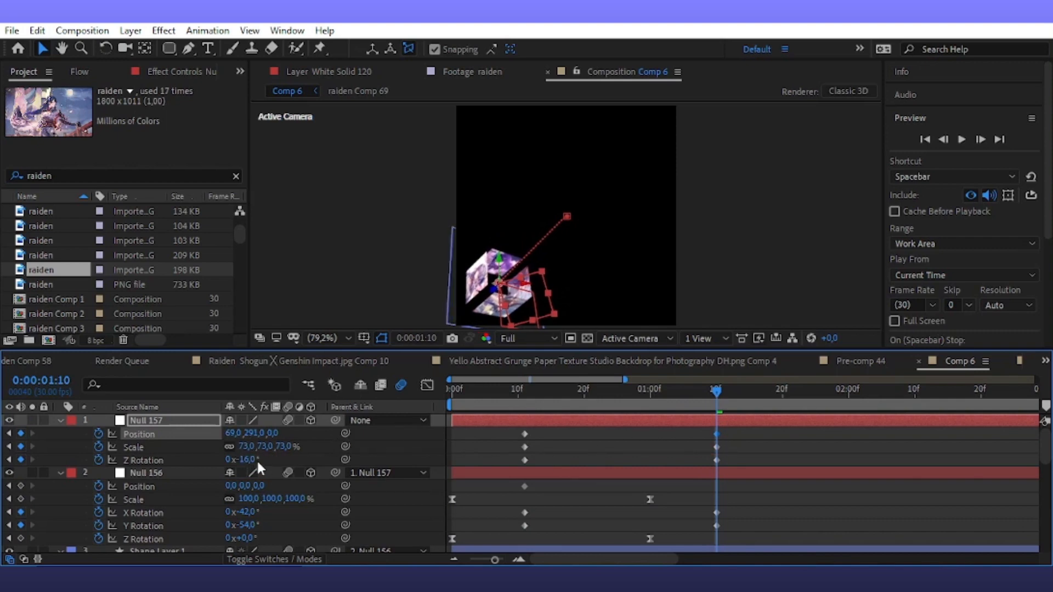
Step: At 01:10, set Null 156's Y Rotation to -74° and Null 157's Z Rotation to -29°
mouse_move(245, 513)
mouse_down()
mouse_move(254, 526)
mouse_move(234, 530)
mouse_up()
key(ctrl+z)
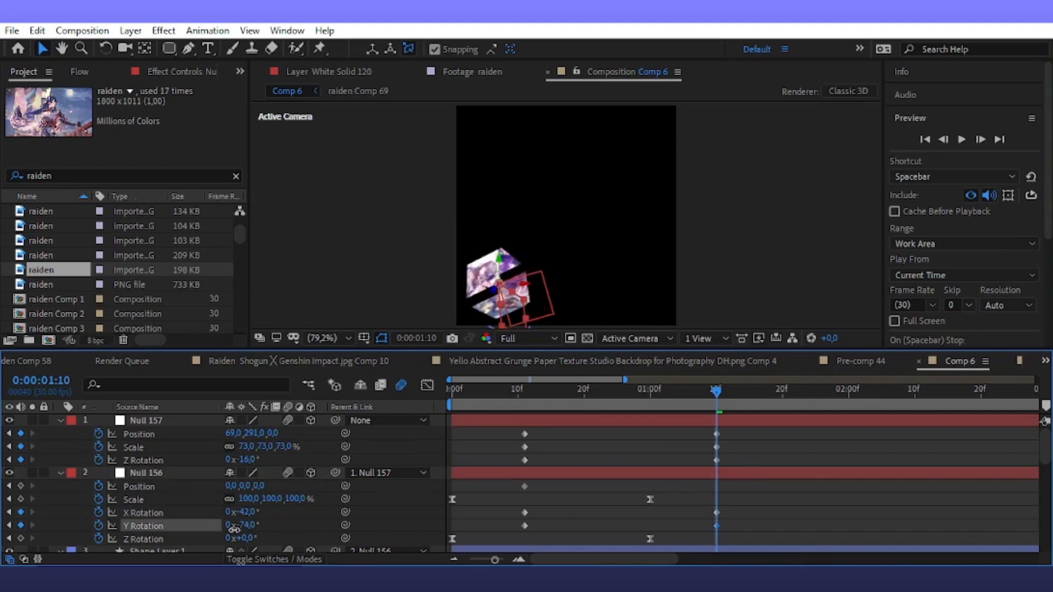
drag(248, 460, 226, 460)
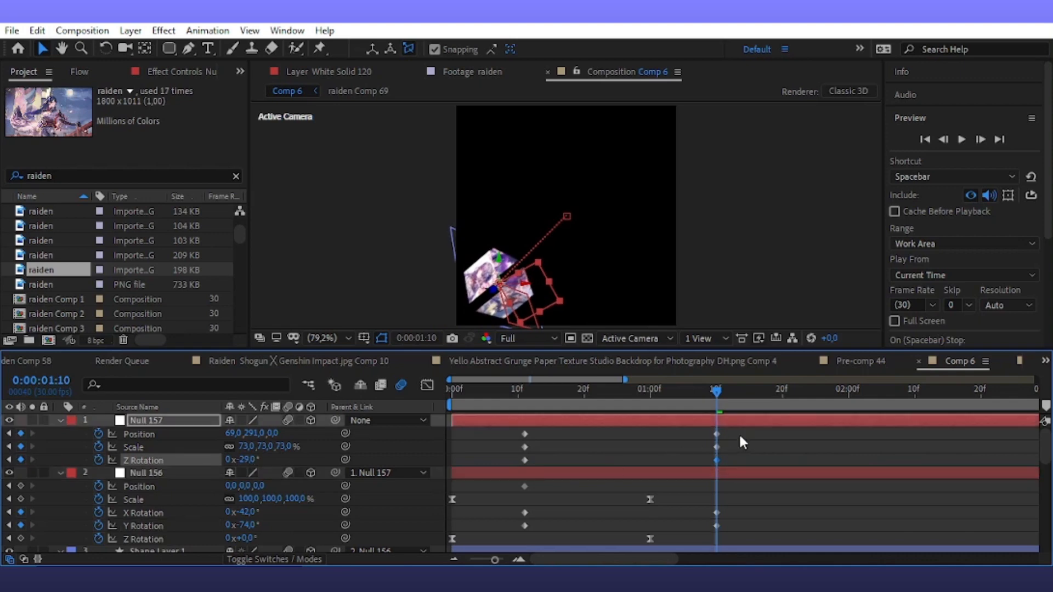
Step: Ease Null 157's Position, Scale and Z Rotation keyframes, and extend both speed graph handles to about 76% influence for a sharp midway peak
drag(745, 434, 551, 466)
click(428, 384)
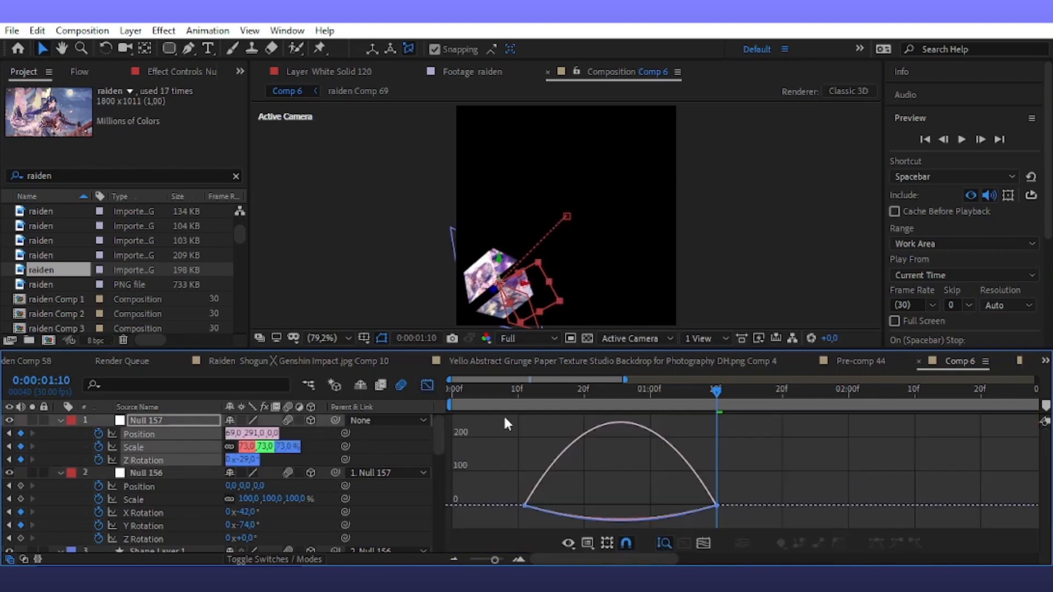
drag(670, 491, 521, 525)
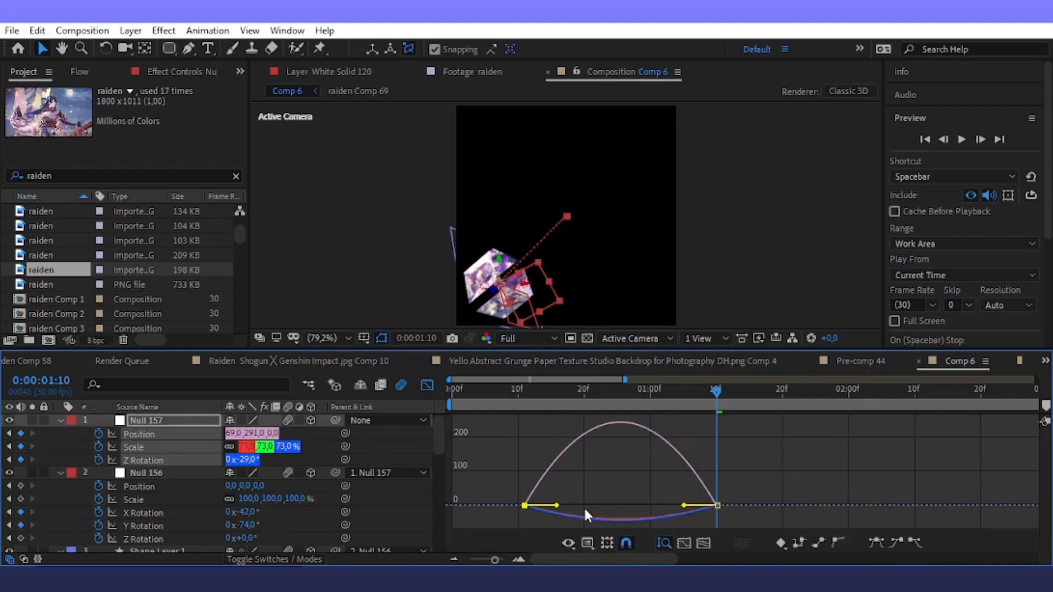
drag(812, 461, 601, 505)
drag(682, 506, 644, 506)
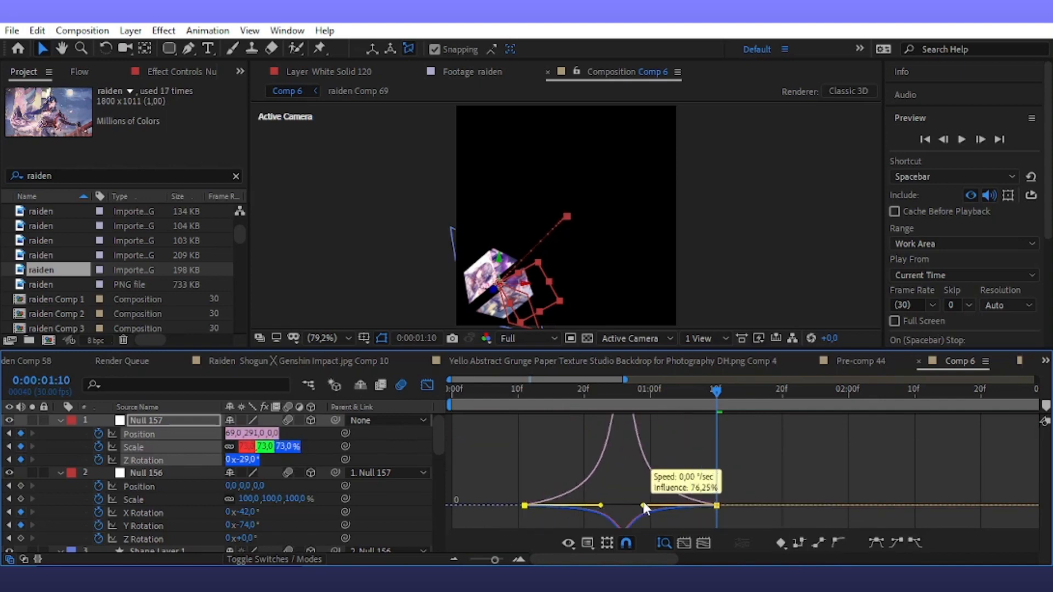
Step: Extend both speed graph handles of Null 156's X and Y Rotation keyframes inward for a sharp midway peak
key(shift+F3)
drag(736, 468, 501, 500)
click(426, 385)
drag(755, 483, 454, 417)
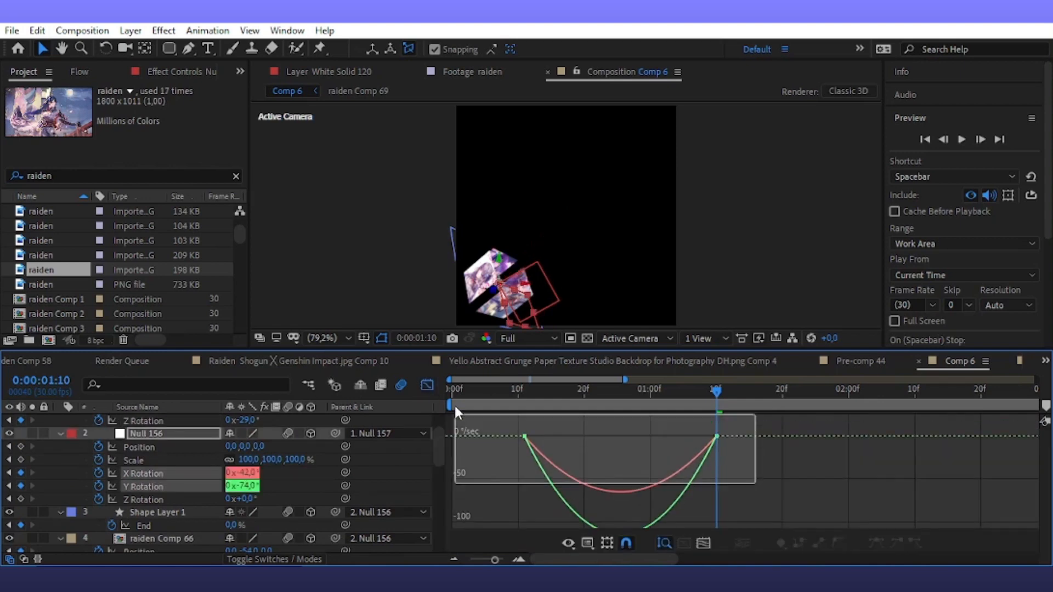
drag(551, 422, 614, 430)
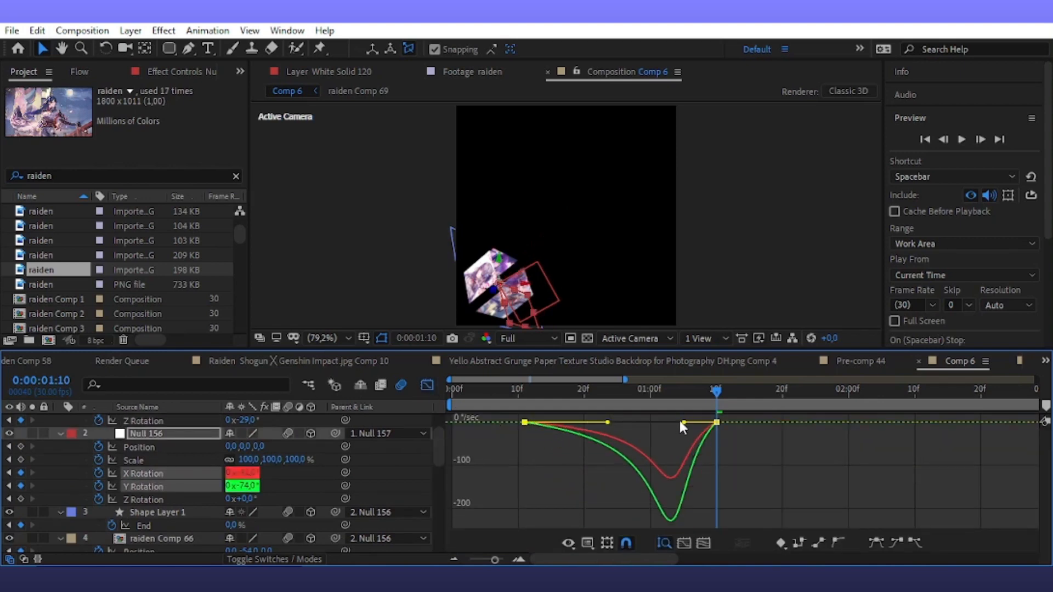
drag(684, 423, 644, 423)
click(427, 385)
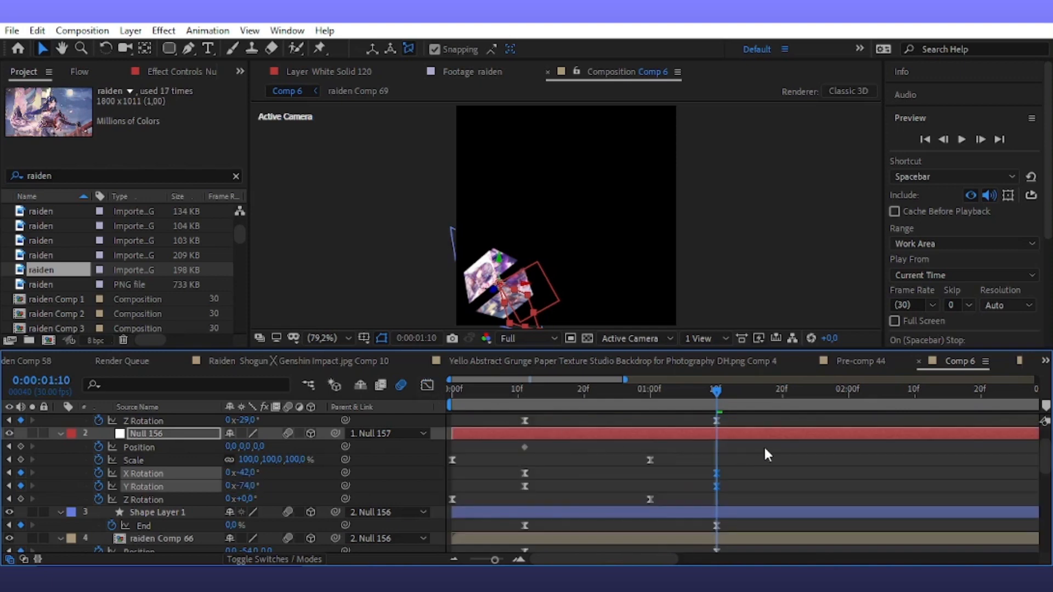
Step: Remove Null 156's Position keyframe at frame 11 and preview the cube animation from the start
click(524, 448)
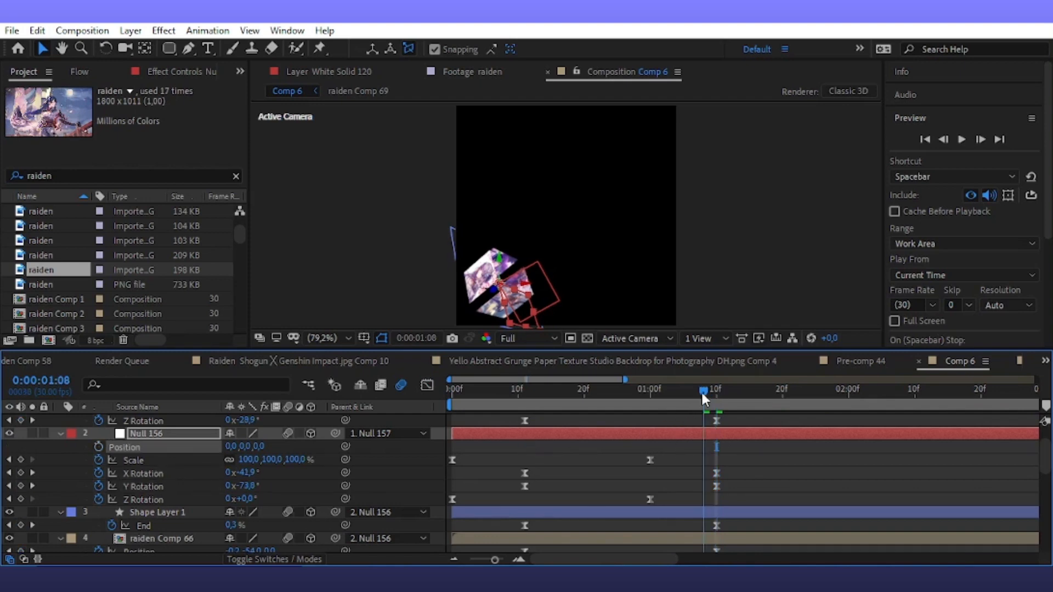
key(space)
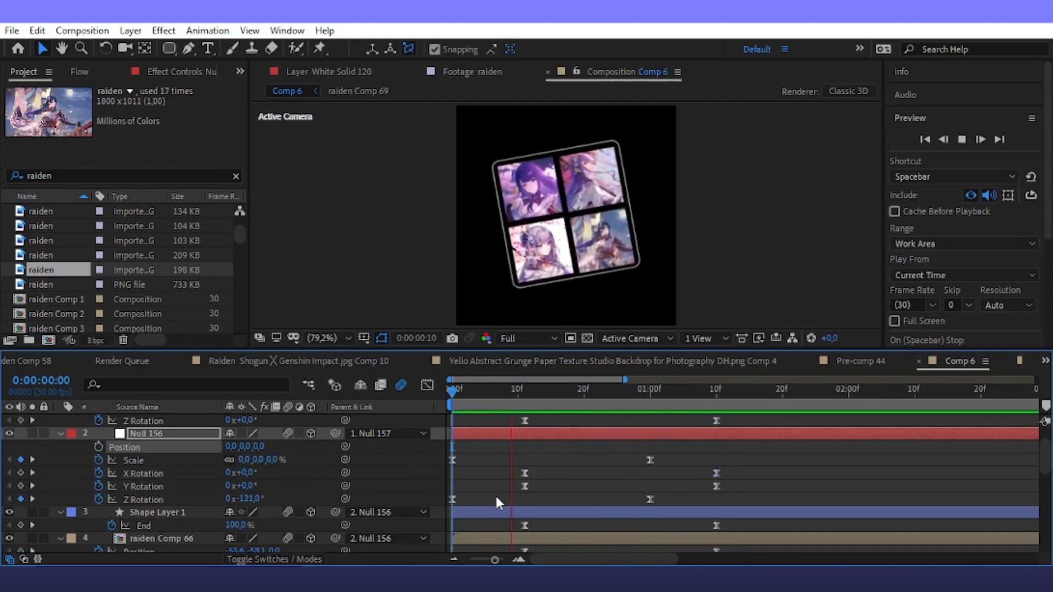
key(space)
key(space)
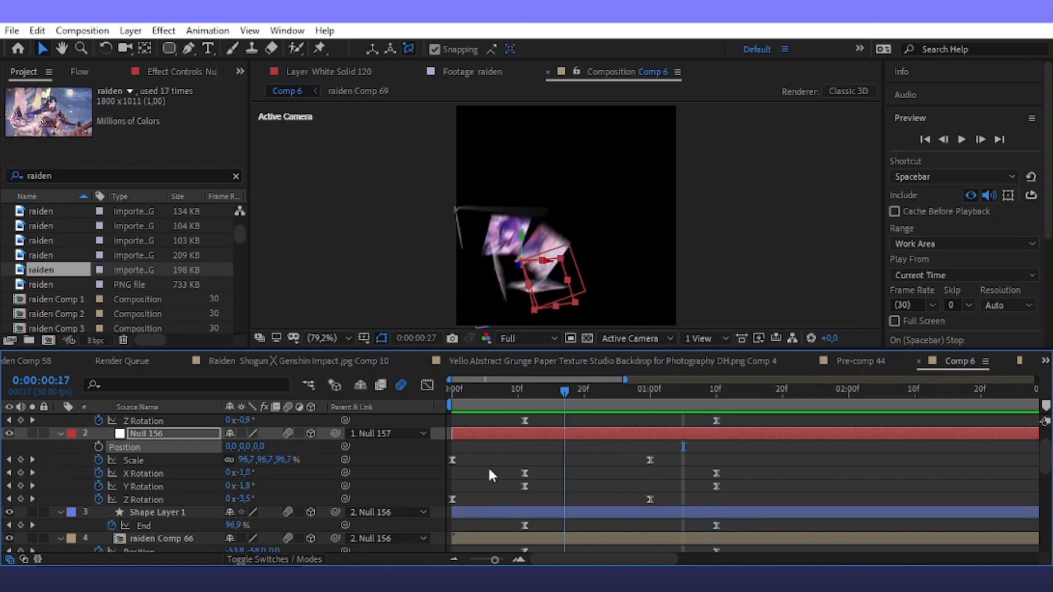
key(space)
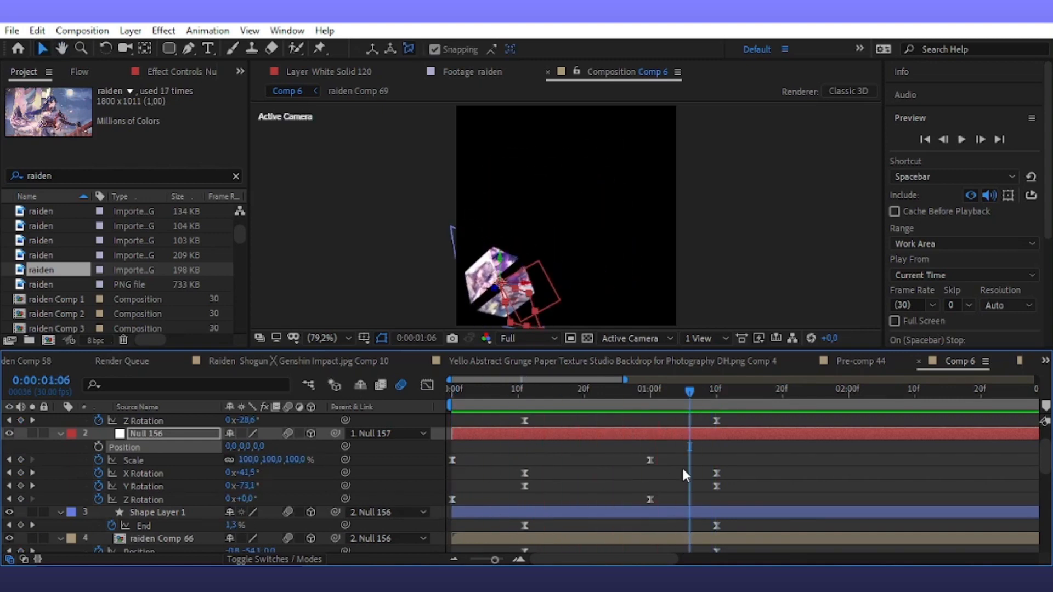
Step: Save the project and move the current time to frame 11
click(707, 395)
click(748, 453)
scroll(746, 460, up, 2)
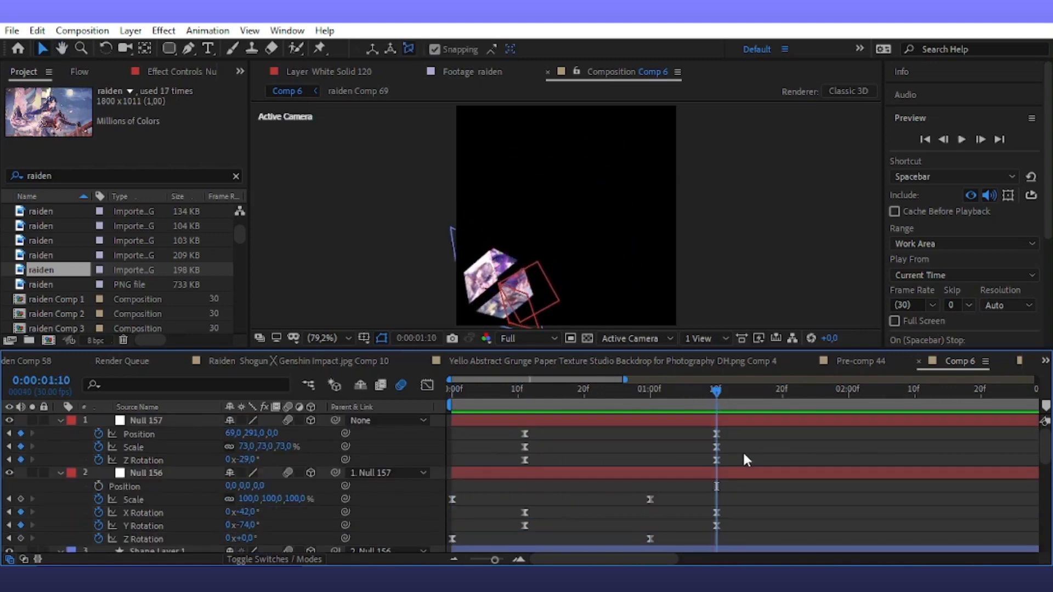
key(ctrl+s)
drag(703, 391, 521, 439)
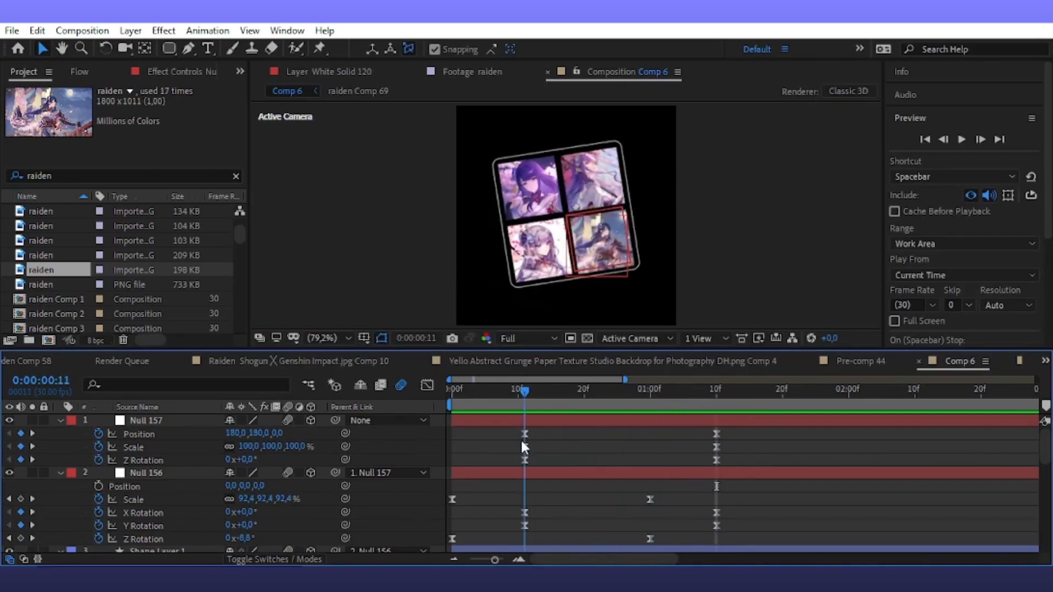
click(130, 31)
mouse_move(154, 47)
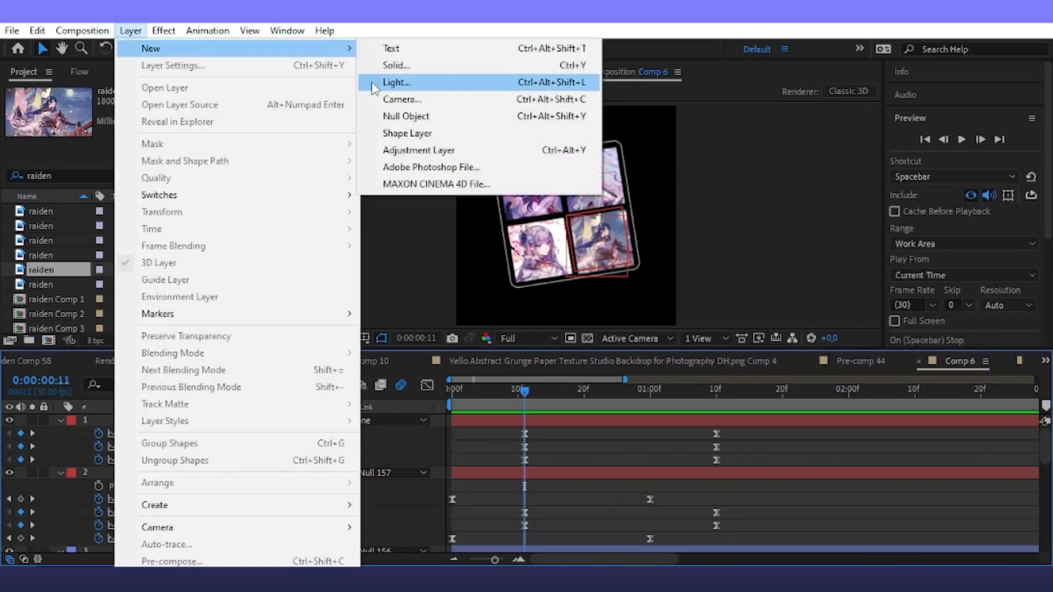
click(395, 66)
click(323, 357)
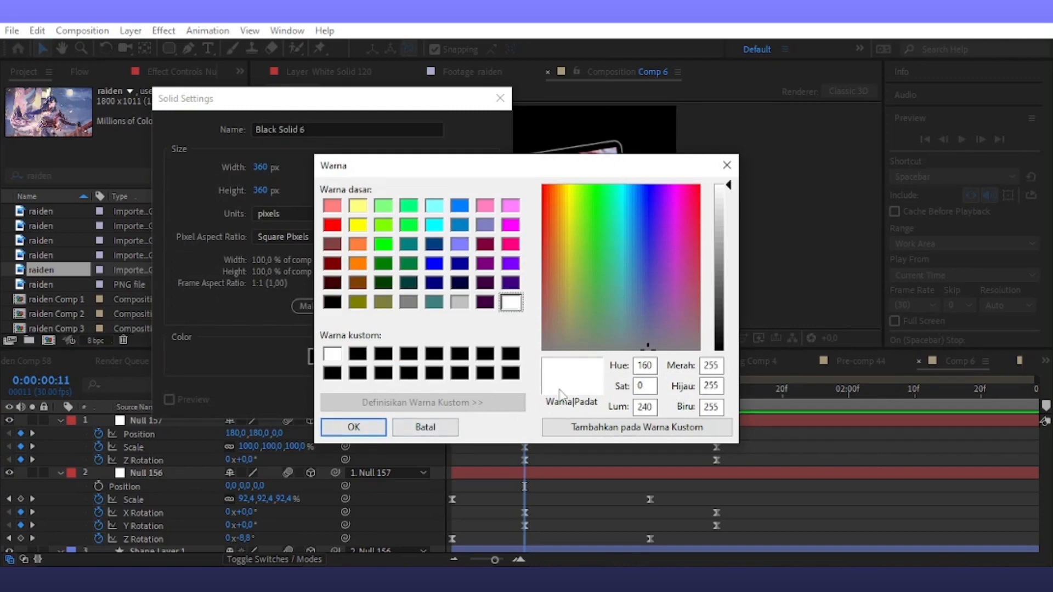
key(Return)
key(Return)
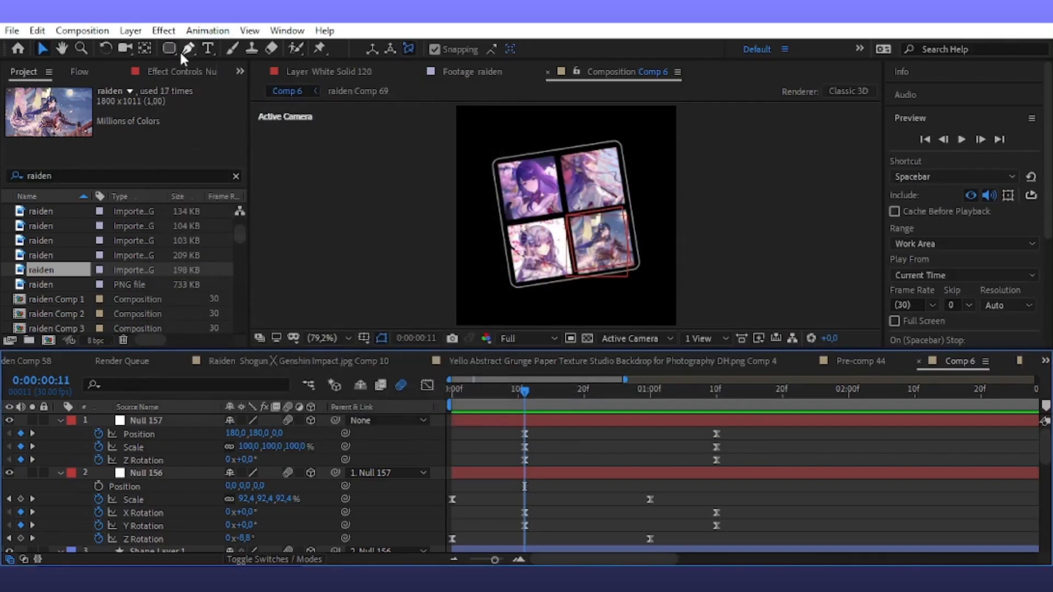
Step: Draw an unfilled circle with a 5 px white stroke spanning the full width and height of the composition
click(166, 44)
click(236, 75)
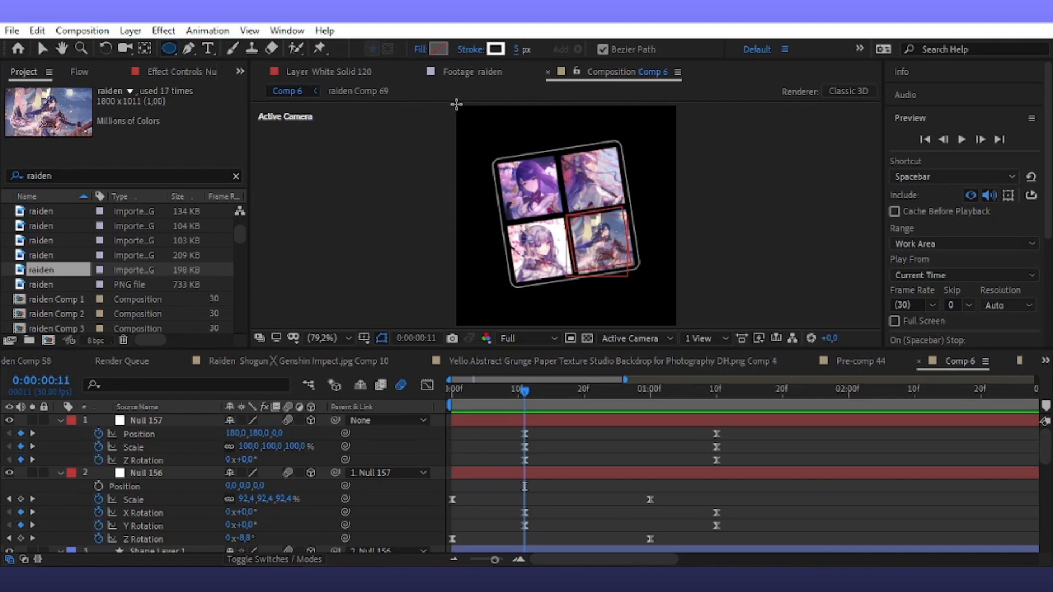
drag(457, 103, 676, 325)
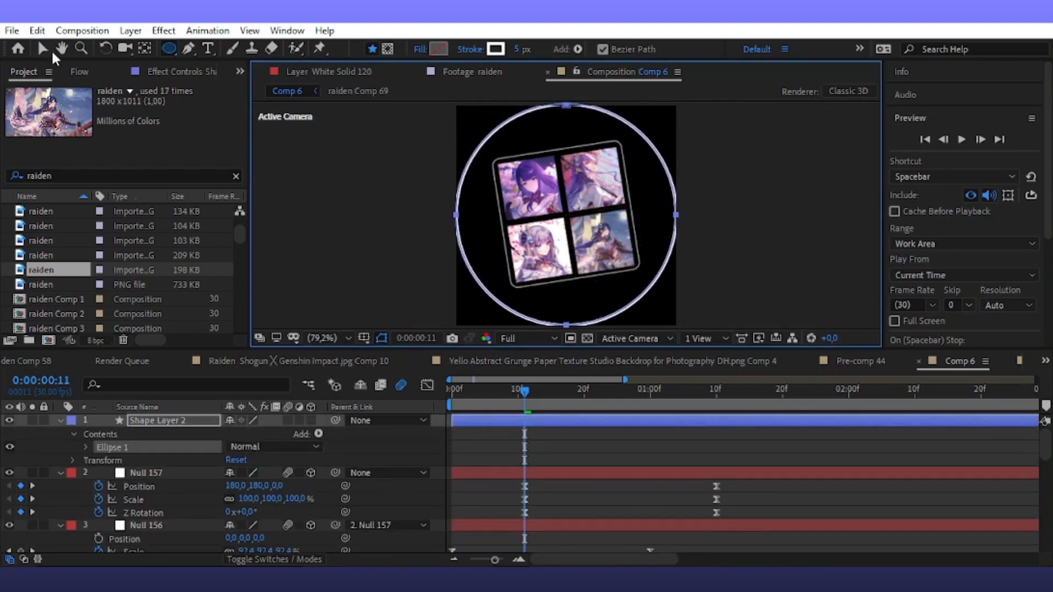
click(46, 51)
Step: Make Shape Layer 2 a 3D layer and set its Scale to 0%
click(176, 422)
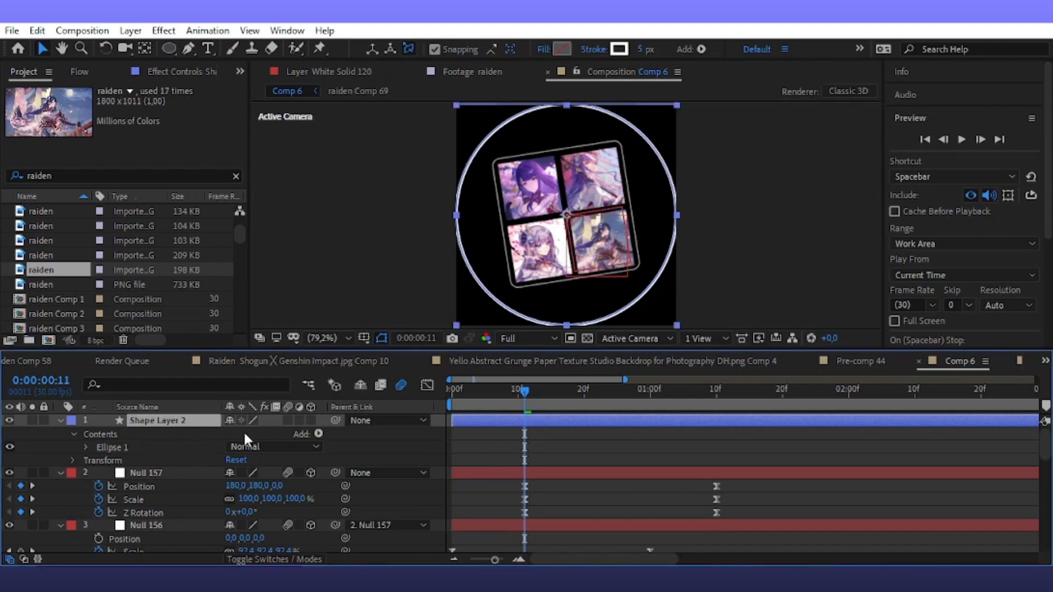
key(s)
click(311, 419)
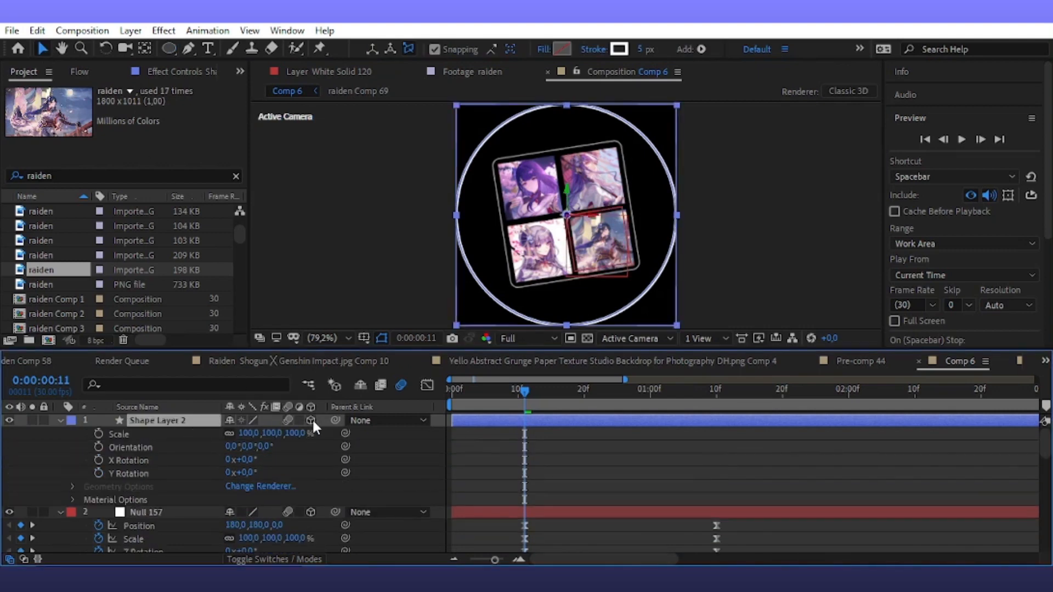
key(s)
key(s)
drag(292, 433, 271, 453)
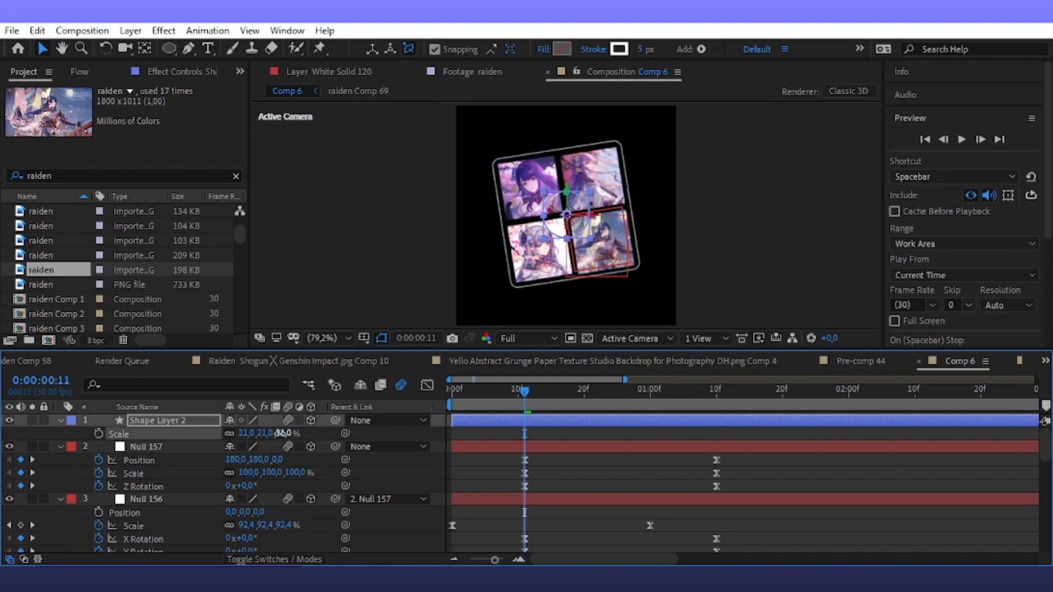
text(0)
key(Return)
Step: Parent Shape Layer 2 to Null 156 and start its Scale and Position keyframes at frame 11
click(376, 421)
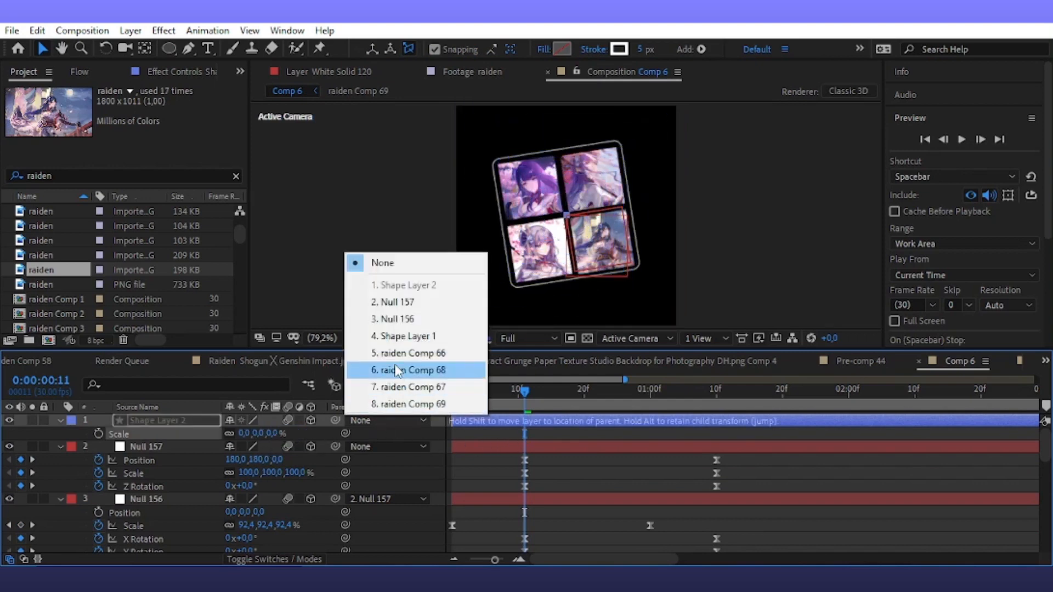
click(396, 320)
click(98, 434)
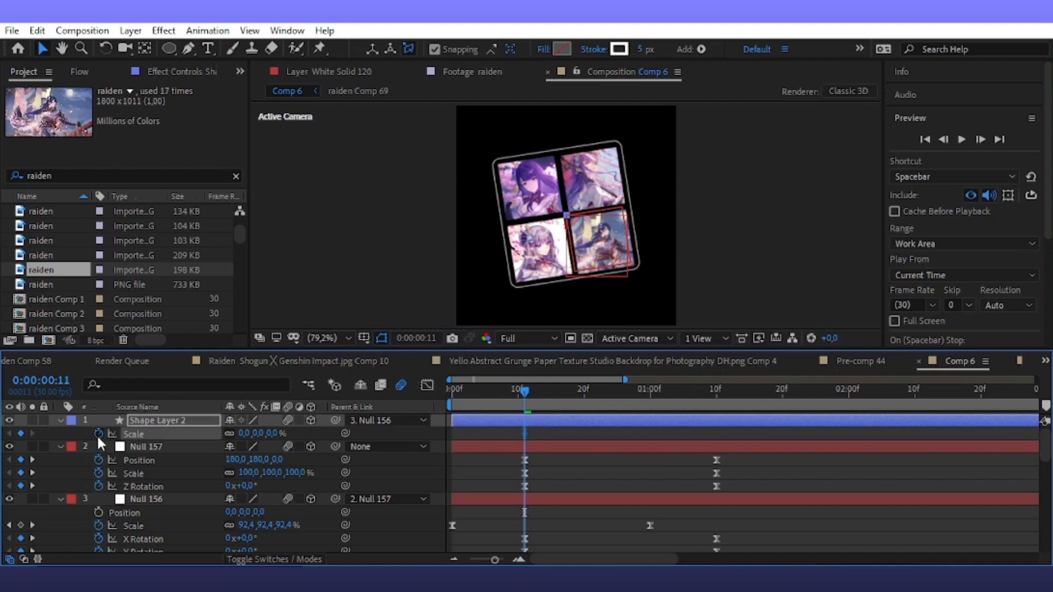
key(p)
click(98, 434)
key(u)
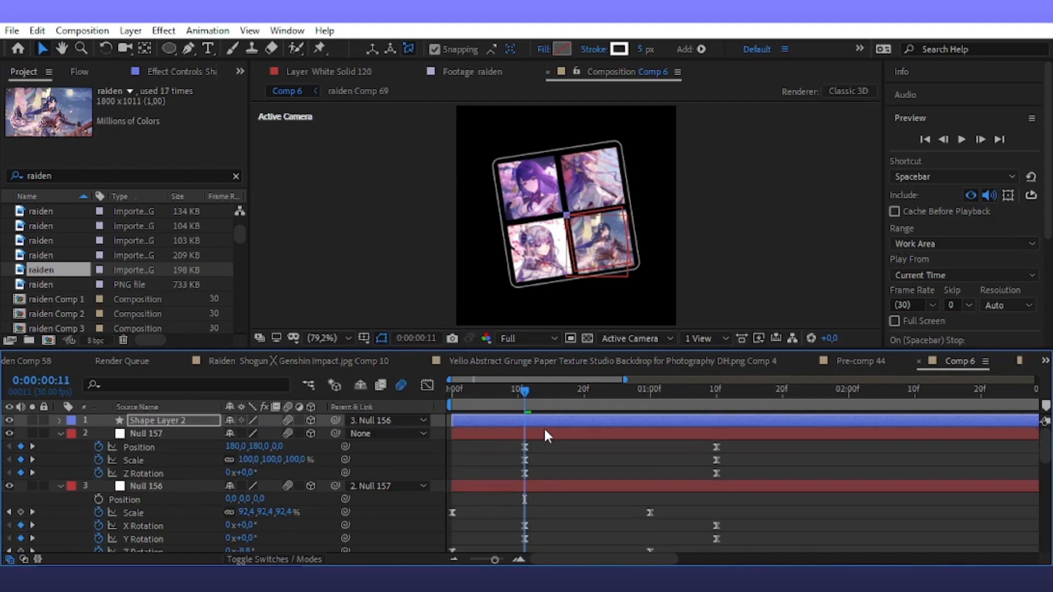
key(u)
Step: At 01:10, set Shape Layer 2's Scale to 33% and its Z Position to -62
drag(551, 406, 715, 462)
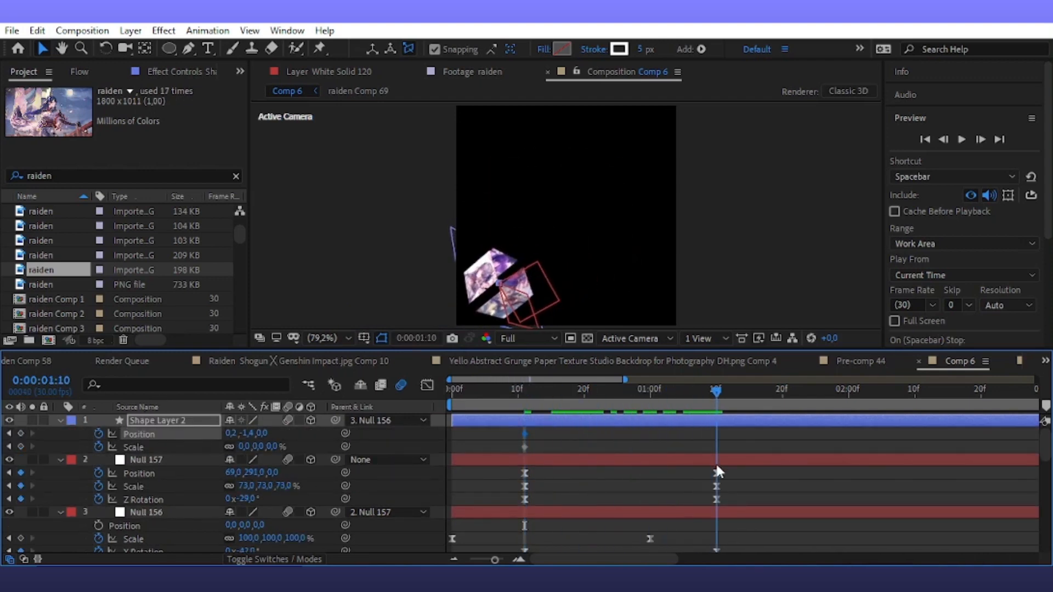
click(289, 443)
drag(272, 448, 222, 438)
key(ctrl+z)
key(ctrl+z)
click(661, 430)
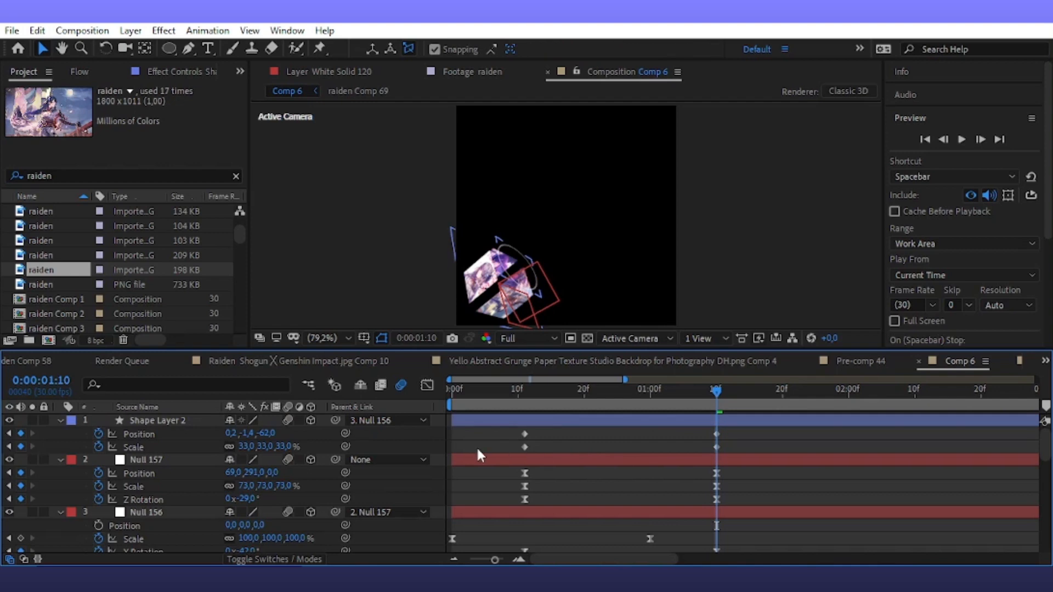
Step: Set Shape Layer 2's stroke width to 15 px
click(588, 420)
click(645, 48)
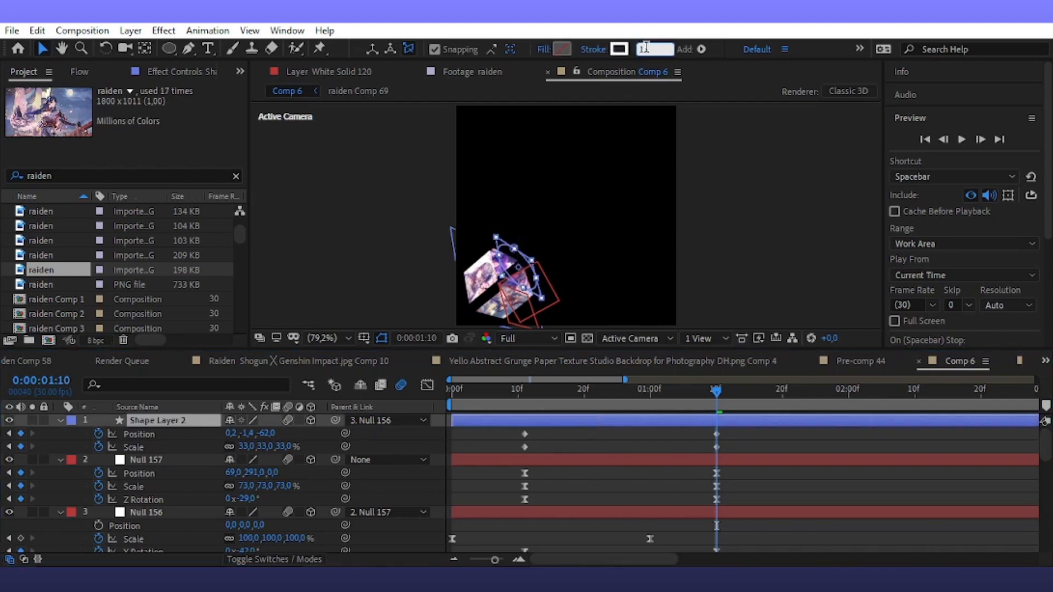
click(822, 146)
Step: Duplicate Shape Layer 2 and set the copy's Z Position to -97 and Scale to 43% at 01:10
click(594, 421)
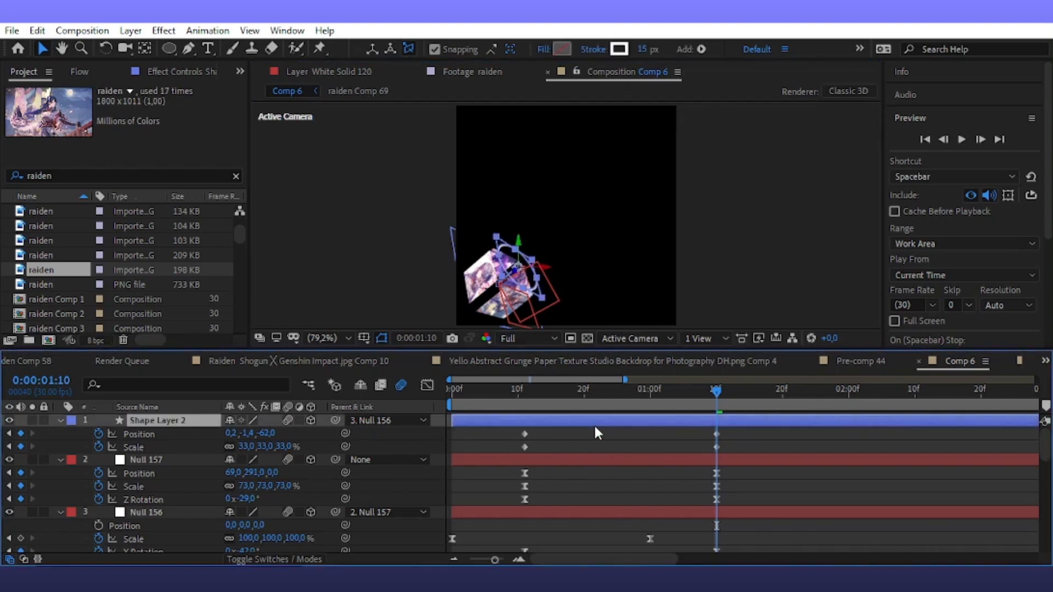
key(ctrl+d)
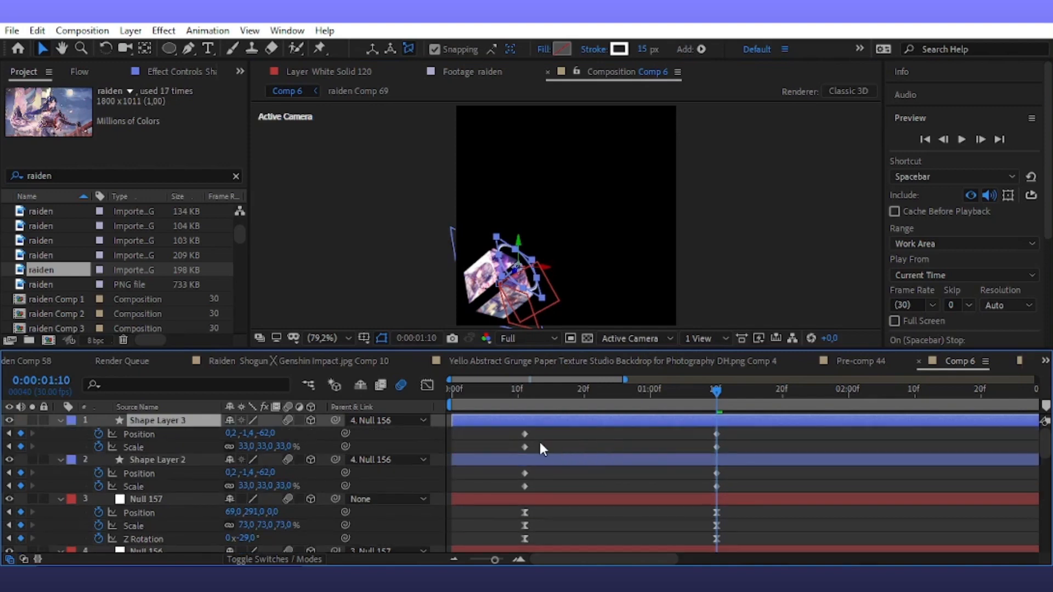
click(541, 449)
drag(286, 446, 244, 440)
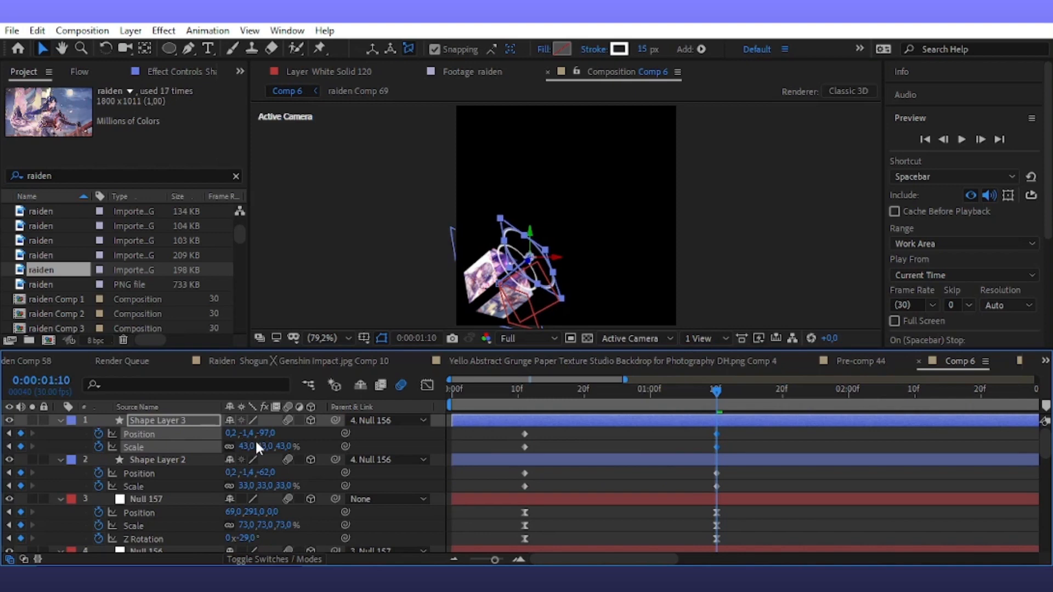
Step: Duplicate Shape Layer 3 and set the copy's Z Position to -137 and Scale to 59% at 01:10
click(588, 420)
key(ctrl+d)
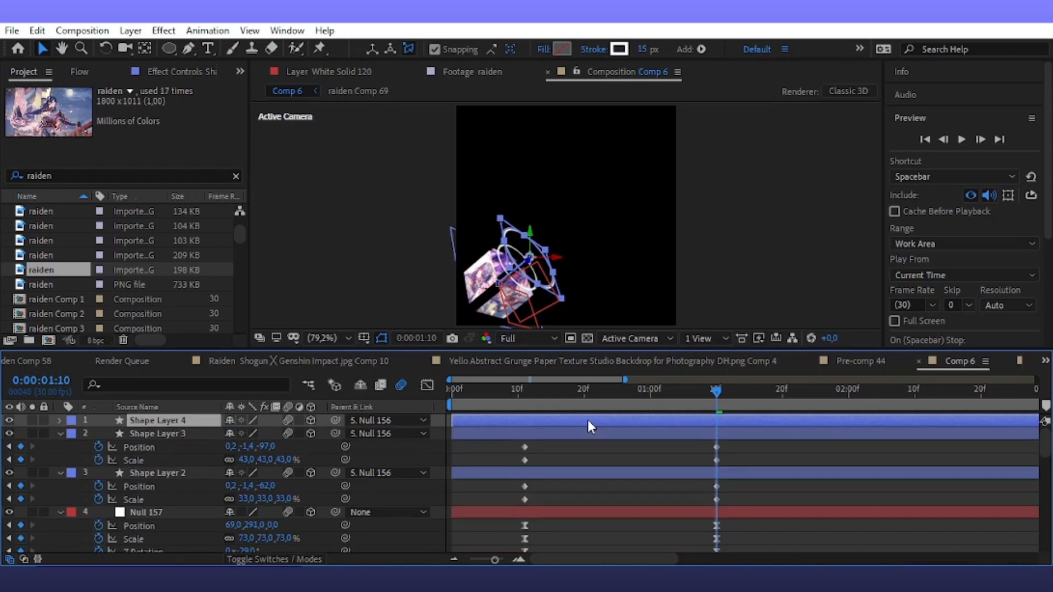
key(u)
mouse_move(287, 448)
mouse_down()
mouse_move(301, 449)
mouse_move(242, 436)
mouse_move(267, 447)
mouse_up()
Step: Duplicate Shape Layer 4 and set the copy's Z Position to -176 and Scale to 75% at 01:10
key(ctrl+d)
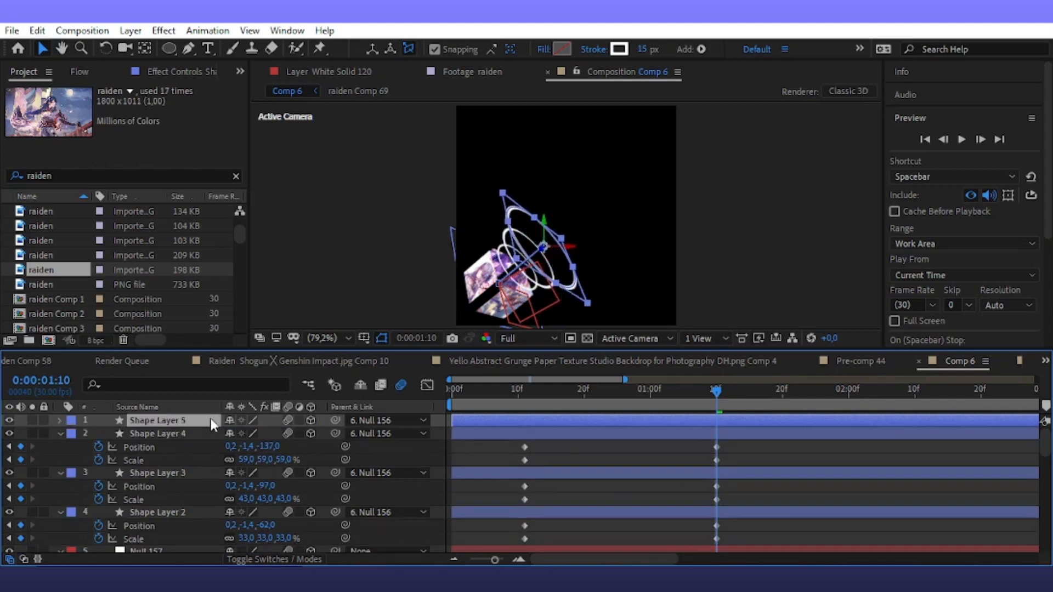
key(u)
drag(283, 446, 248, 436)
Step: Ease all four ring layers' Position and Scale keyframes, extending both speed graph handles inward for a sharp midway peak
drag(736, 437, 496, 469)
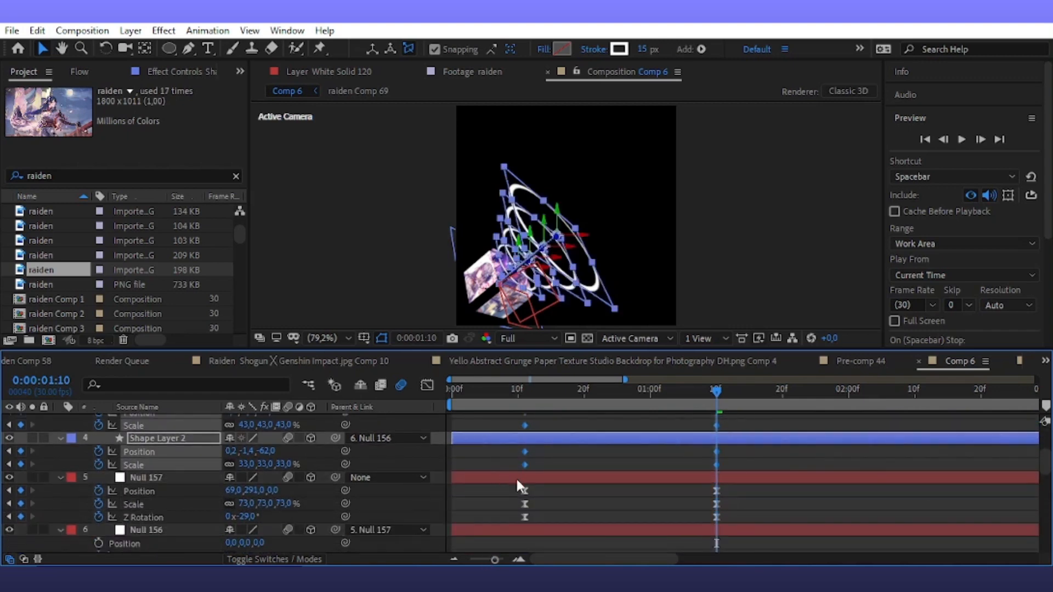
key(shift+F3)
click(547, 519)
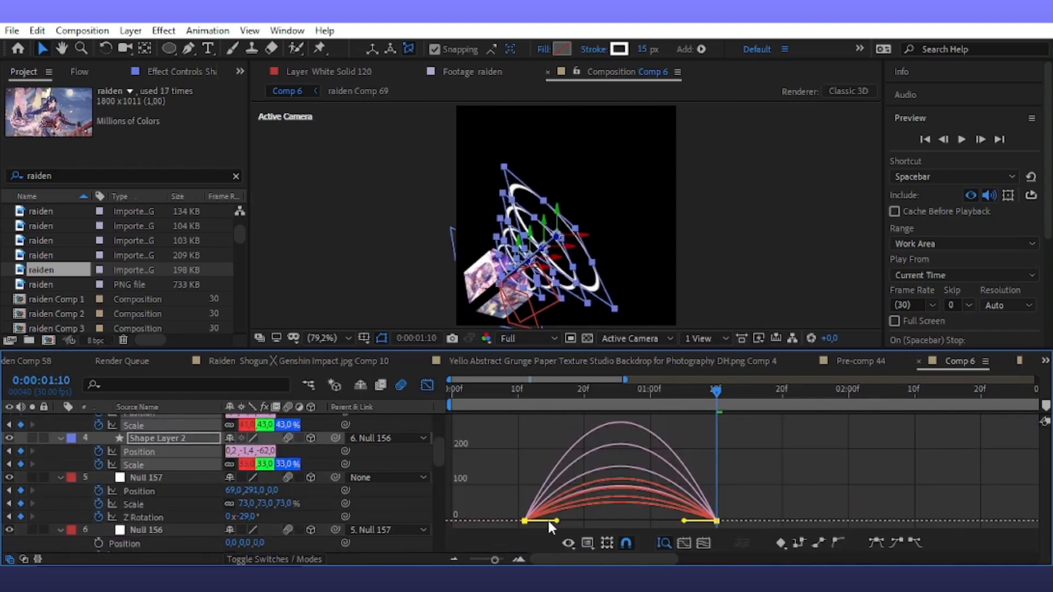
drag(557, 520, 605, 521)
drag(733, 505, 455, 557)
drag(692, 520, 638, 518)
Step: Preview the eased ring animation, then return to 01:10 and save the project
drag(705, 403, 565, 433)
key(space)
key(space)
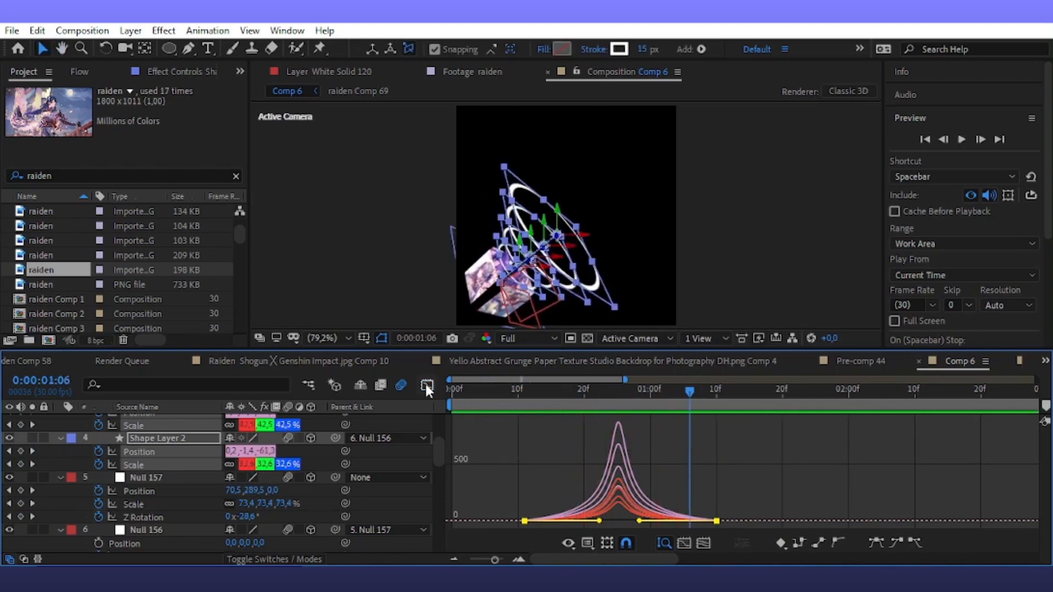
click(427, 385)
click(714, 413)
click(735, 269)
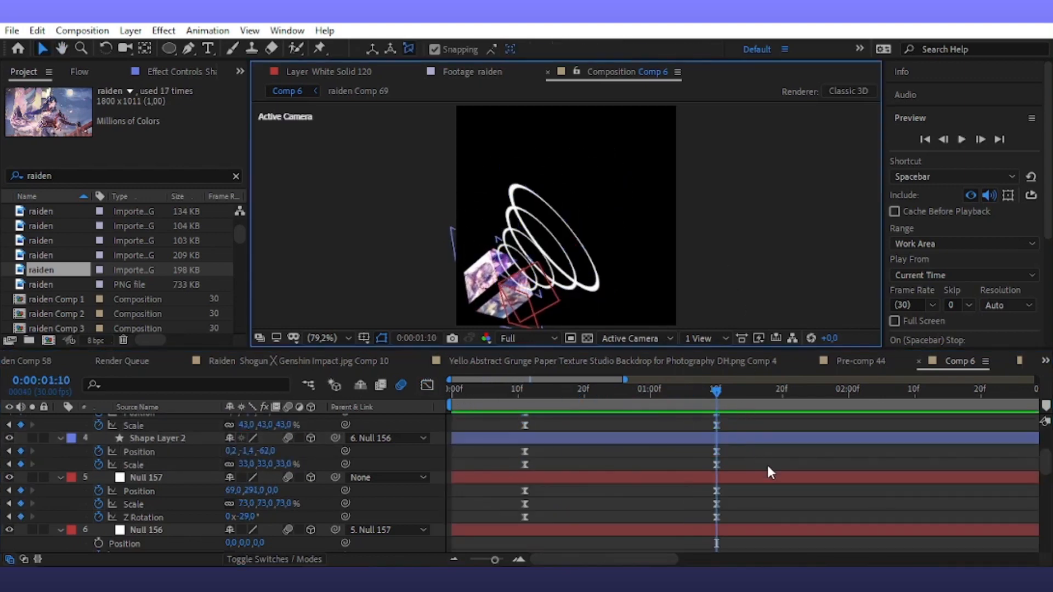
key(ctrl+s)
Step: Adjust Null 156's rotation at 01:10 so the rings open up toward the camera, and save the project
scroll(230, 490, down, 2)
drag(235, 503, 261, 494)
click(760, 481)
scroll(760, 481, up, 5)
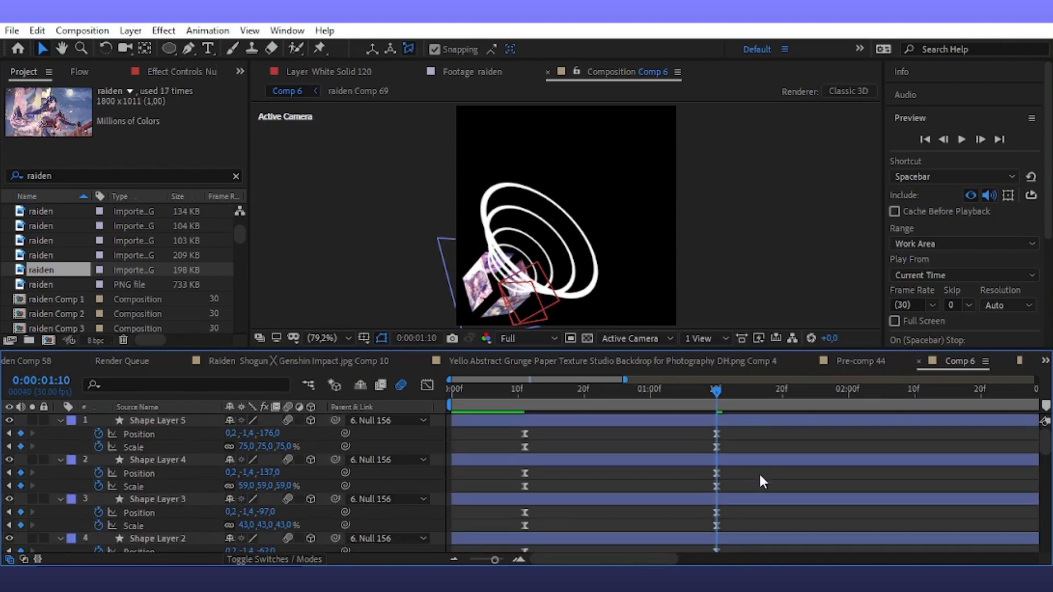
key(ctrl+s)
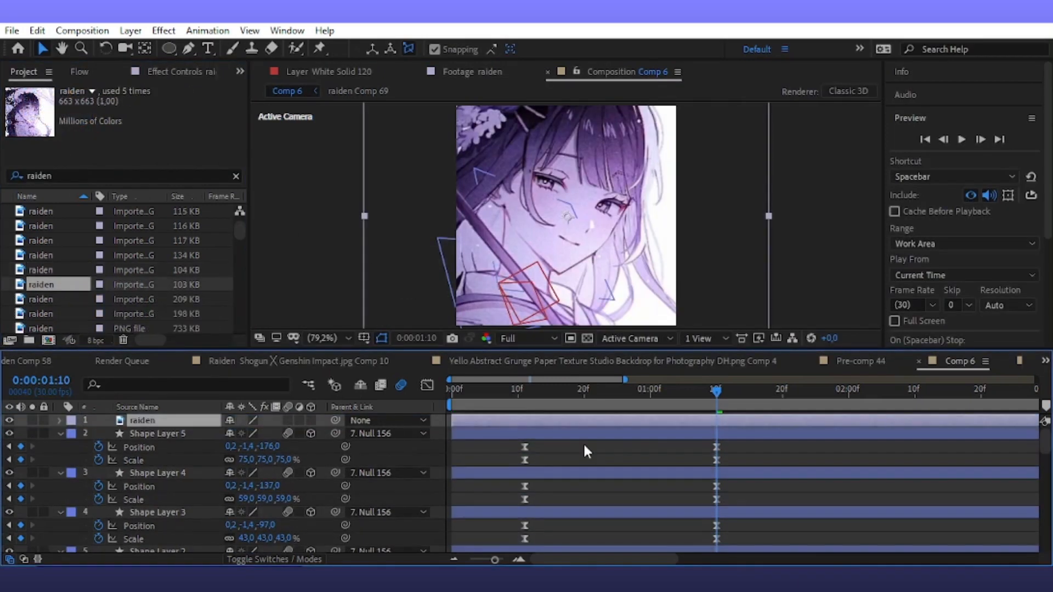
Step: Scale the raiden image layer to 54%, pre-compose it, and open the resulting composition
key(s)
drag(279, 433, 254, 433)
right_click(540, 421)
click(587, 498)
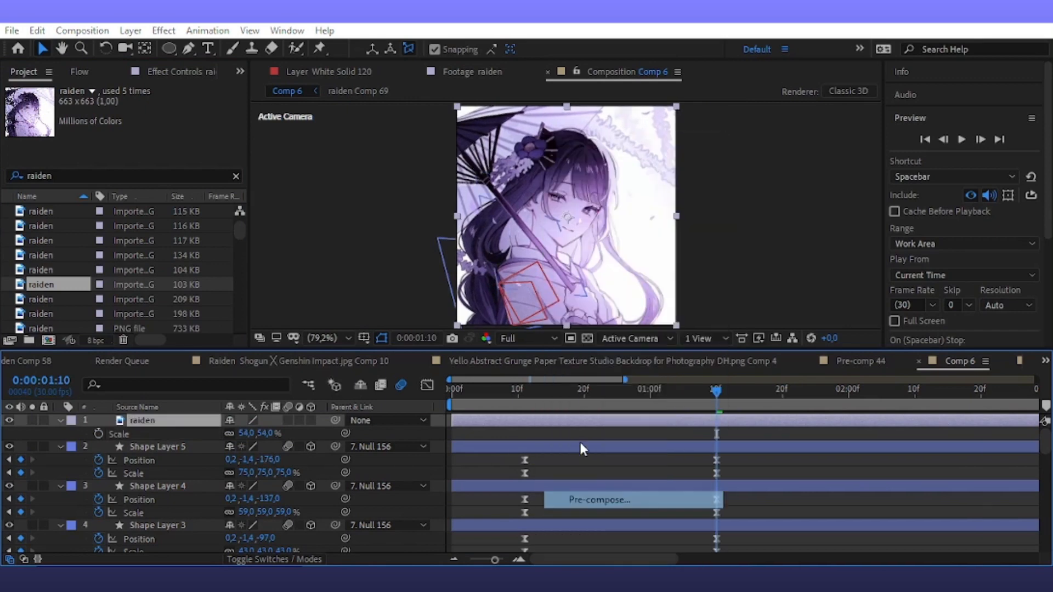
key(Return)
double_click(533, 423)
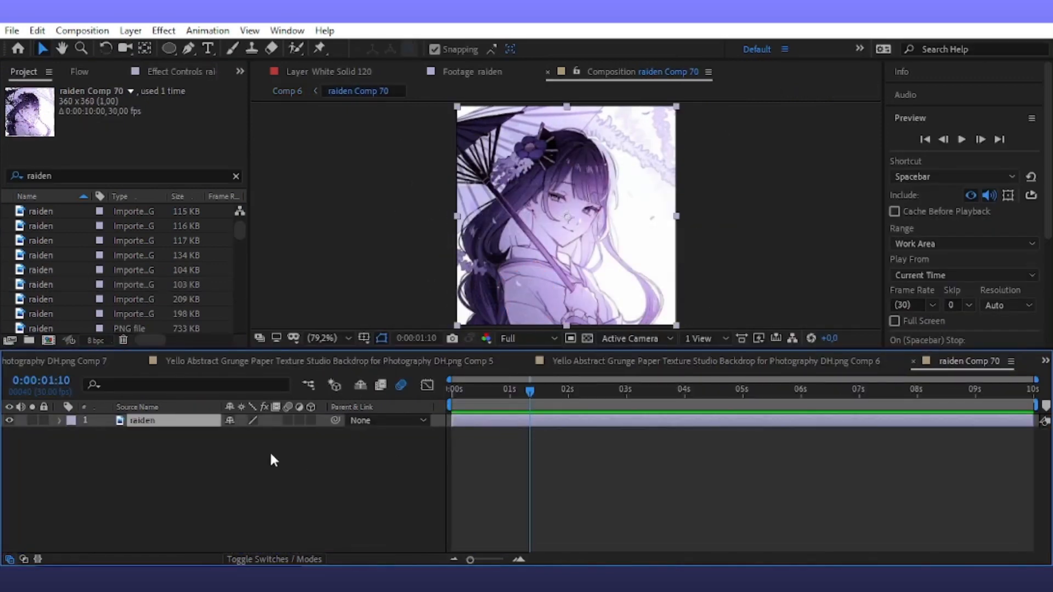
Step: Set the raiden image's scale to 54.5% inside raiden Comp 70
click(275, 436)
text(54,5)
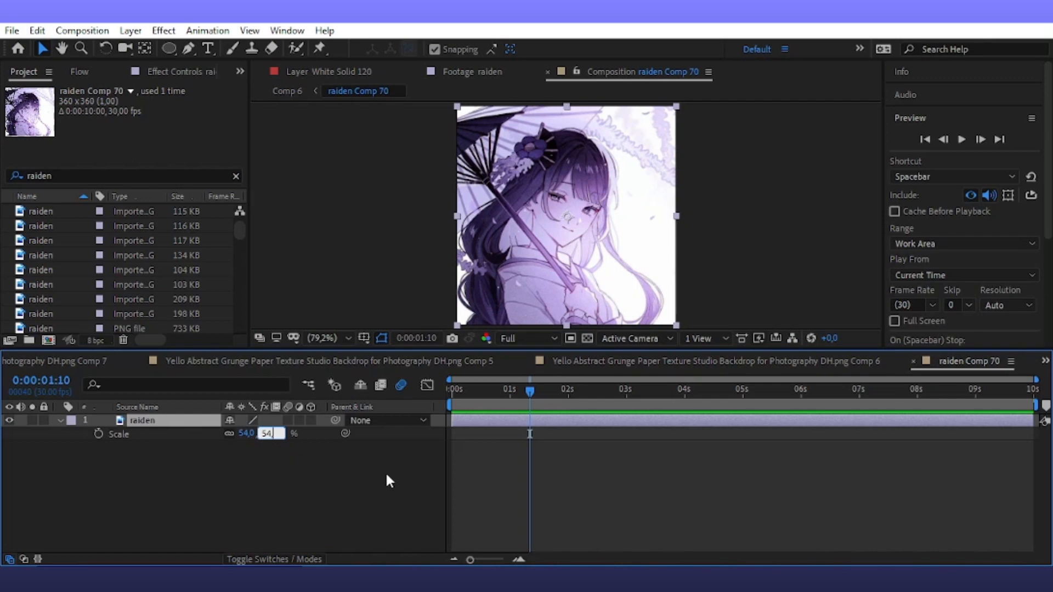
click(385, 472)
Step: Draw an unfilled rectangle with a 15 px white stroke around the full frame of raiden Comp 70 as a border
click(130, 30)
mouse_move(143, 47)
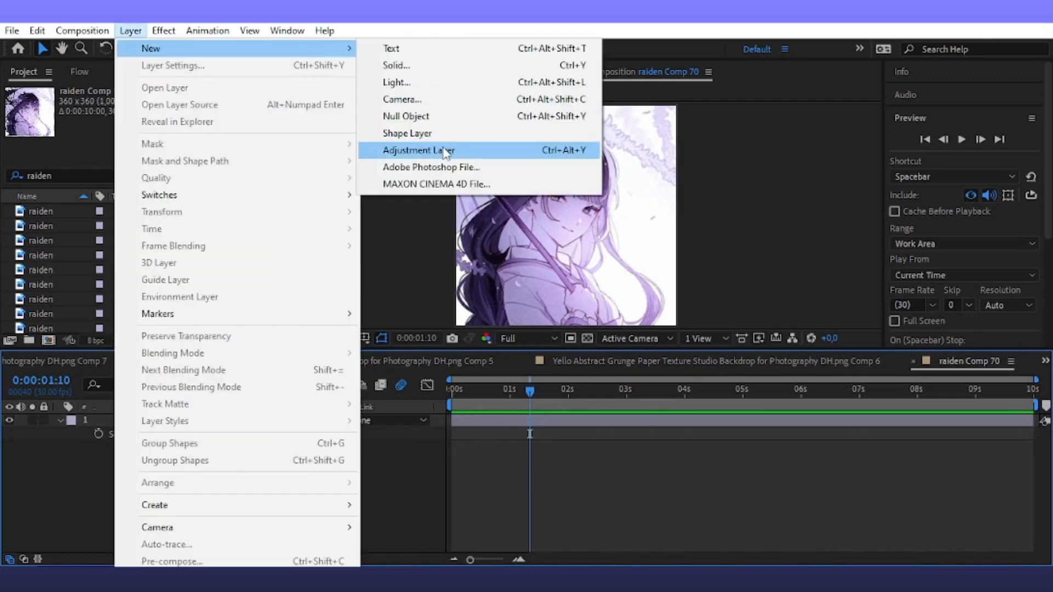
click(435, 78)
drag(163, 48, 229, 49)
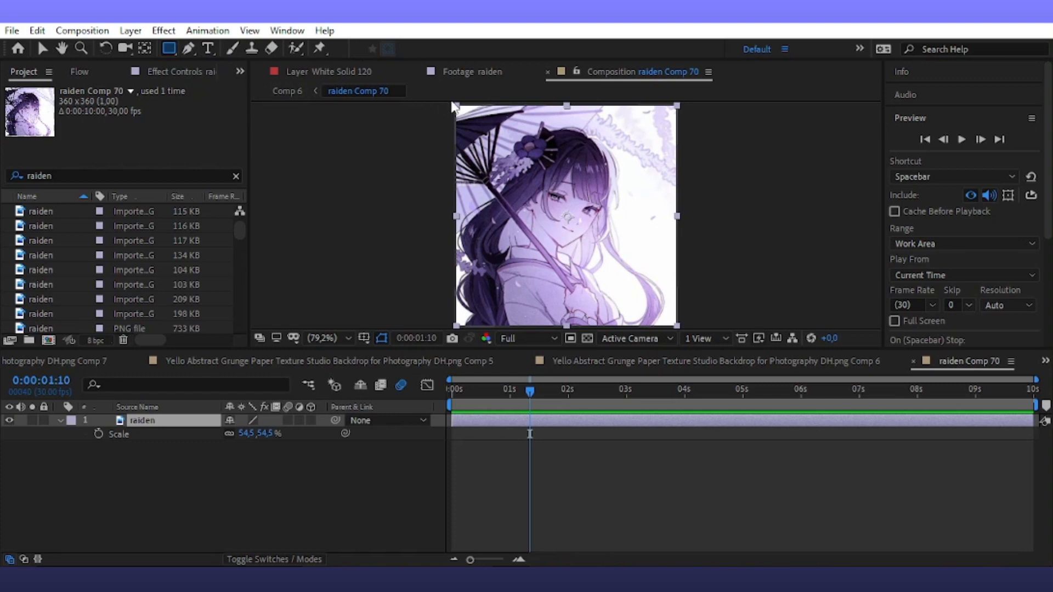
click(499, 447)
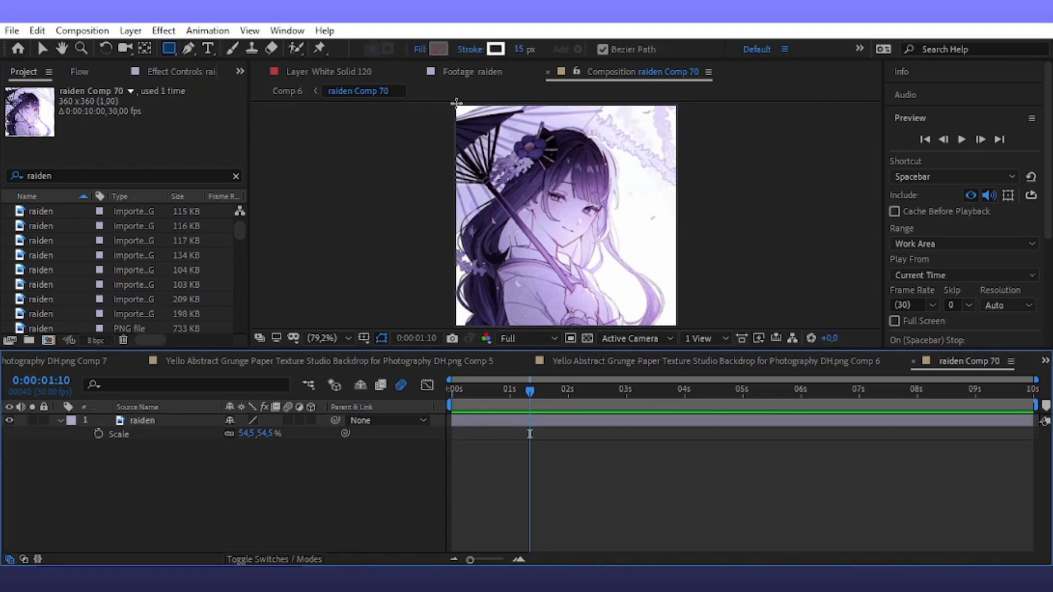
mouse_move(456, 104)
mouse_down()
mouse_move(592, 273)
mouse_move(678, 327)
mouse_up()
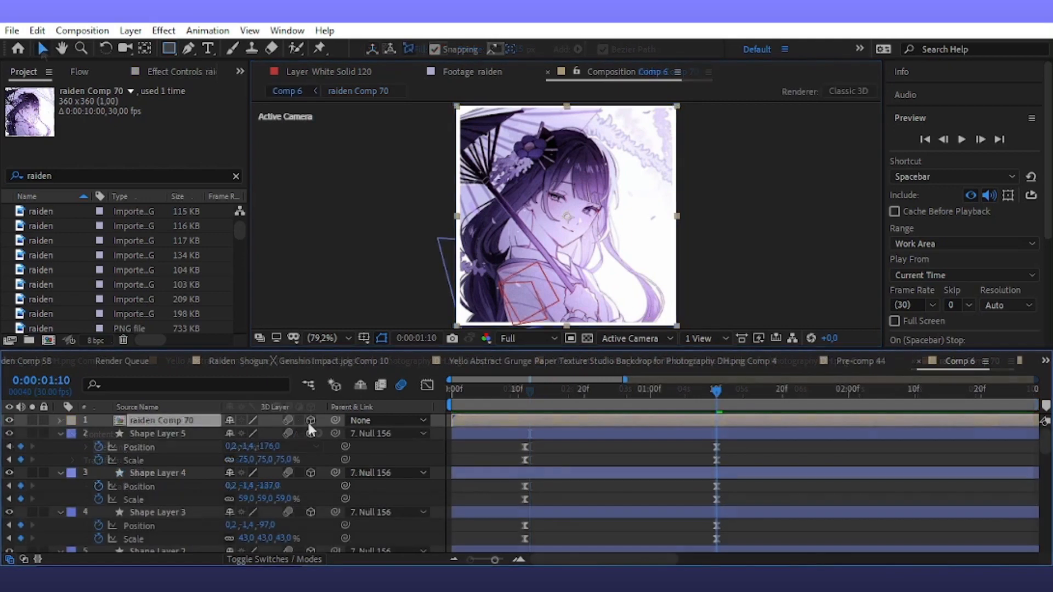
Step: Make raiden Comp 70 a 3D layer in Comp 6, change its label to pink, and save the project
click(71, 420)
click(105, 212)
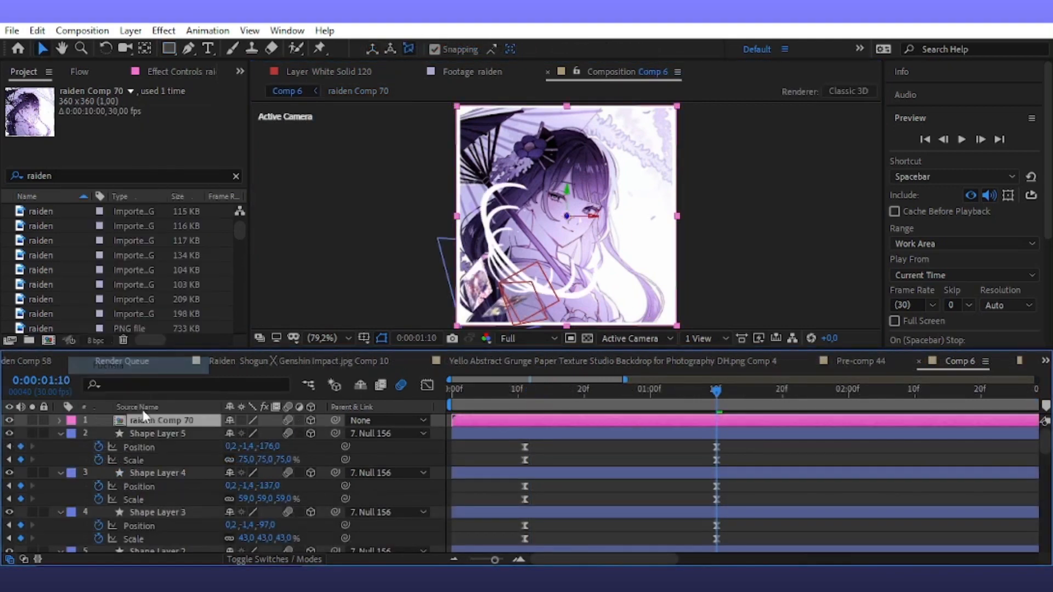
key(ctrl+s)
Step: Switch the viewer to Custom View 1 and duplicate the raiden Comp 70 layer five times
click(639, 339)
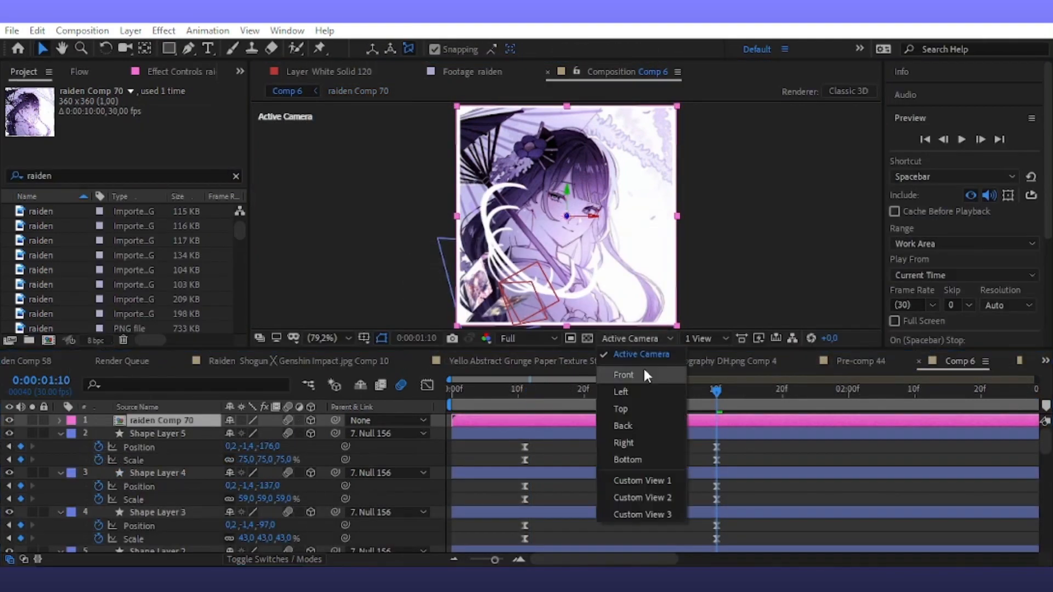
click(622, 474)
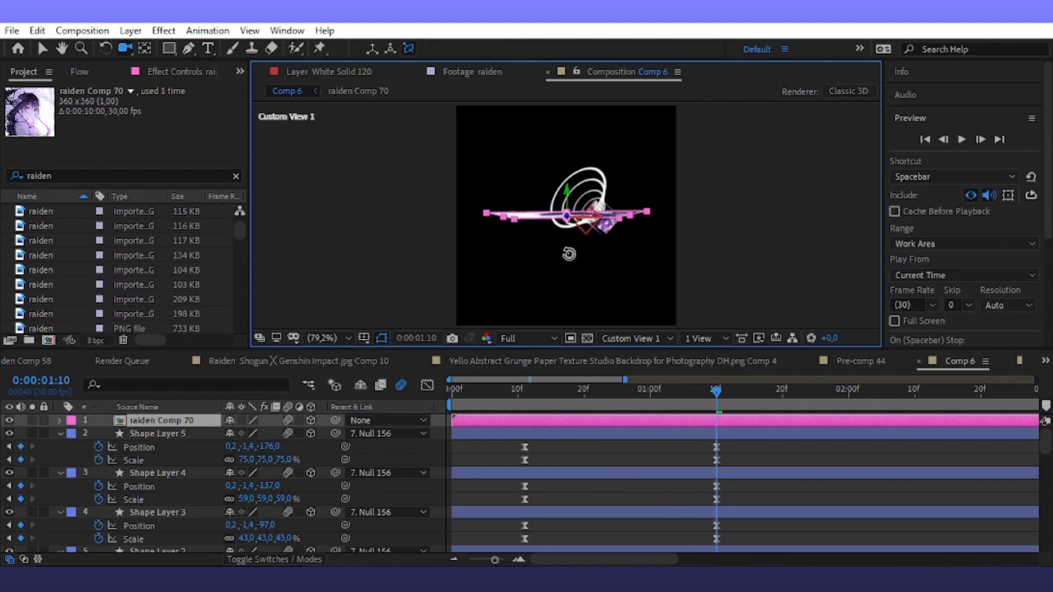
drag(569, 254, 652, 163)
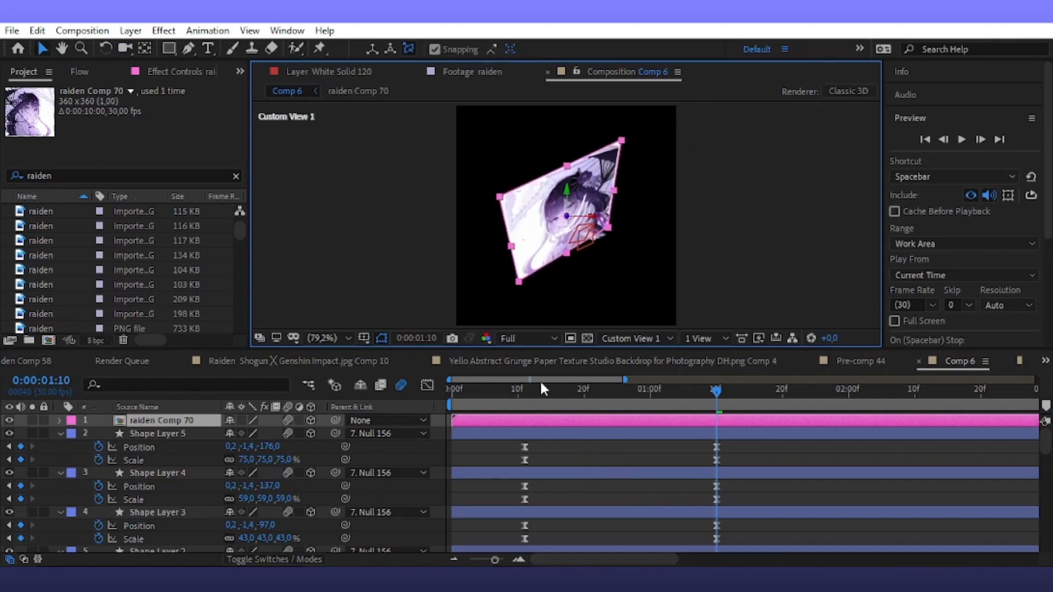
key(ctrl+d)
key(ctrl+d)
key(ctrl+d)
key(ctrl+d)
key(ctrl+d)
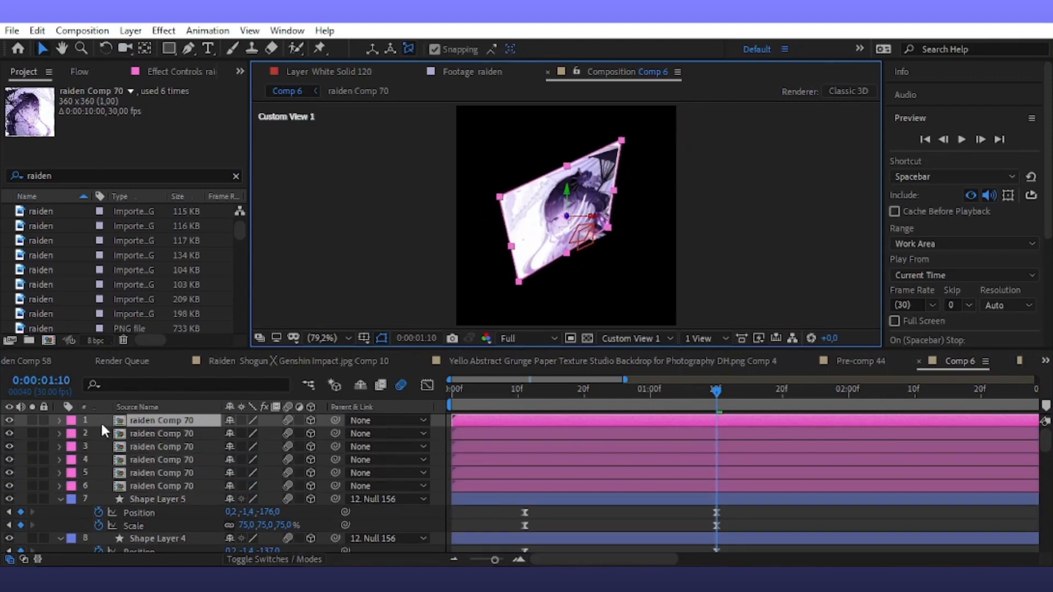
Step: Set the Z Position of raiden Comp 70 layer 1 to 180 and of layer 2 to -180
key(p)
click(285, 434)
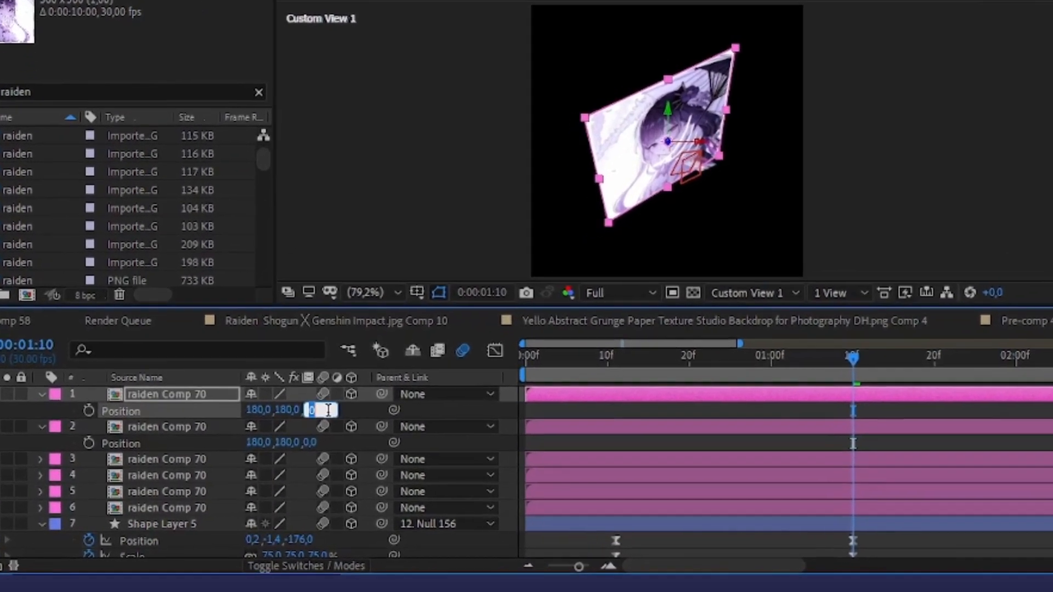
text(180)
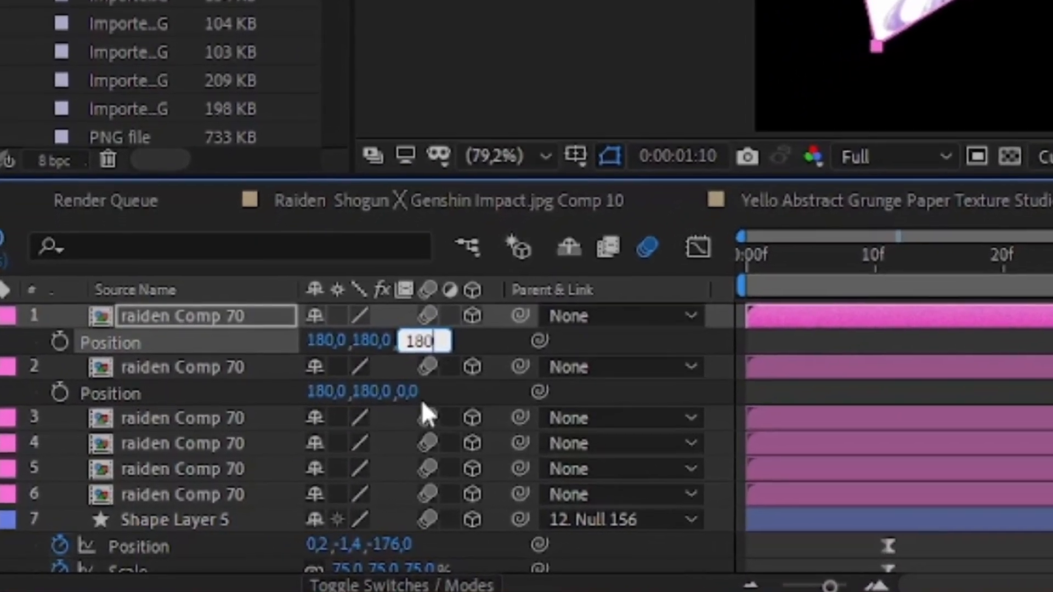
click(310, 442)
text(-18)
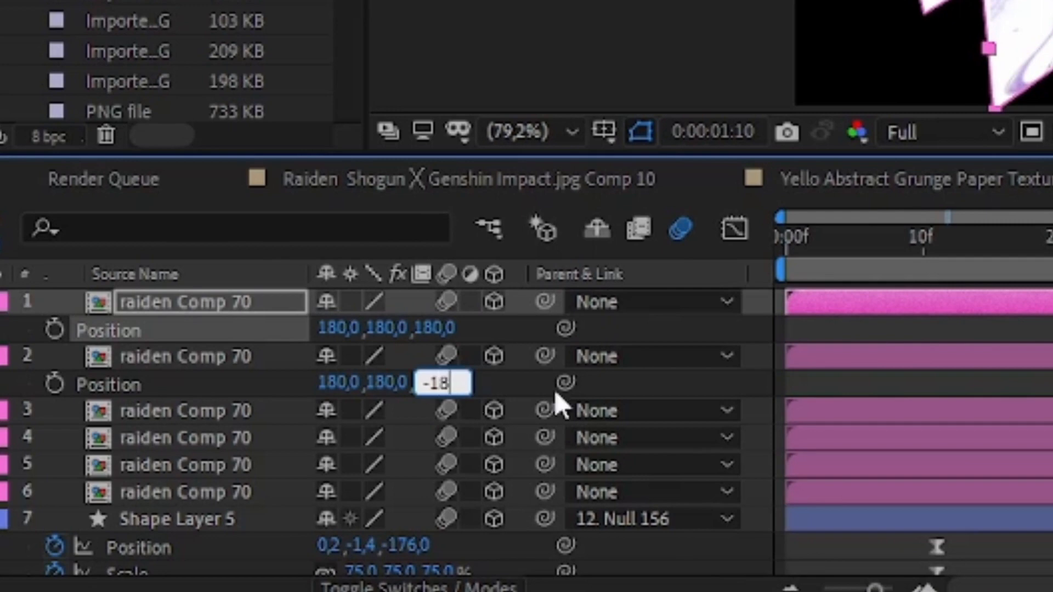
text(0)
click(908, 390)
Step: Set the Y Rotation of raiden Comp 70 layers 3 and 4 to 90°
click(55, 416)
click(68, 437)
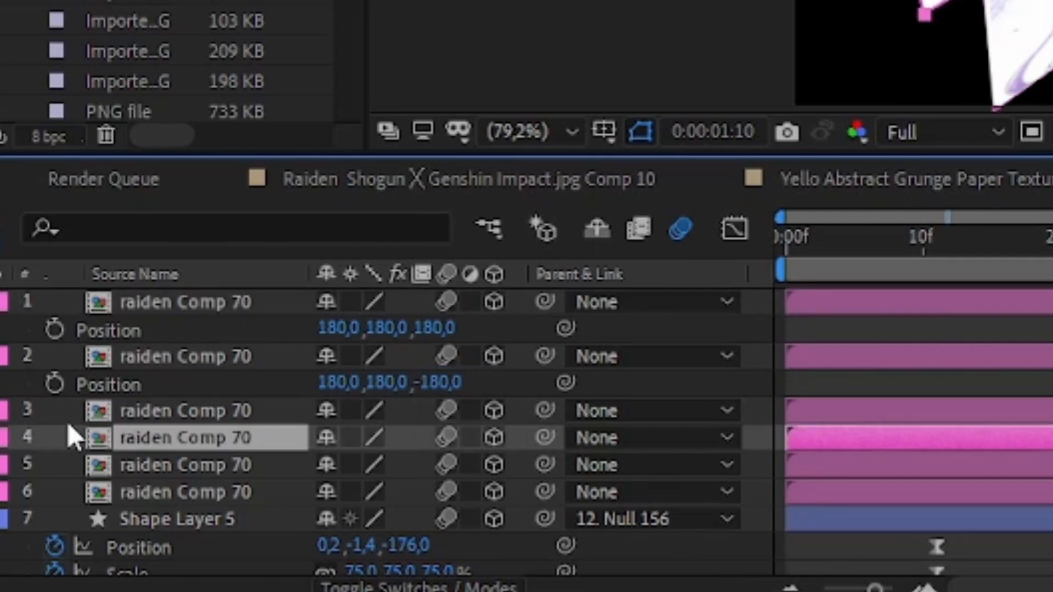
shift+click(110, 412)
key(r)
click(363, 492)
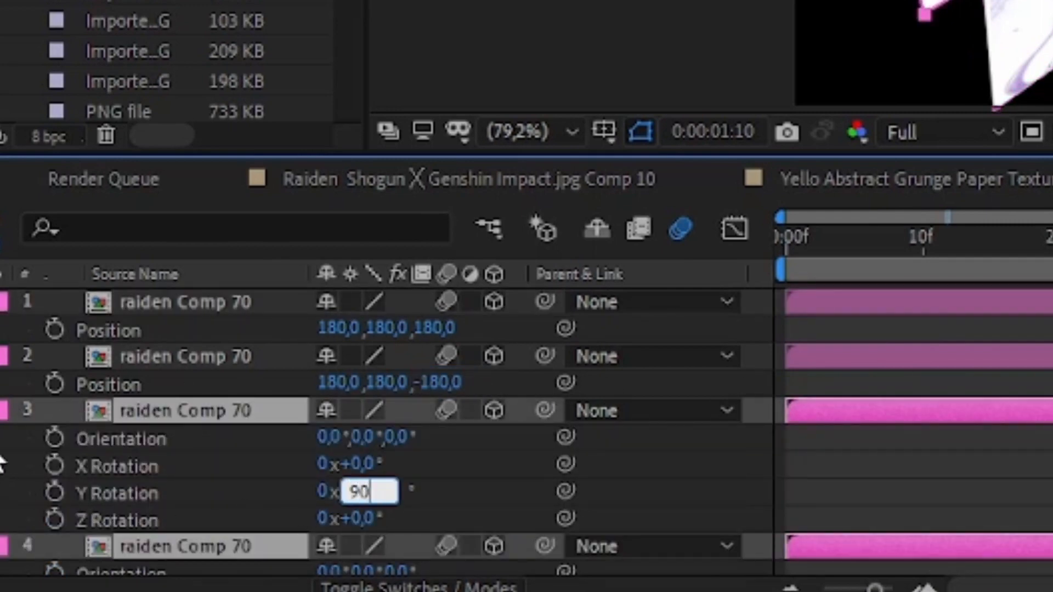
key(Return)
key(r)
Step: Set the X Position of raiden Comp 70 layer 3 to 0 and of layer 4 to 360
key(p)
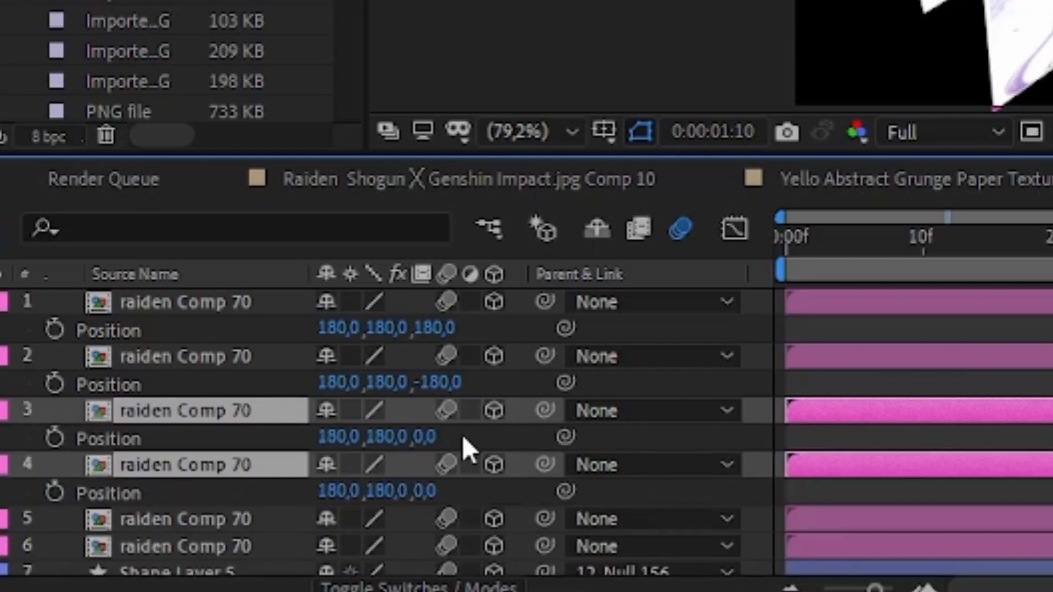
click(463, 436)
click(328, 434)
text(0)
click(334, 485)
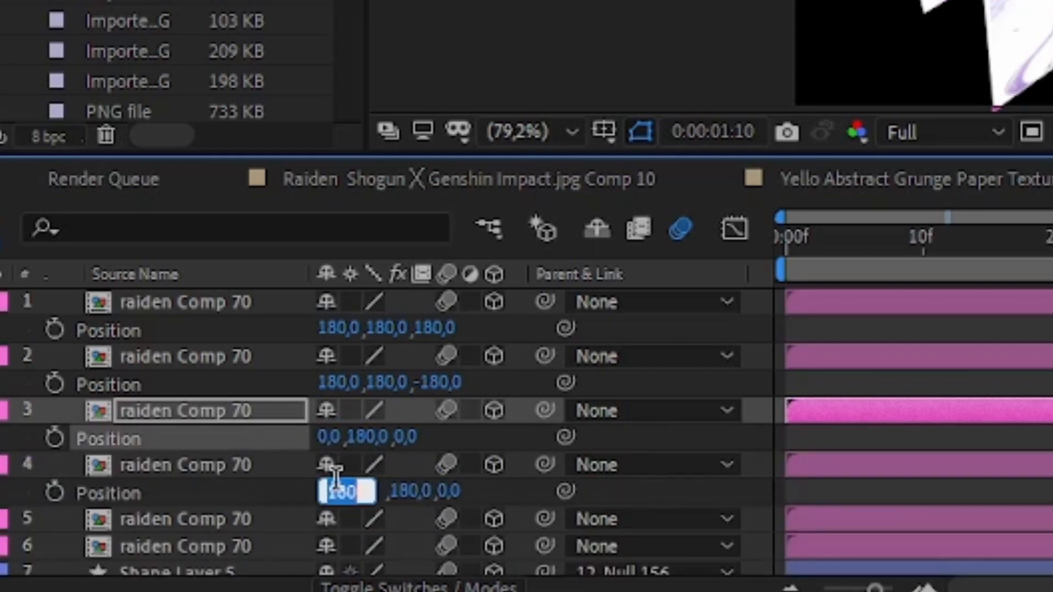
click(199, 463)
scroll(165, 463, down, 1)
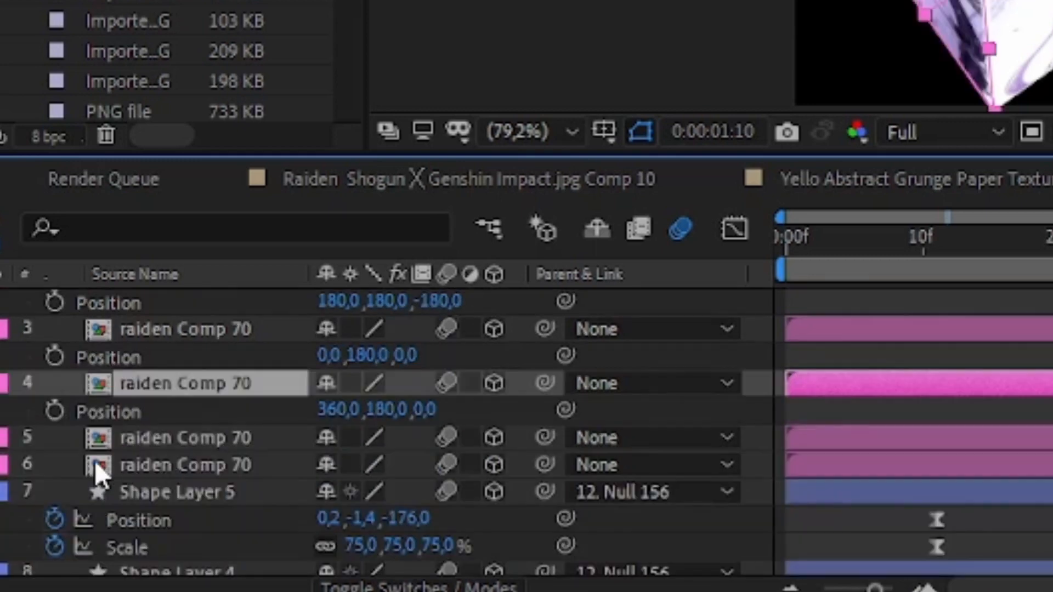
Step: Set the X Rotation of raiden Comp 70 layers 5 and 6 to 90°
drag(66, 440, 94, 462)
key(r)
click(363, 491)
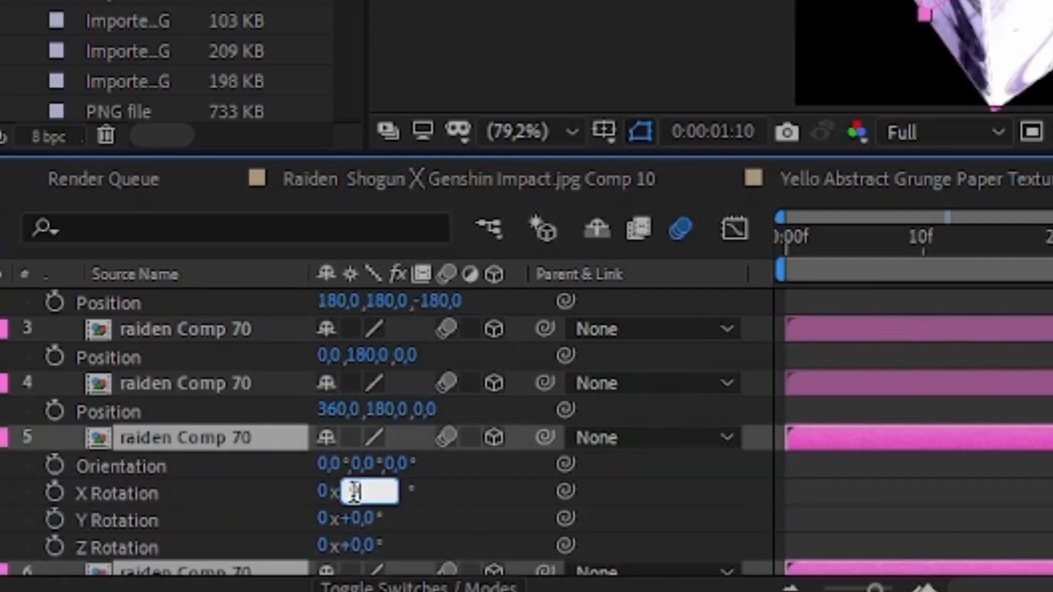
text(90)
key(Return)
key(r)
Step: Set the Y Position of raiden Comp 70 layer 5 to 0 and of layer 6 to 360
click(169, 471)
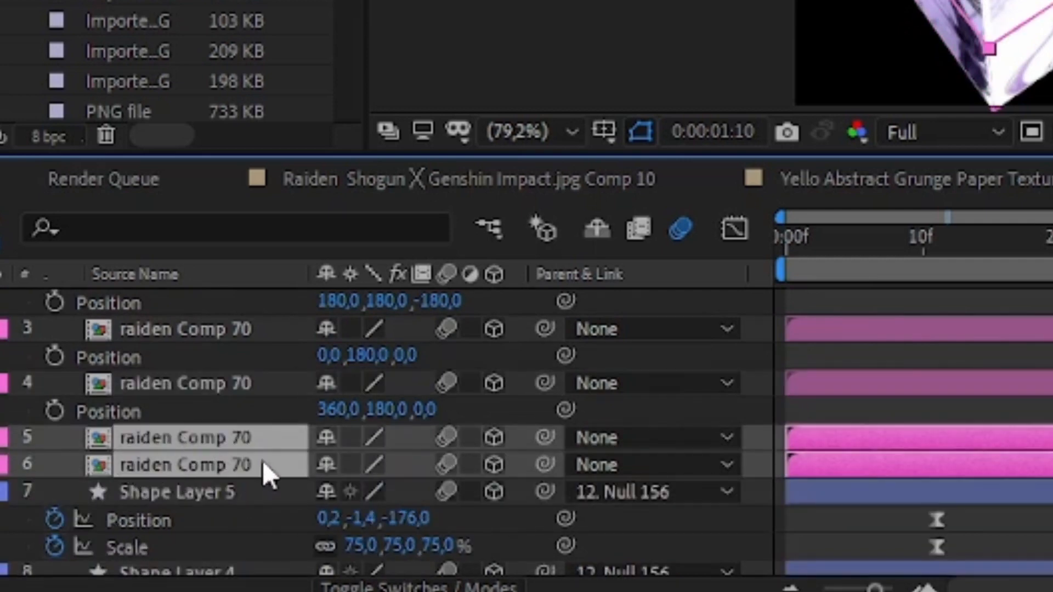
key(p)
click(468, 463)
text(0)
click(396, 518)
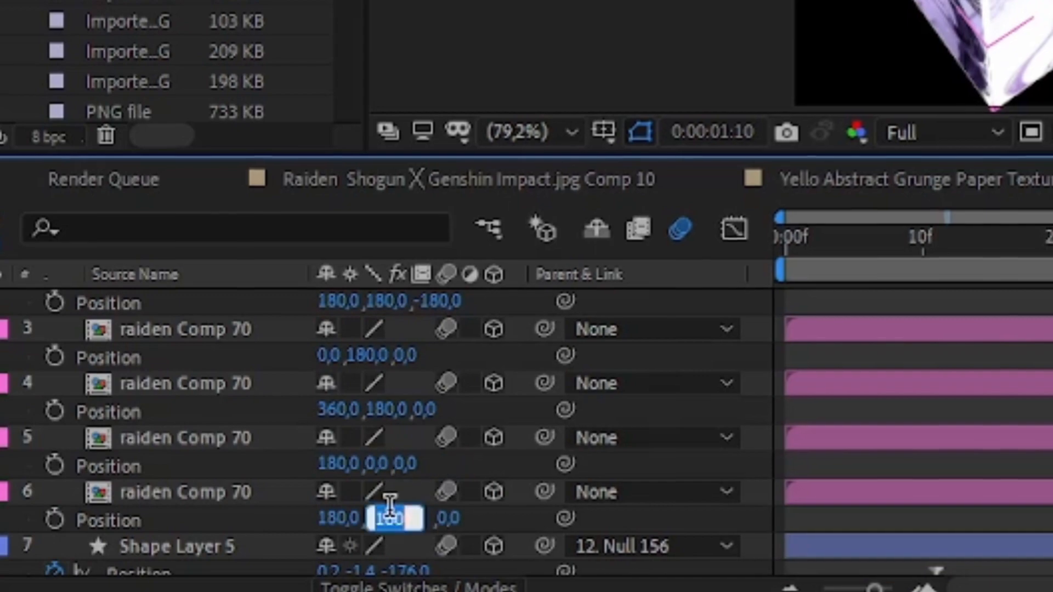
text(360)
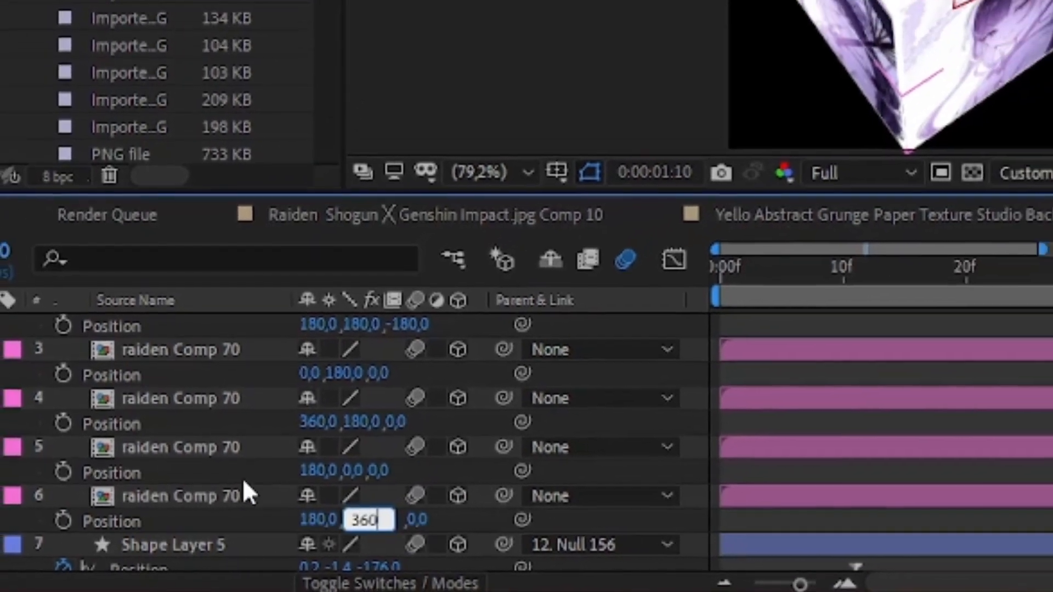
click(241, 480)
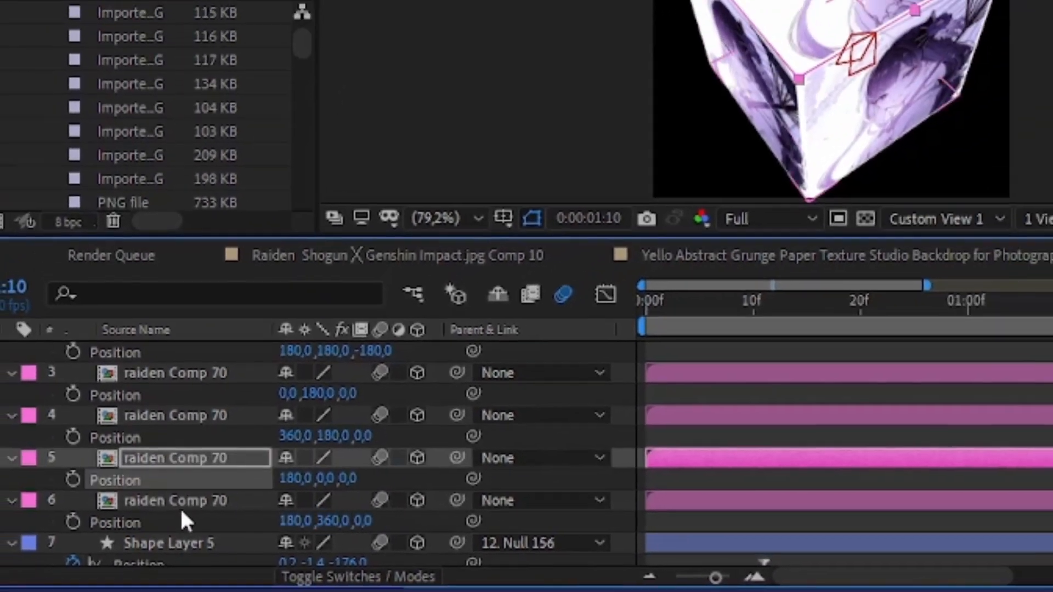
click(180, 499)
Step: Collapse the properties of all six raiden Comp 70 layers and deselect them
drag(70, 501, 146, 276)
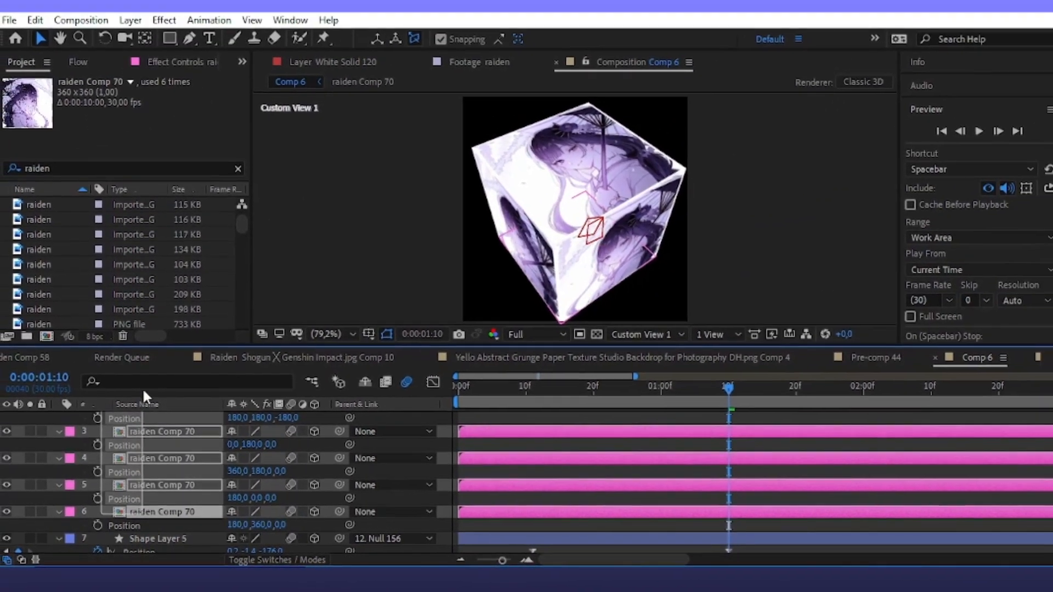
drag(143, 391, 143, 390)
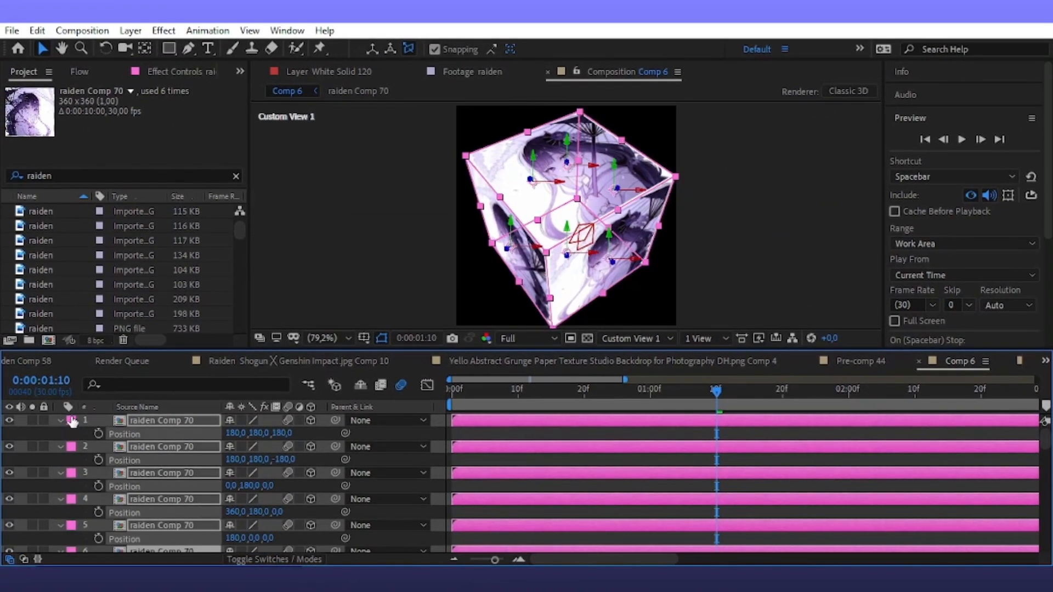
click(52, 419)
drag(88, 422, 126, 552)
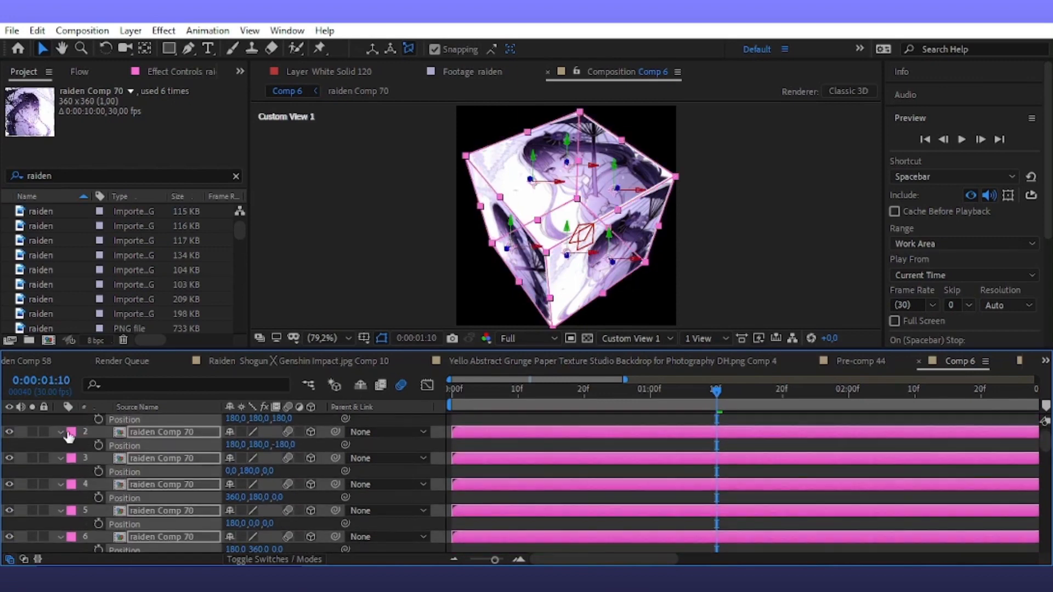
scroll(70, 432, up, 1)
click(60, 421)
click(317, 279)
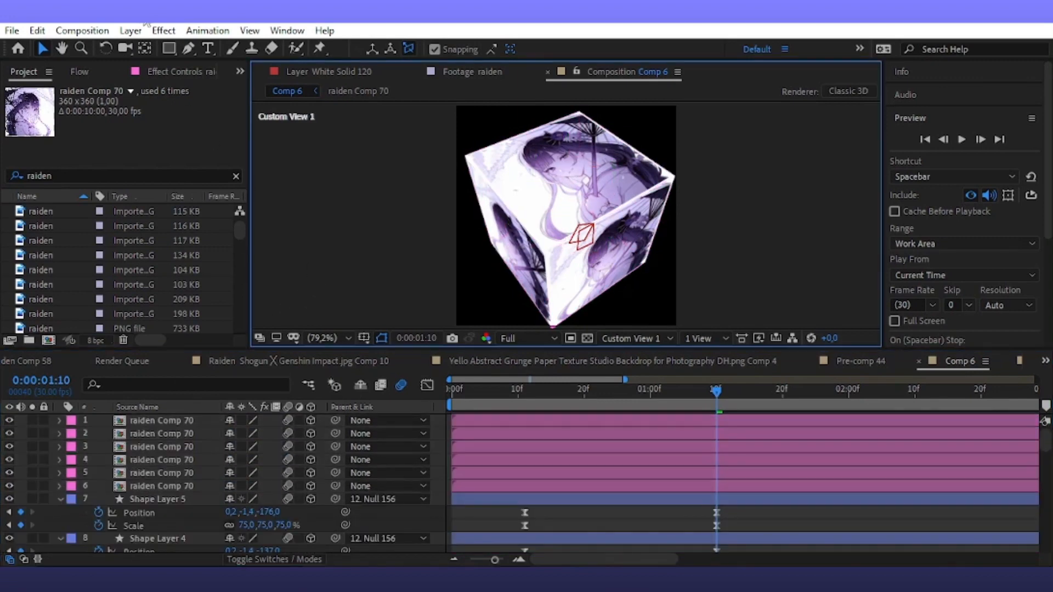
Step: Add a 3D null object and parent all six raiden Comp 70 cube faces to it
click(130, 31)
click(438, 116)
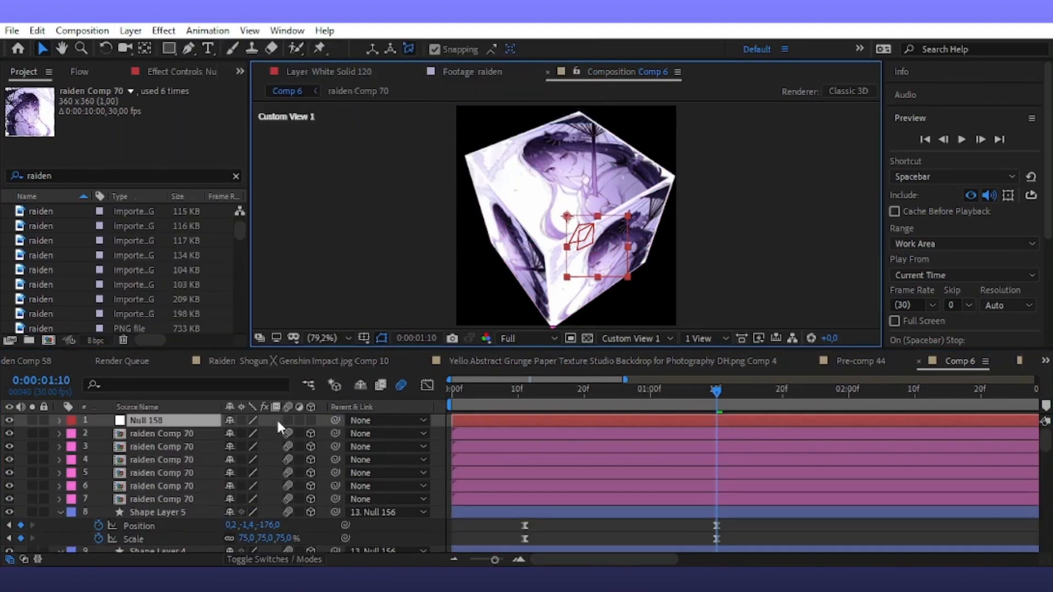
click(311, 419)
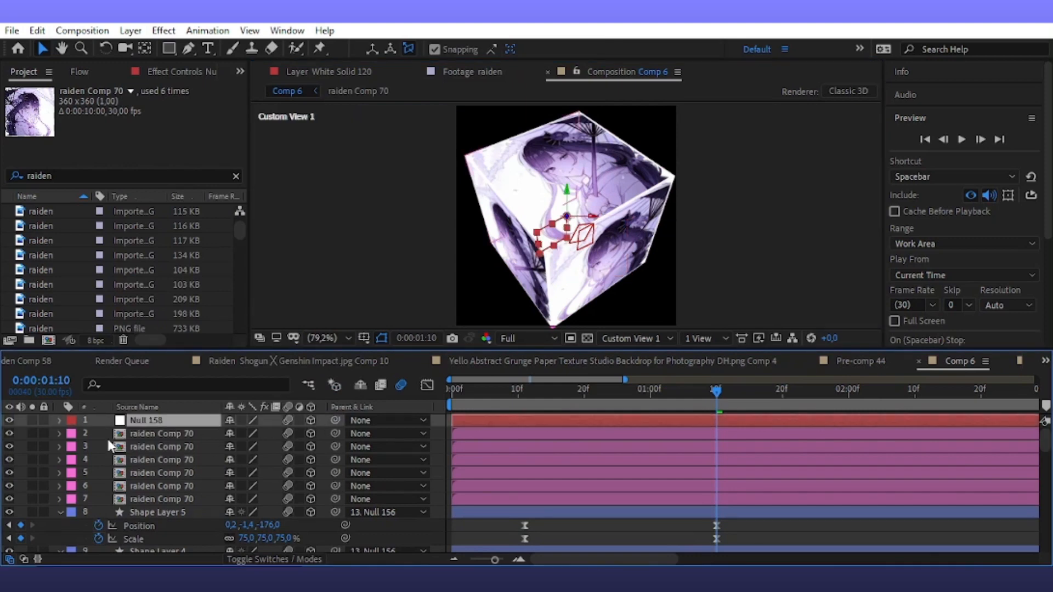
drag(134, 430, 172, 502)
drag(330, 436, 222, 421)
Step: In the Active Camera view, scale Null 158 to 46% and rotate and position the new cube in front of the rings
click(631, 339)
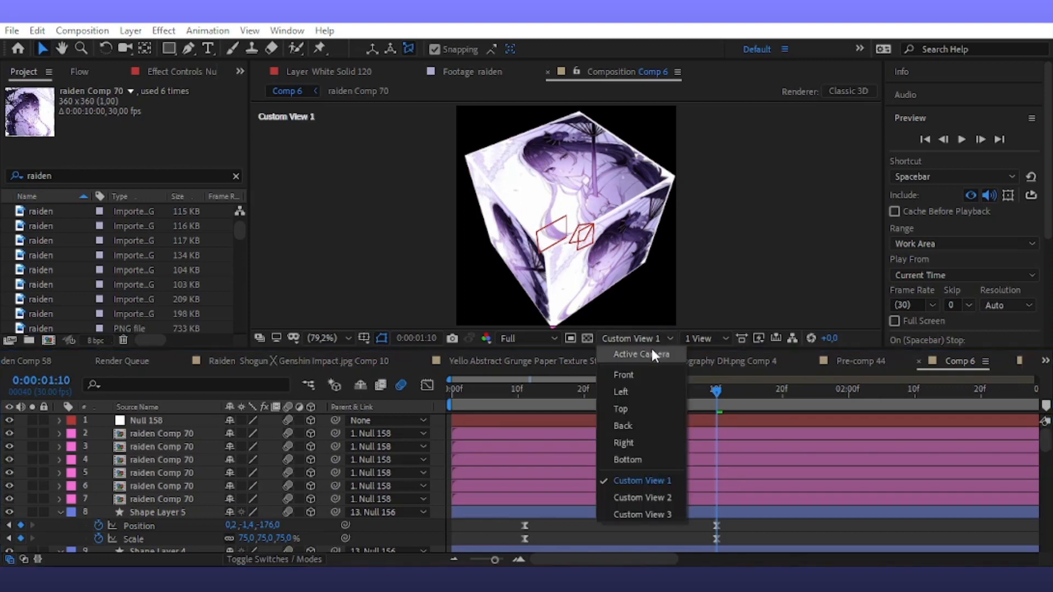
click(641, 353)
click(189, 421)
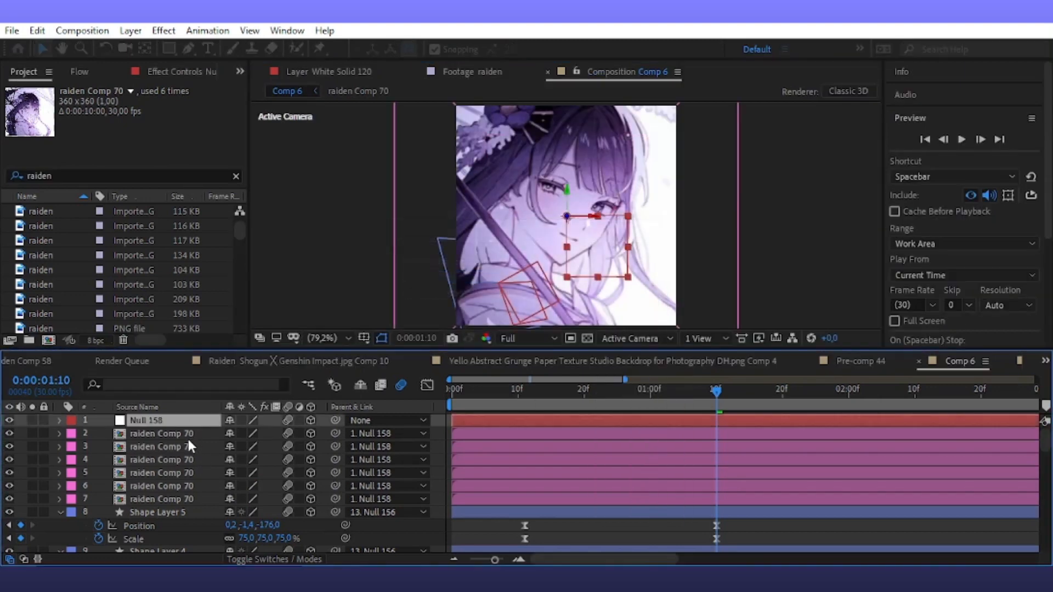
key(s)
drag(246, 432, 248, 472)
key(r)
drag(262, 458, 287, 435)
key(p)
key(s)
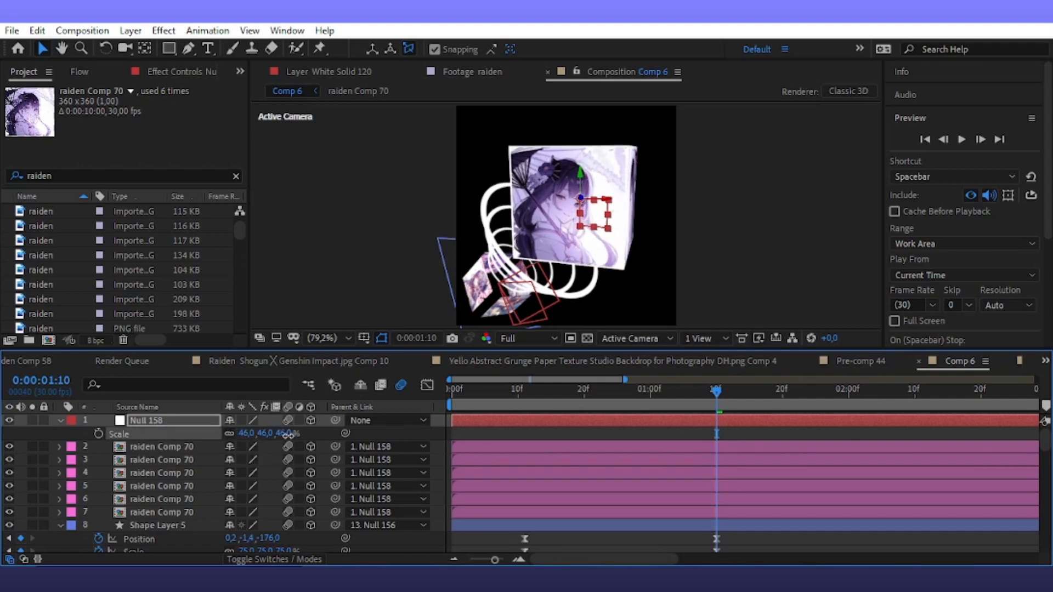
Step: Parent Null 158 to Null 156
click(370, 421)
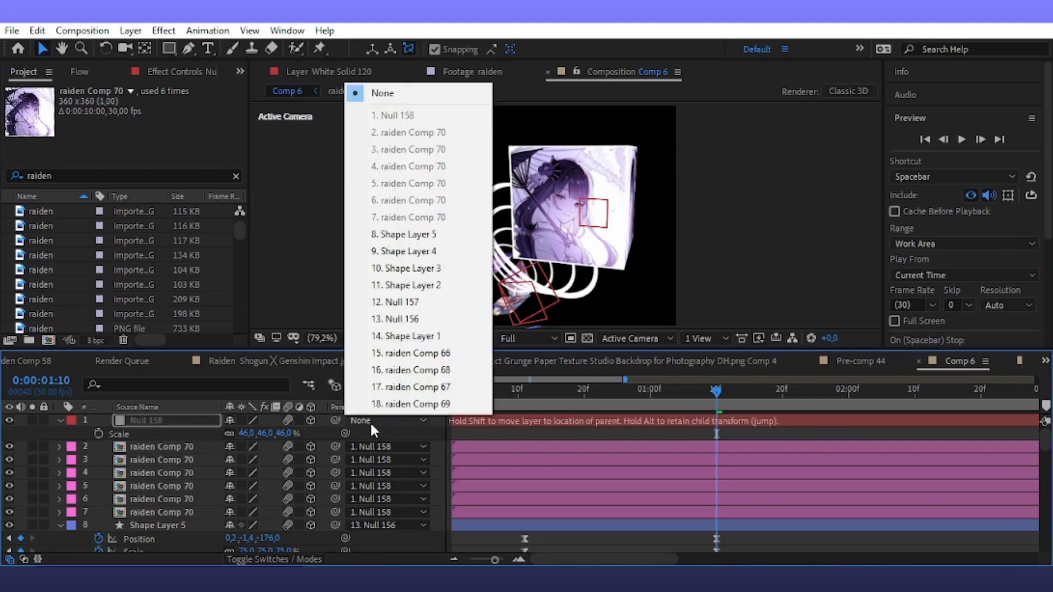
click(406, 319)
click(207, 423)
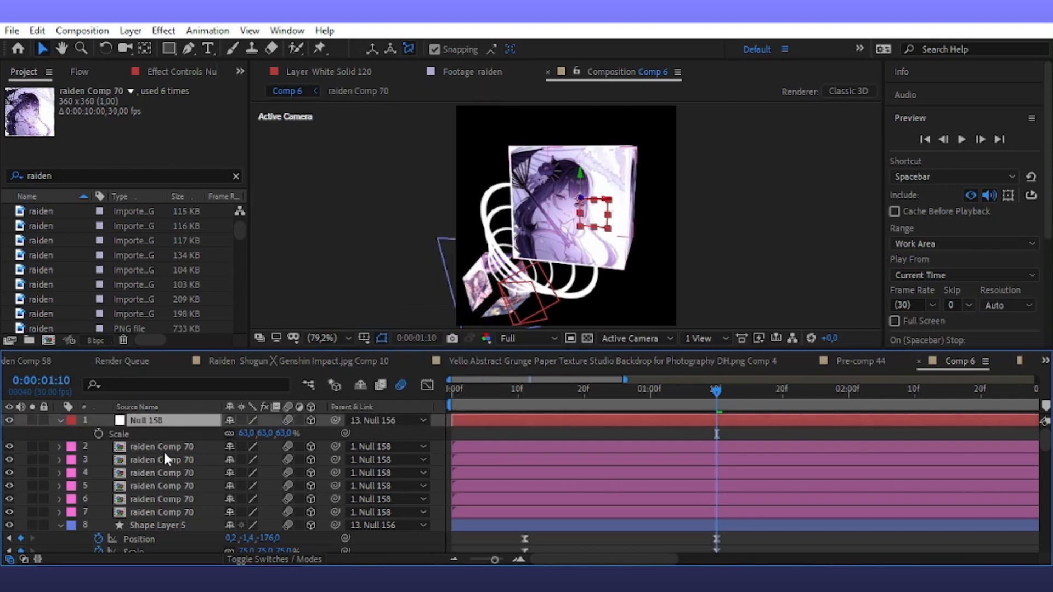
Step: Add keyframes for Null 158's Scale, X Rotation and Y Rotation at 0:00:01:10
key(s)
key(s)
click(99, 434)
key(r)
click(100, 448)
click(101, 460)
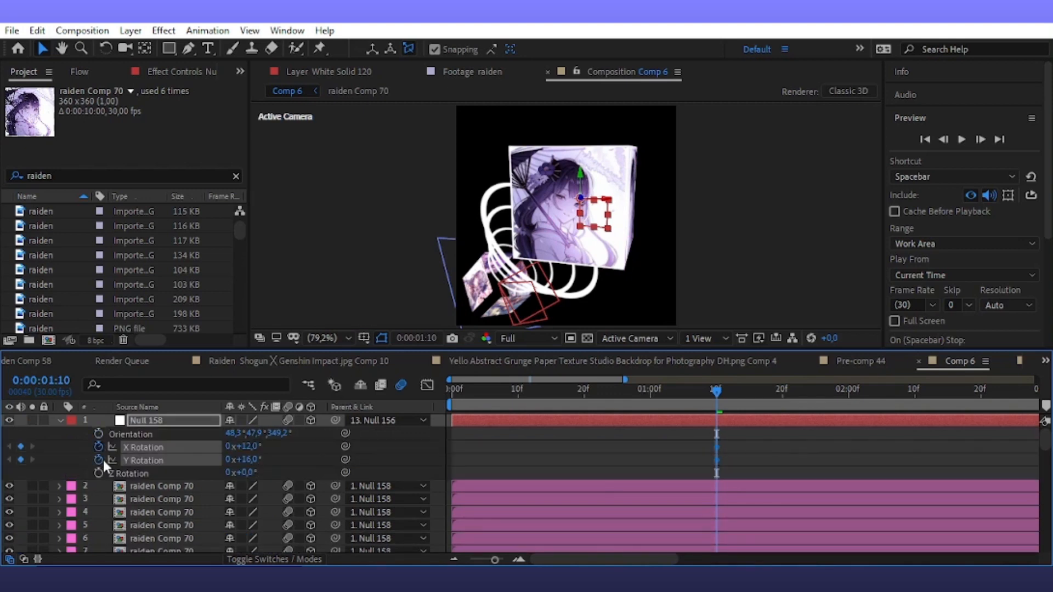
key(u)
scroll(709, 445, down, 3)
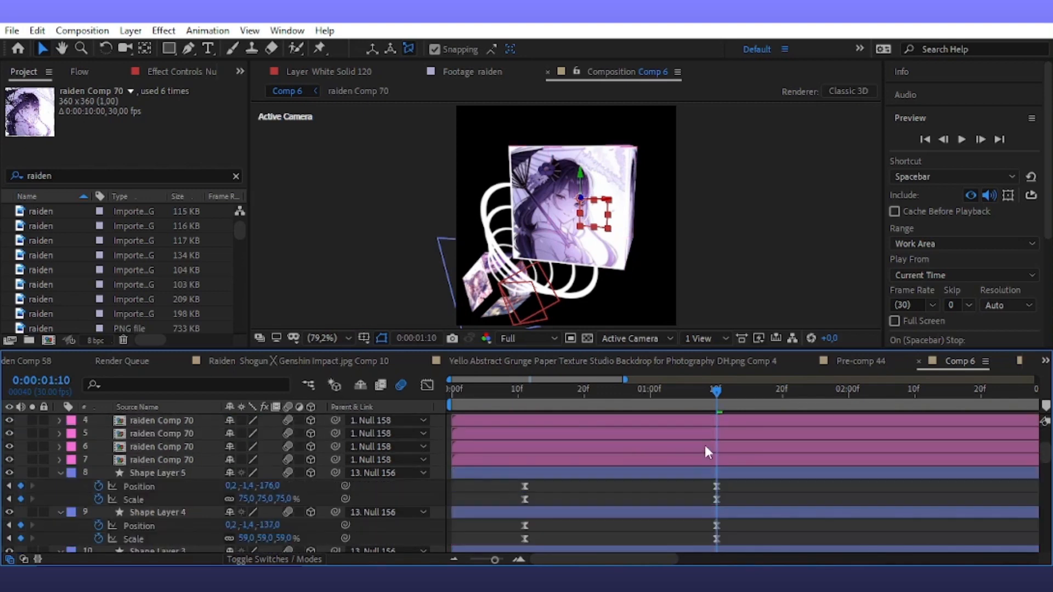
Step: Add a Position keyframe to Null 158 and align it with the scale and rotation keyframes at 0:00:01:10
drag(657, 390, 617, 391)
scroll(609, 422, up, 3)
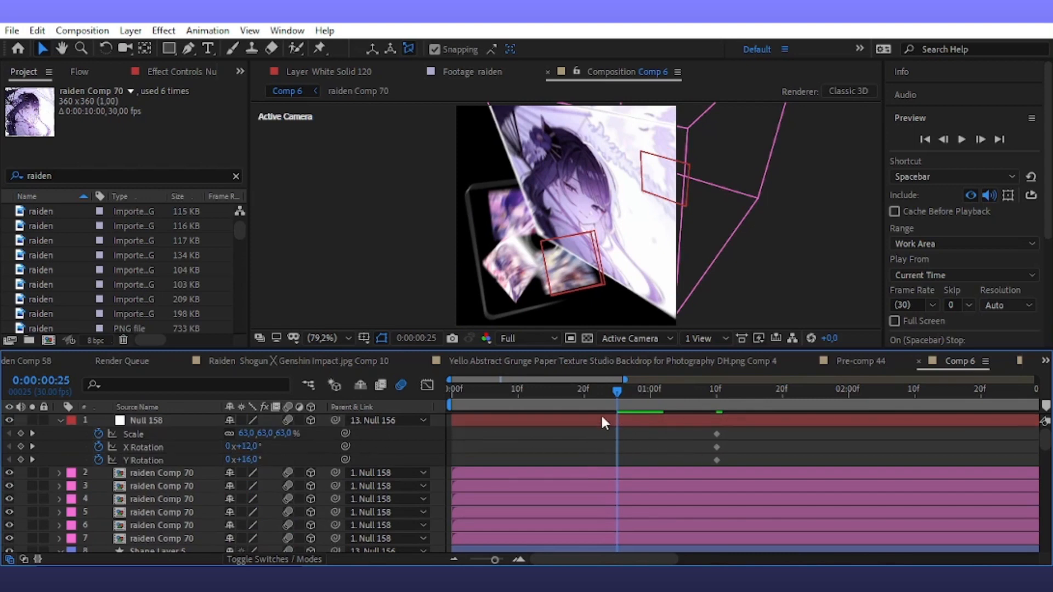
drag(617, 390, 617, 447)
click(121, 423)
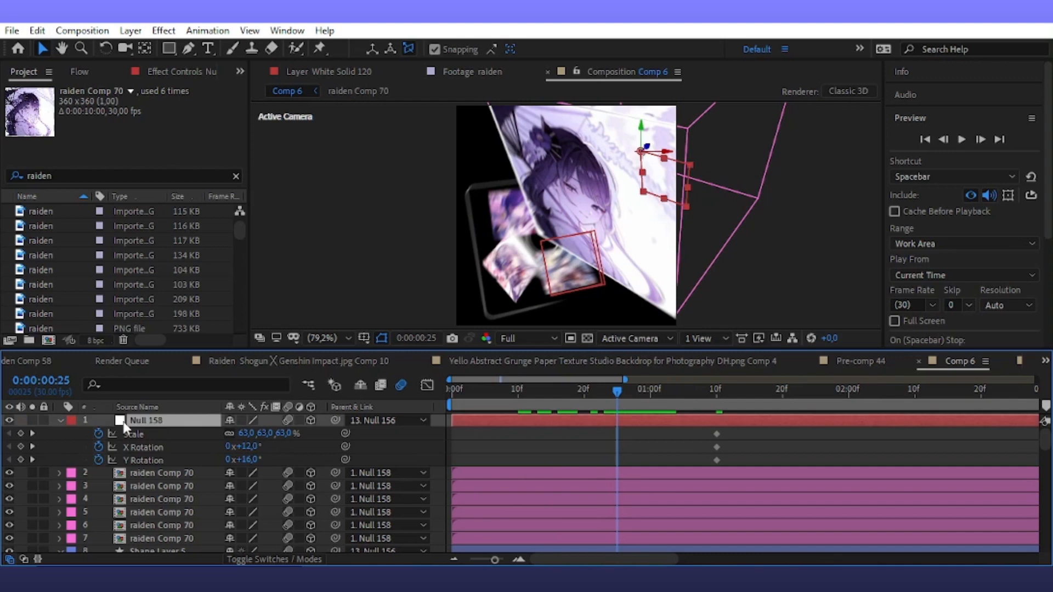
key(p)
click(98, 433)
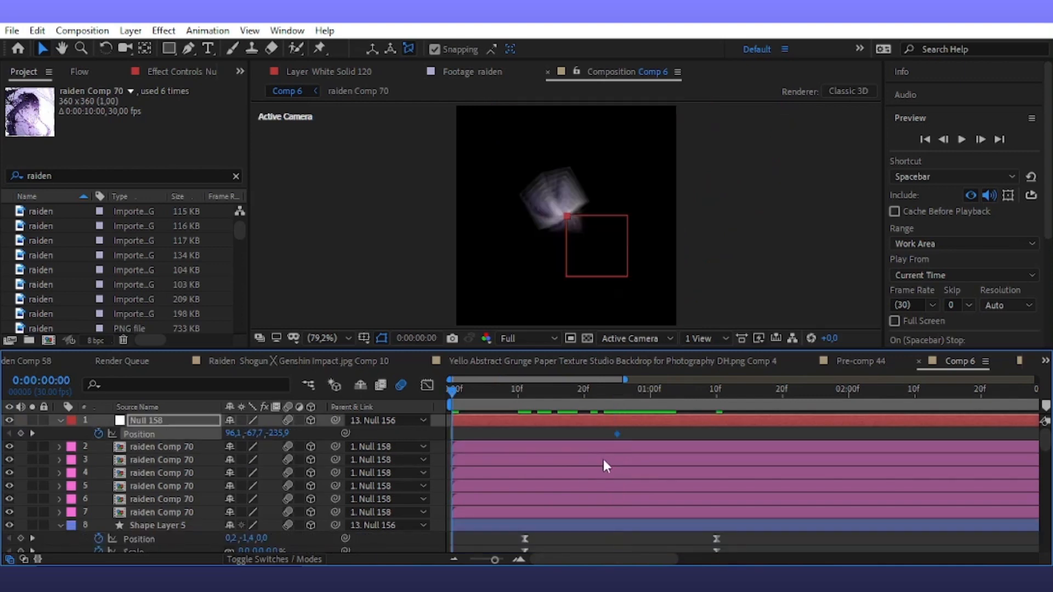
key(u)
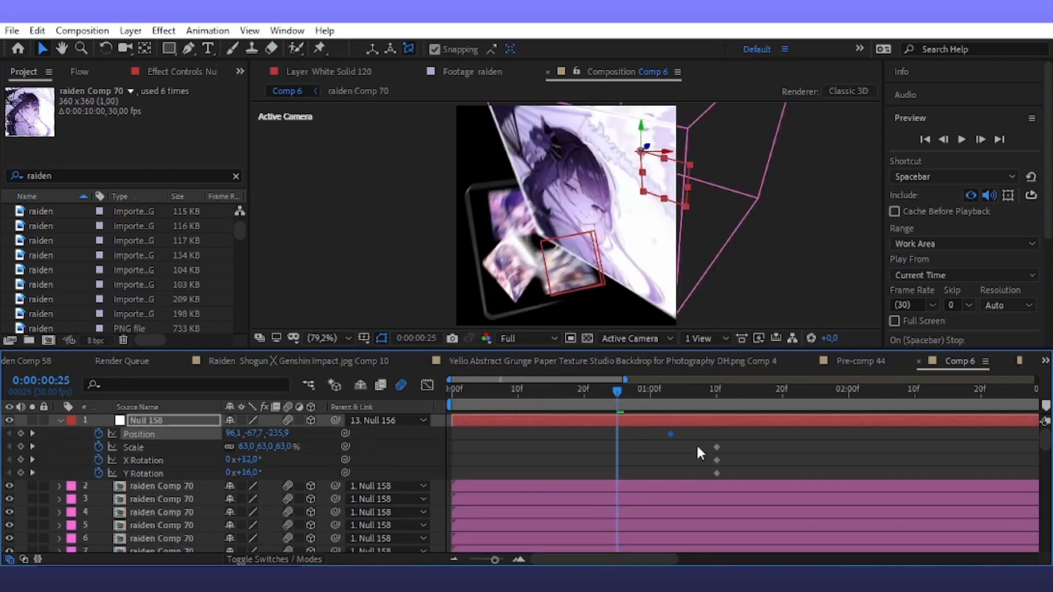
drag(696, 443, 715, 457)
Step: Add a second Position keyframe to Null 158 at 0:00:01:23 and return to 0:00:01:10
key(space)
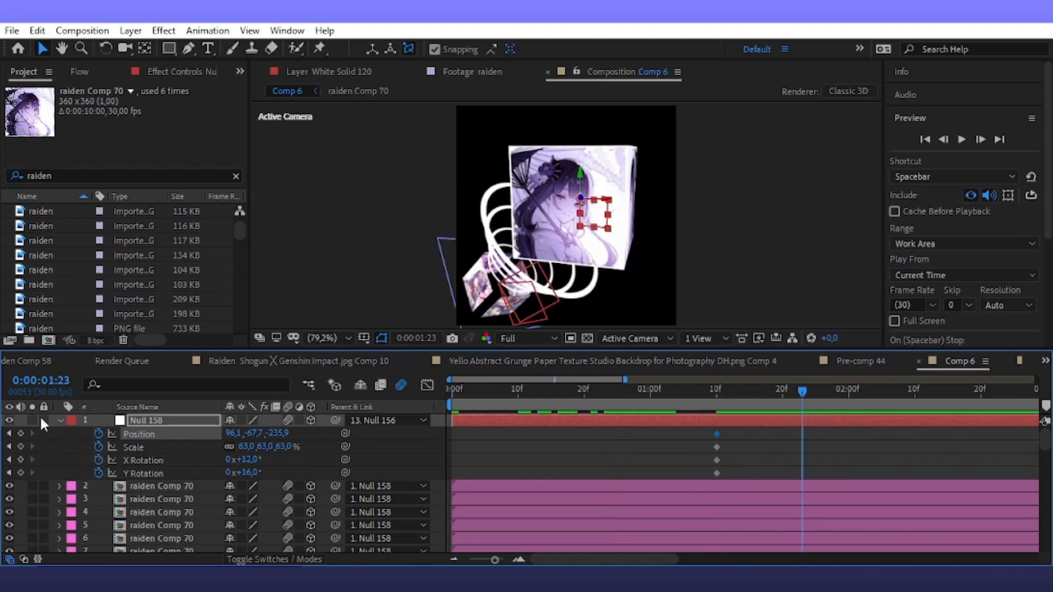
click(21, 433)
drag(729, 390, 711, 410)
Step: Set Null 158's Scale to 0% at 0:00:01:10
click(744, 453)
drag(274, 439, 275, 439)
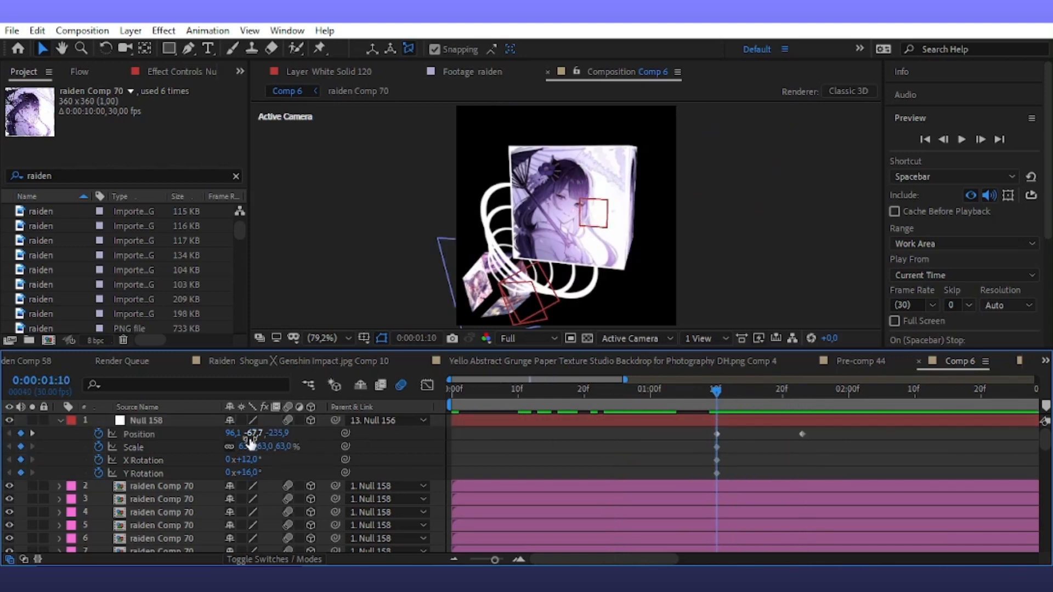
click(282, 446)
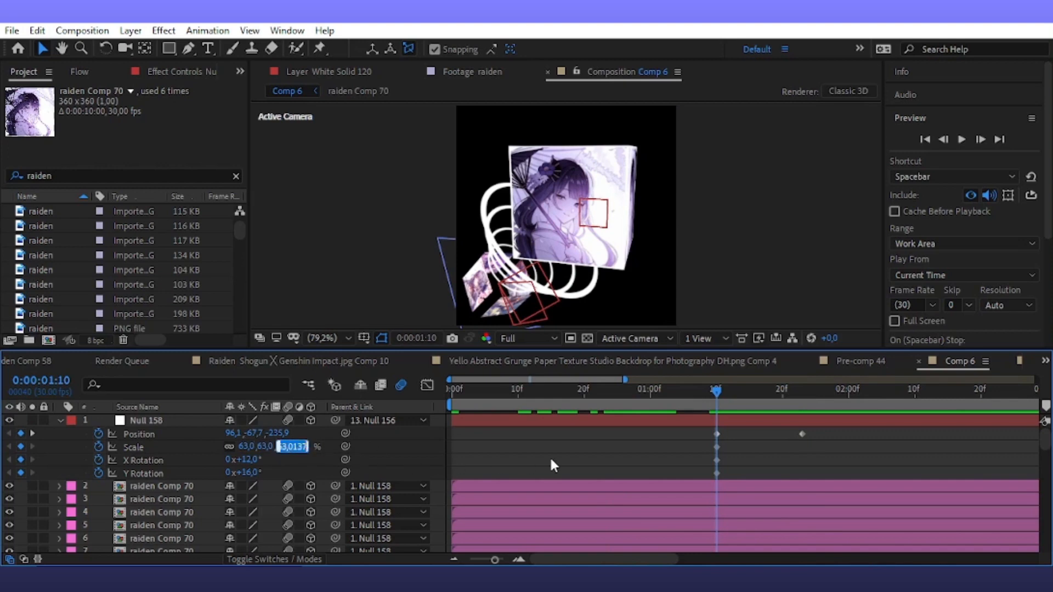
text(0)
key(Return)
drag(277, 433, 335, 434)
drag(235, 433, 118, 480)
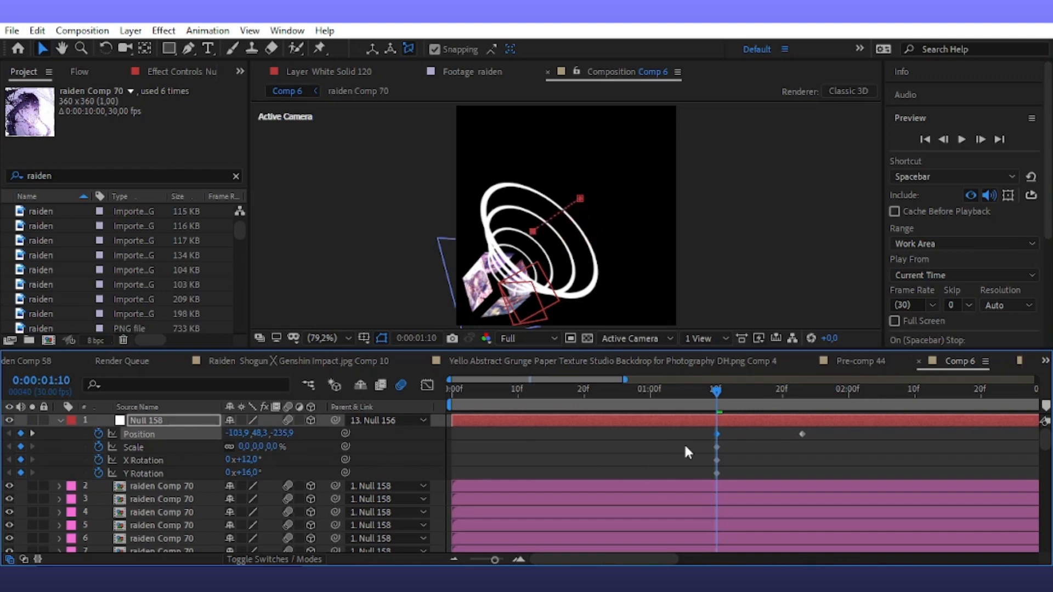
key(Delete)
Step: Set Null 158's Z Position to 143.1 at 0:00:01:10 so the new cube starts back at the first cube
drag(278, 436, 480, 422)
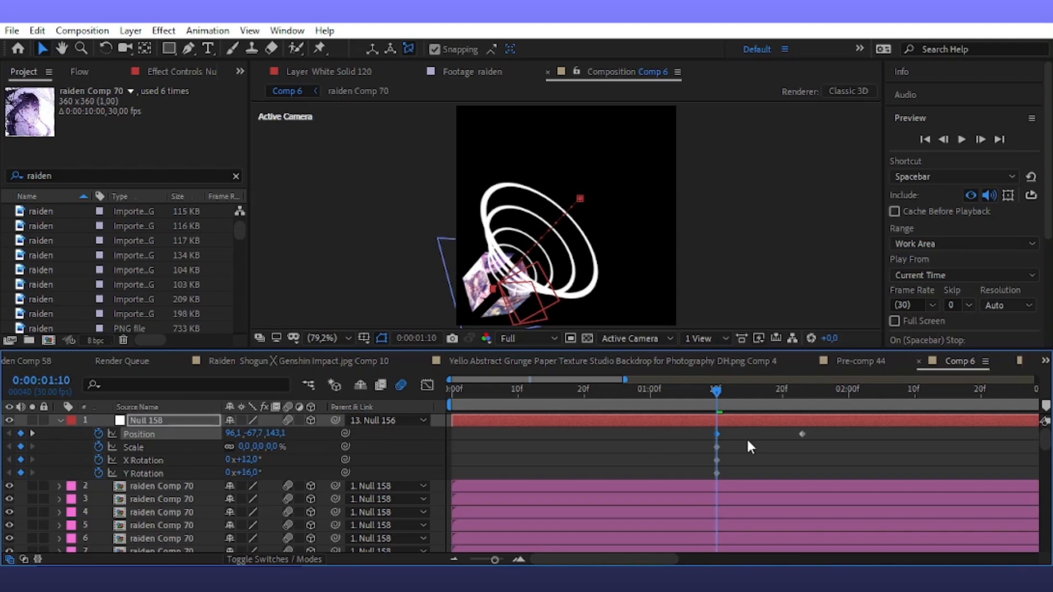
scroll(727, 469, down, 3)
scroll(723, 470, up, 3)
Step: Set Null 158's Scale to 64% at the second Position keyframe, 0:00:01:23
drag(717, 404, 803, 424)
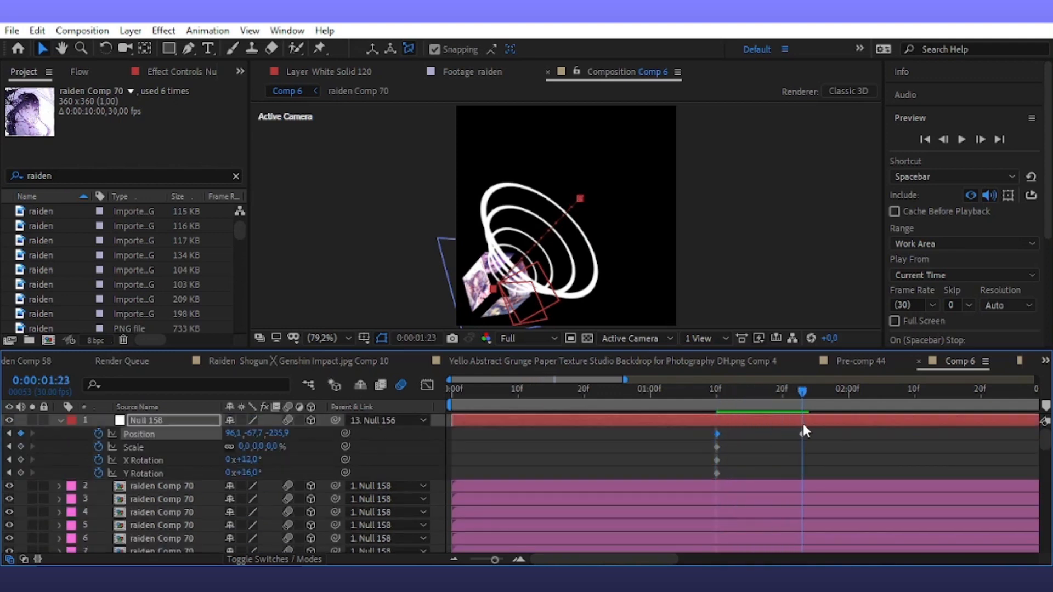
click(658, 461)
click(270, 448)
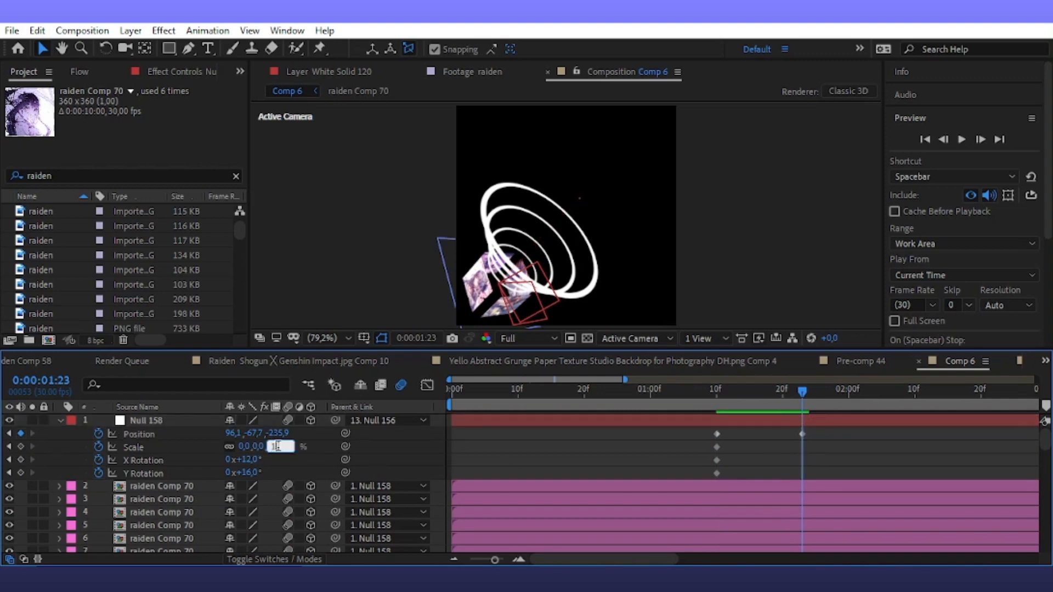
text(100)
key(Return)
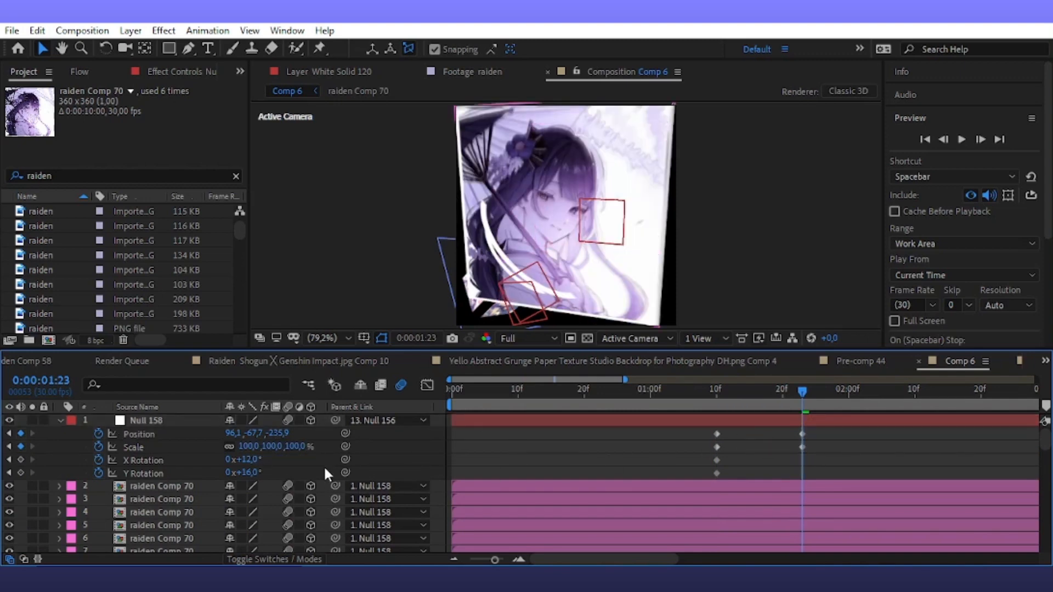
drag(274, 446, 287, 467)
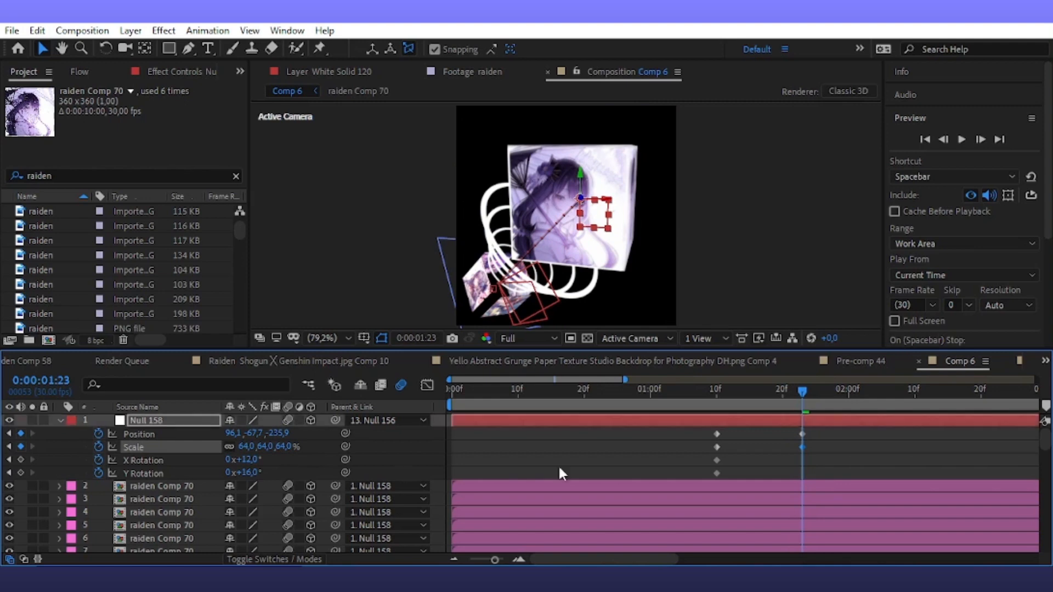
Step: Move Null 158's rotation keyframes to 0:00:01:23 and add starting keyframes of 54° X Rotation and 110° Y Rotation at 0:00:01:10
drag(732, 470, 717, 464)
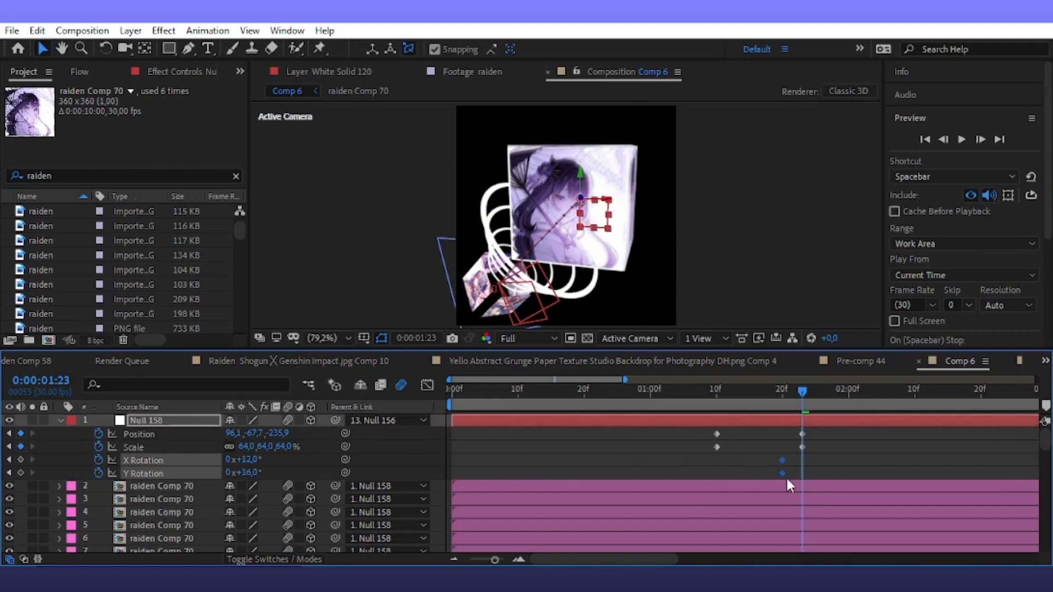
drag(786, 476, 804, 485)
drag(781, 402, 776, 403)
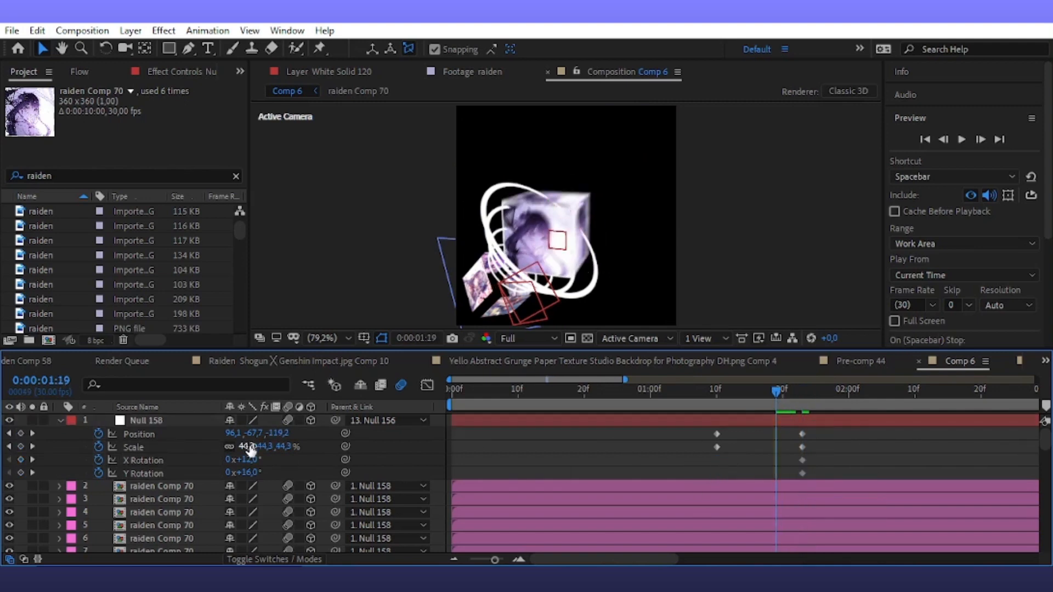
drag(242, 459, 288, 470)
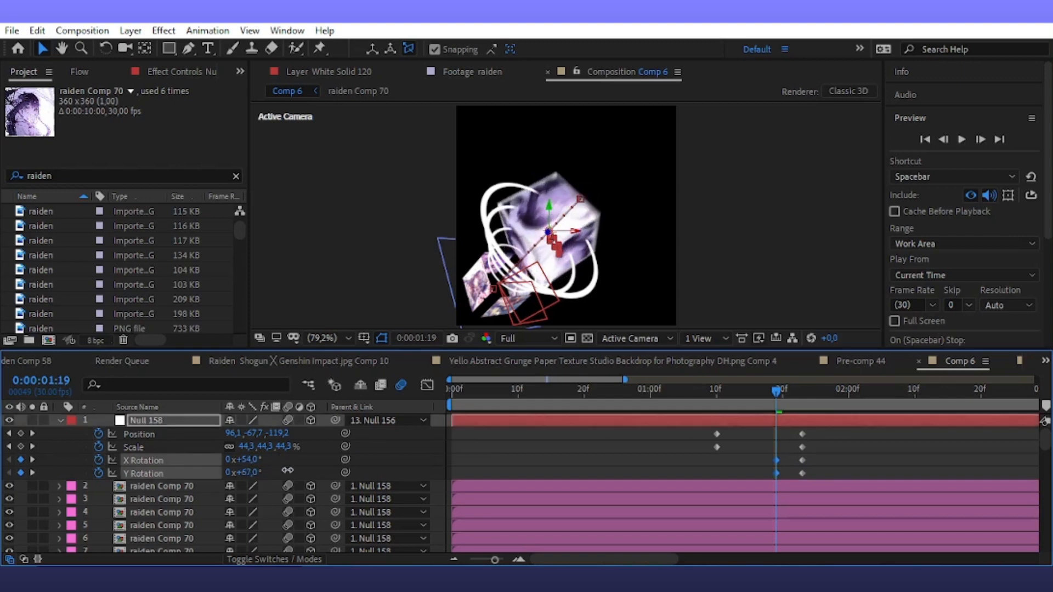
drag(777, 460, 721, 476)
Step: Shift all of Null 158's keyframes earlier so the first set starts at 0:00:00:11, matching the rings' start
drag(810, 430, 703, 478)
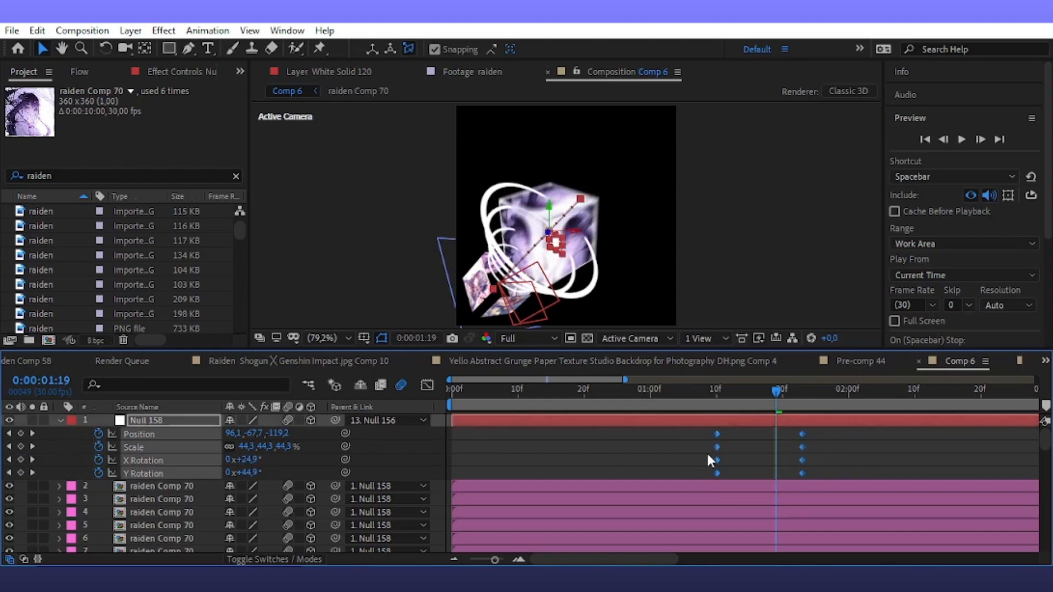
scroll(708, 460, down, 3)
drag(535, 396, 523, 430)
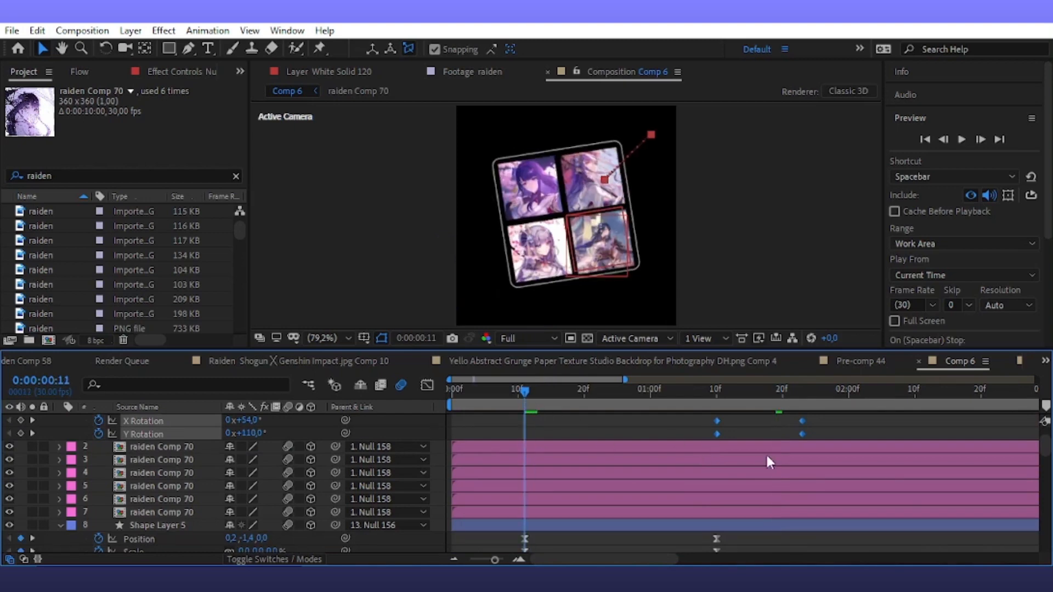
scroll(719, 439, up, 3)
drag(551, 472, 523, 500)
Step: Move Null 158's ending keyframes to 0:00:01:10
scroll(691, 447, down, 3)
click(715, 404)
scroll(611, 453, up, 3)
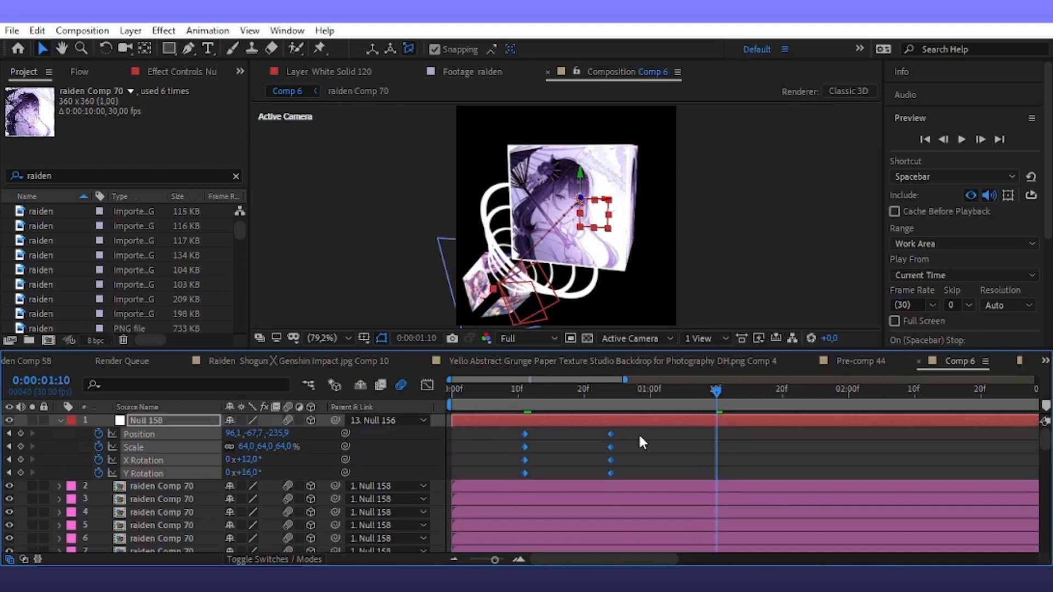
drag(638, 433, 608, 479)
Step: Apply Easy Ease to all of Null 158's keyframes and shape their speed curves into a sharp central peak
drag(687, 438, 504, 481)
key(F9)
click(426, 385)
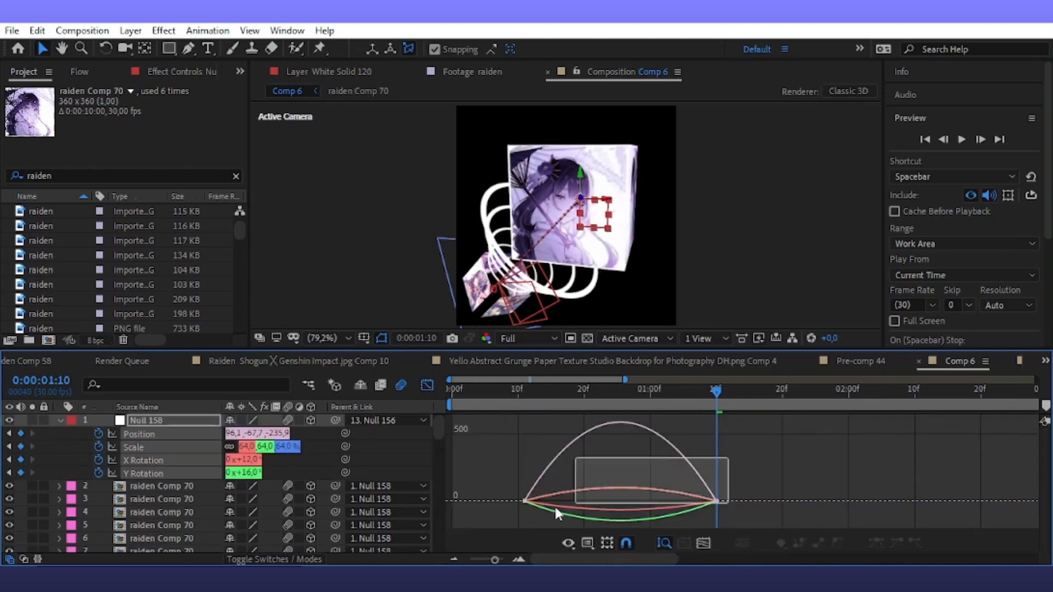
drag(554, 504, 610, 501)
drag(683, 504, 634, 501)
Step: Preview the cube animation from the start, close the graph editor and return to 0:00:01:10
key(Page_Up)
key(space)
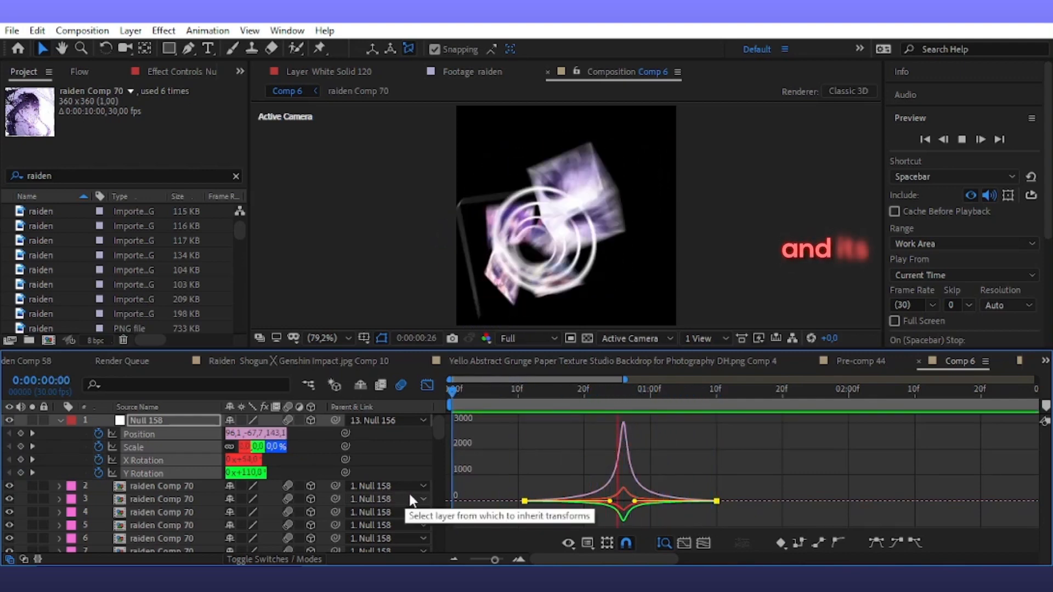
click(426, 385)
click(714, 389)
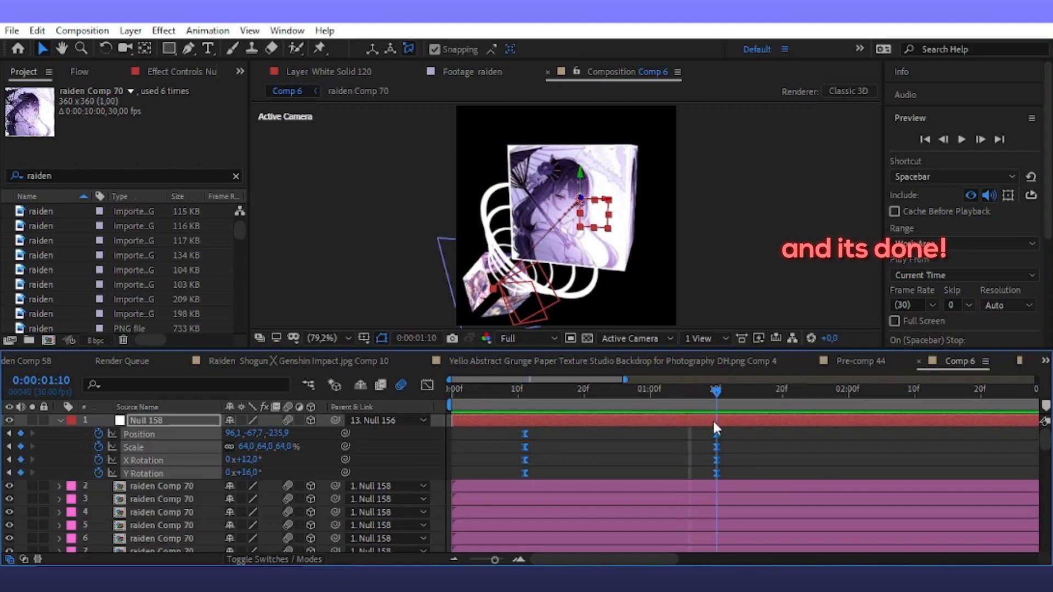